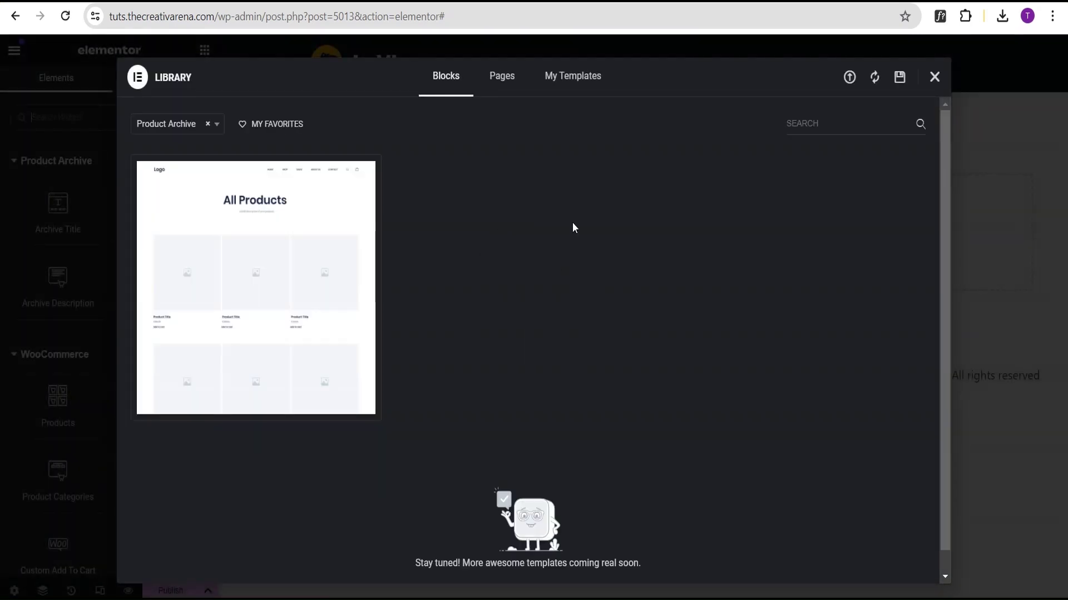
# Dismiss the template library and add a flexbox container with the single vertical-direction structure to the blank archive template
pyautogui.click(934, 78)
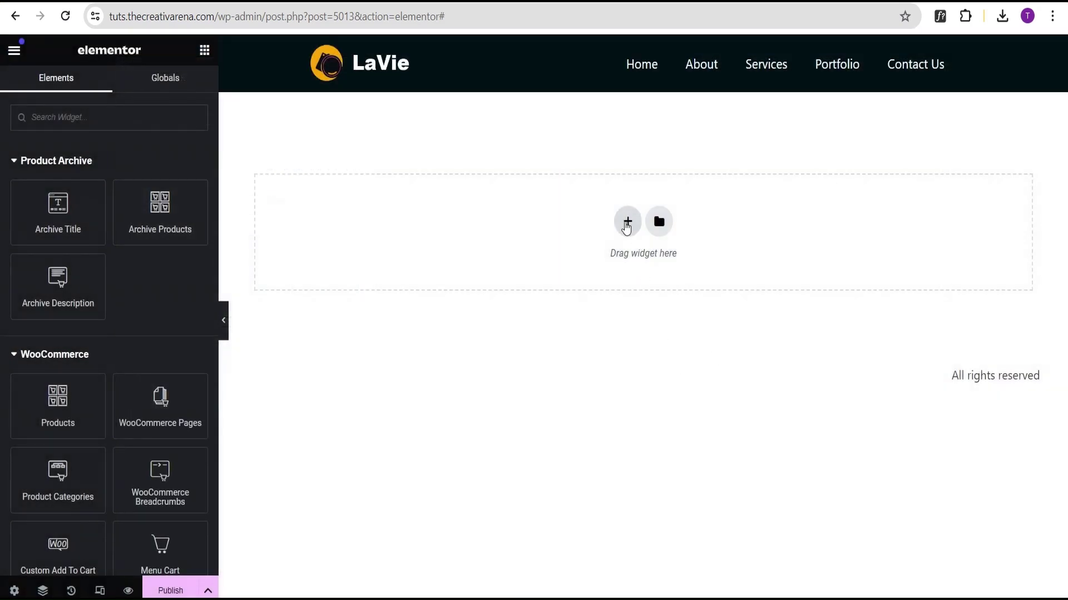
pyautogui.click(627, 221)
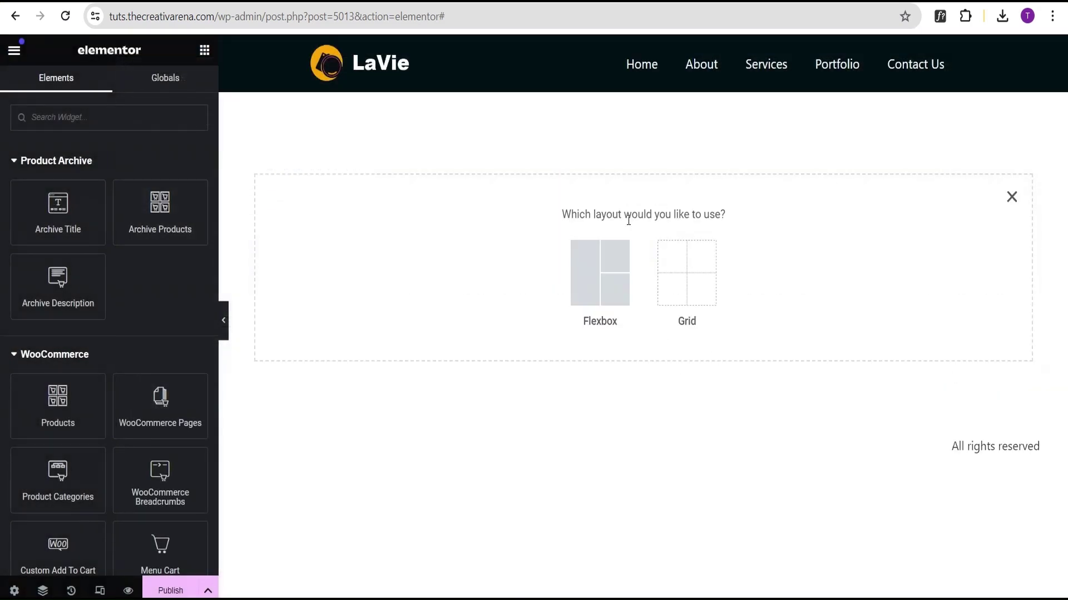
pyautogui.click(593, 276)
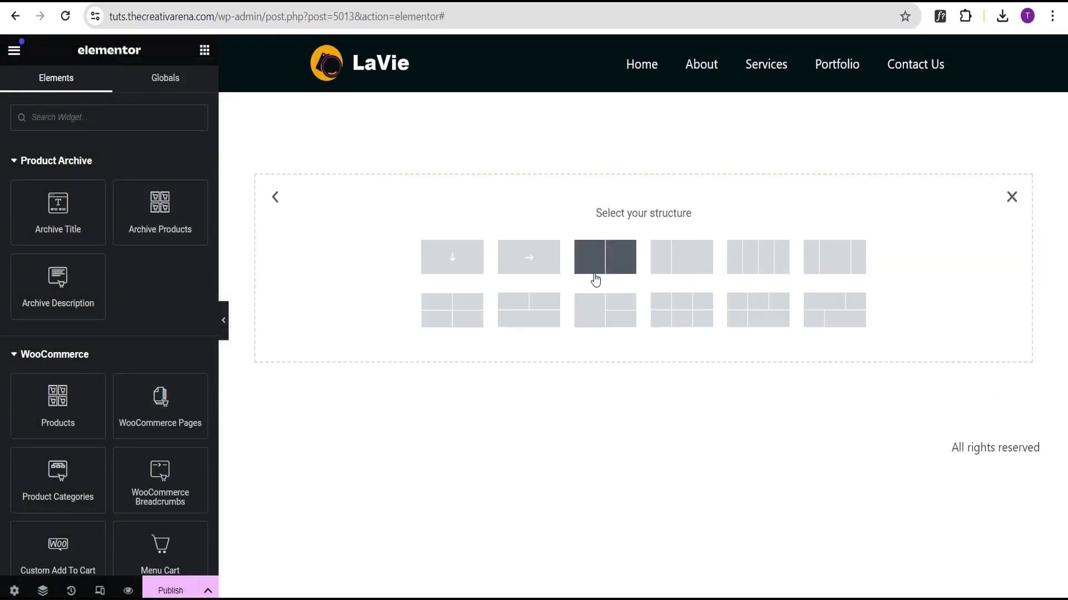
pyautogui.click(460, 261)
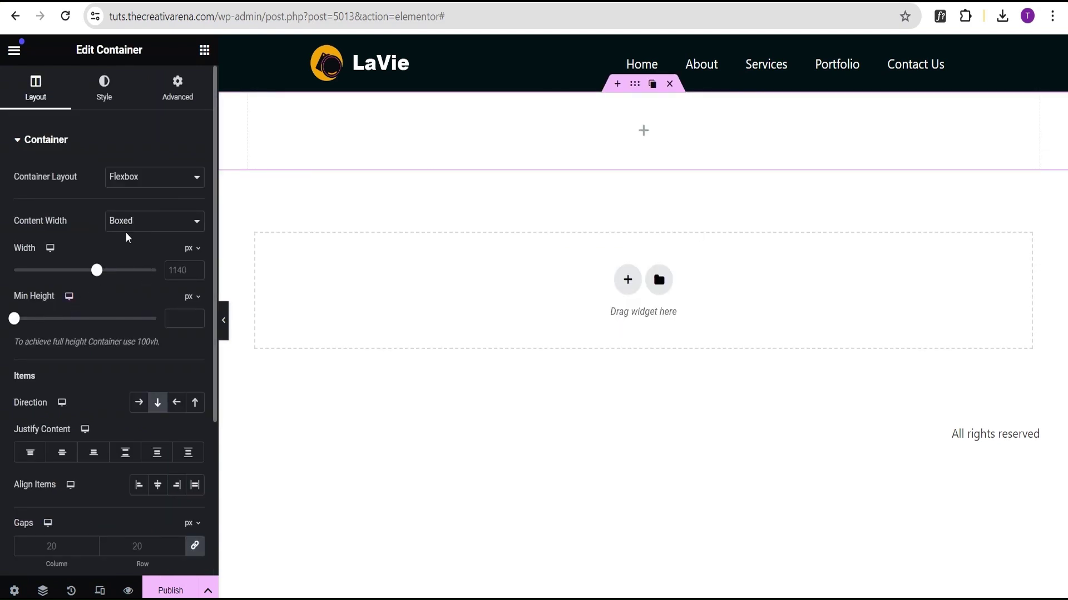
# Set the container's content width to Full Width and its padding to 100 px on all sides
pyautogui.click(137, 222)
pyautogui.click(136, 251)
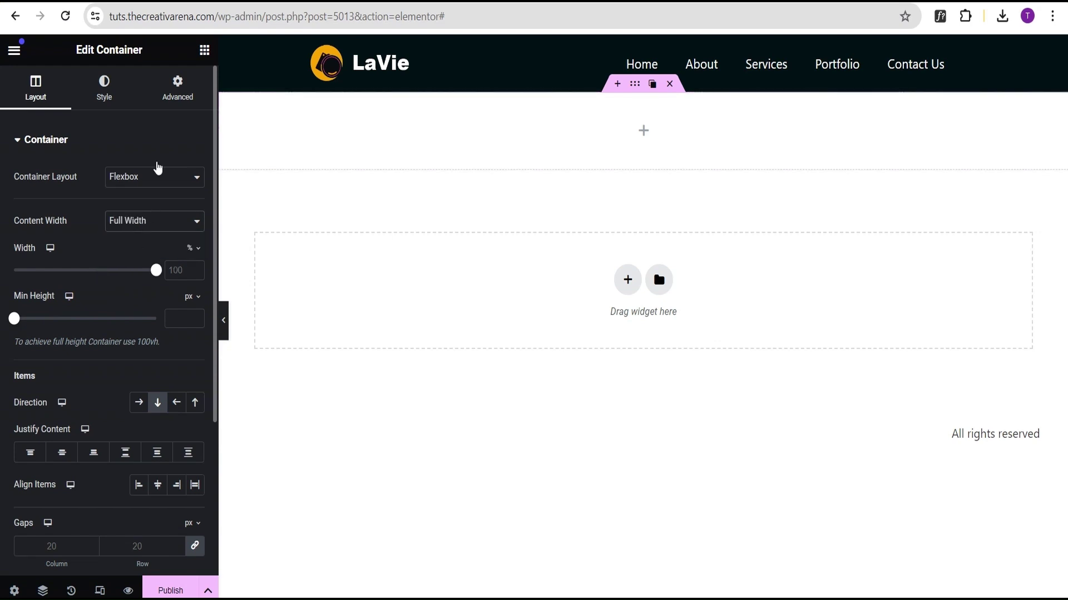
pyautogui.click(174, 95)
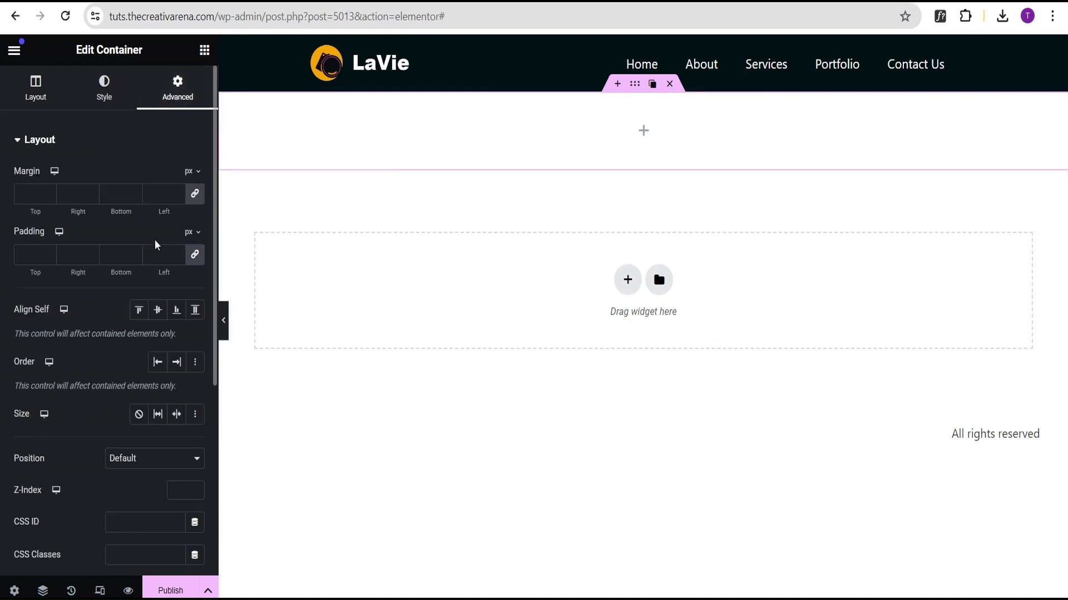
pyautogui.write('100')
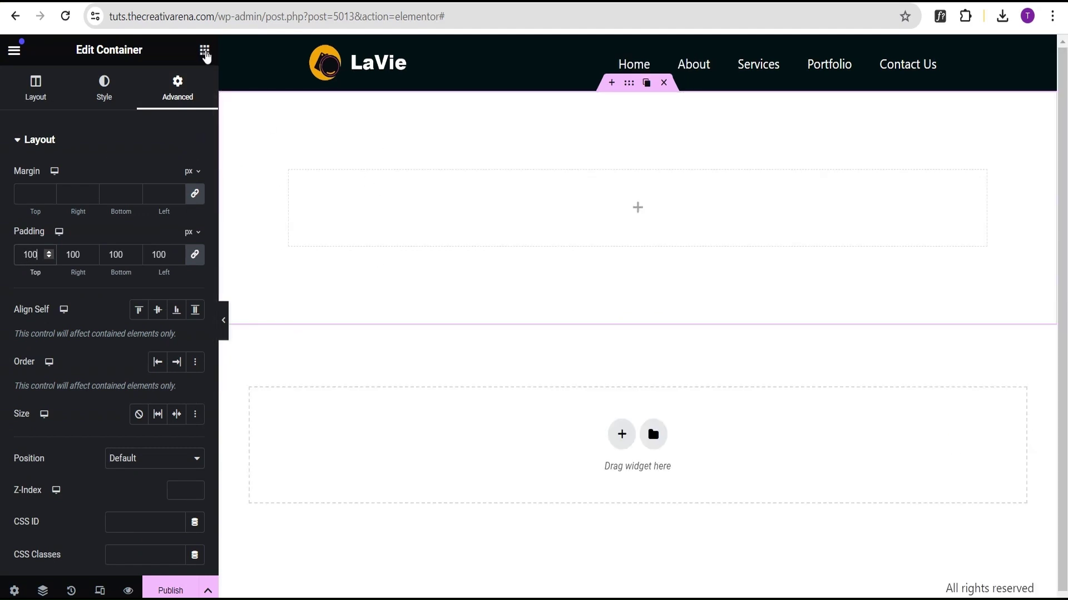
# Search the widgets for "loop" and place a Loop Grid widget inside the empty container
pyautogui.click(205, 54)
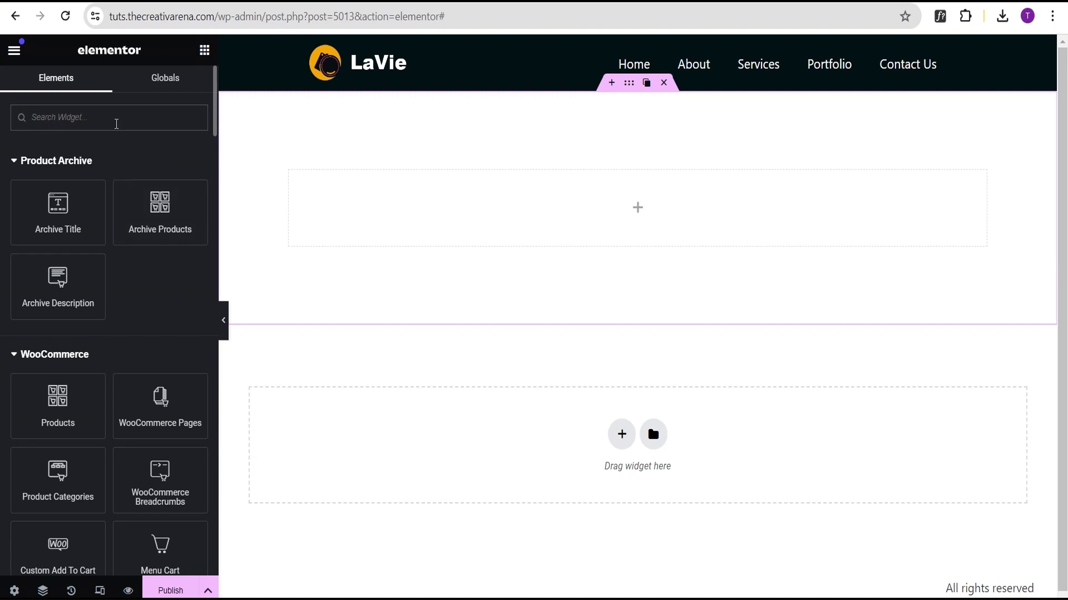
pyautogui.click(116, 123)
pyautogui.write('loop')
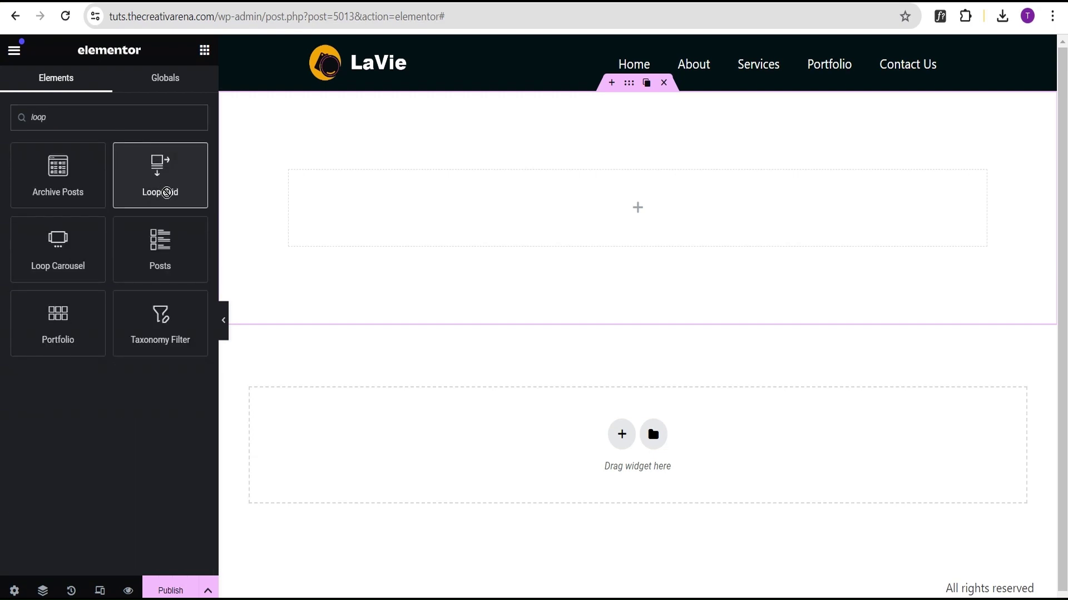
pyautogui.moveTo(166, 193); pyautogui.dragTo(532, 217)
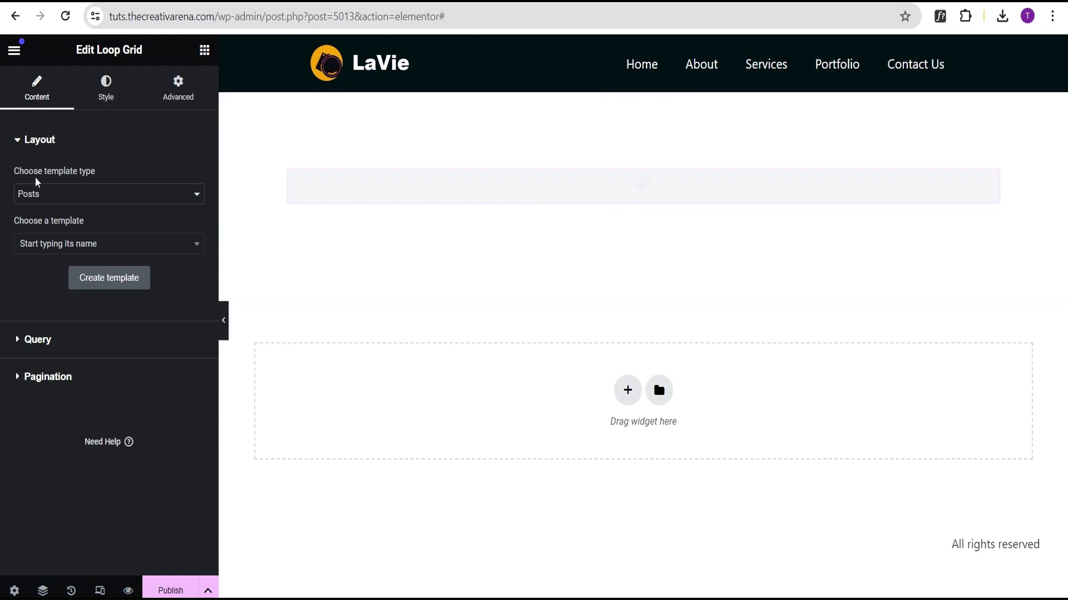
# Set the loop grid's template type to Products and assign it the "New product loop" template
pyautogui.click(33, 197)
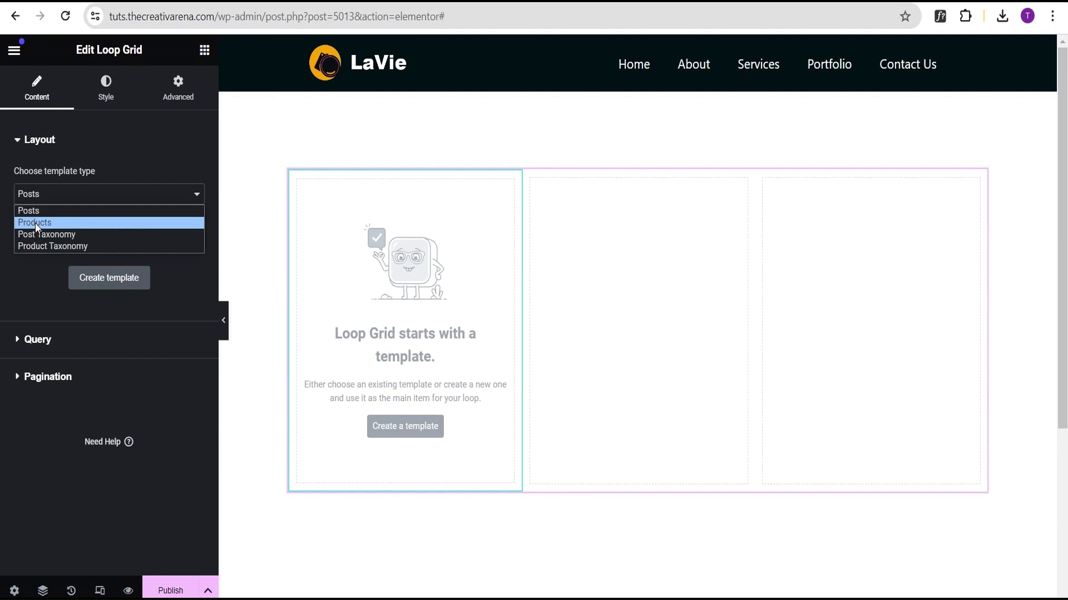
pyautogui.click(35, 223)
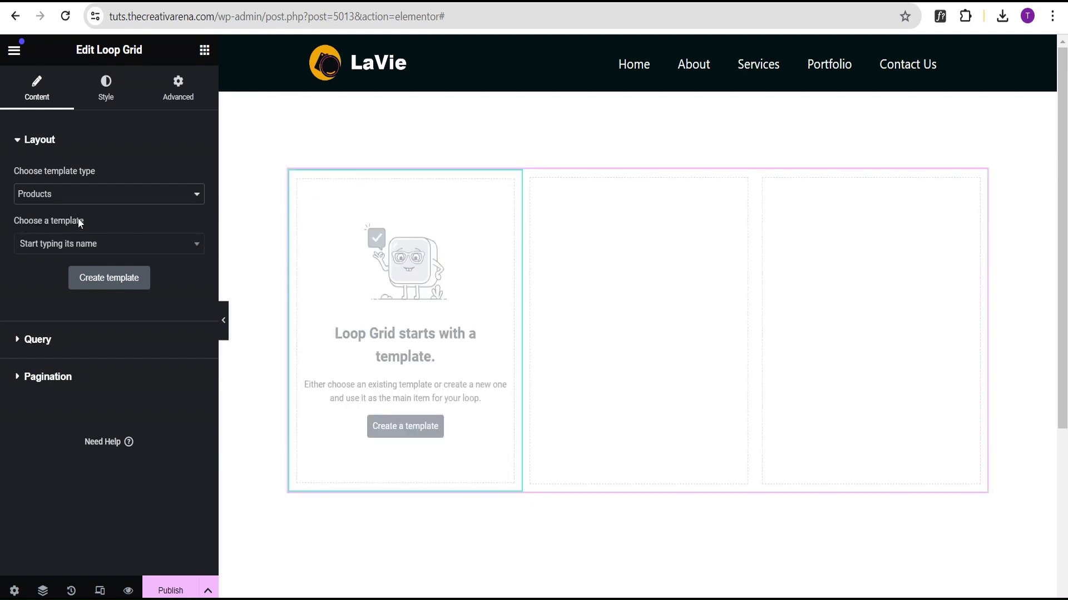
pyautogui.click(60, 251)
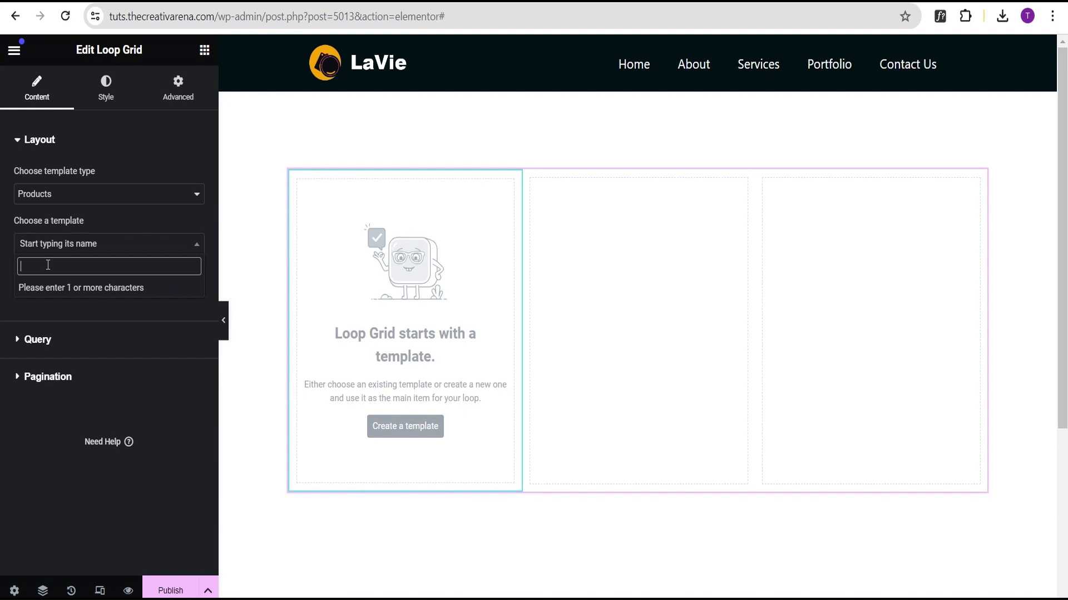
pyautogui.write('new loop')
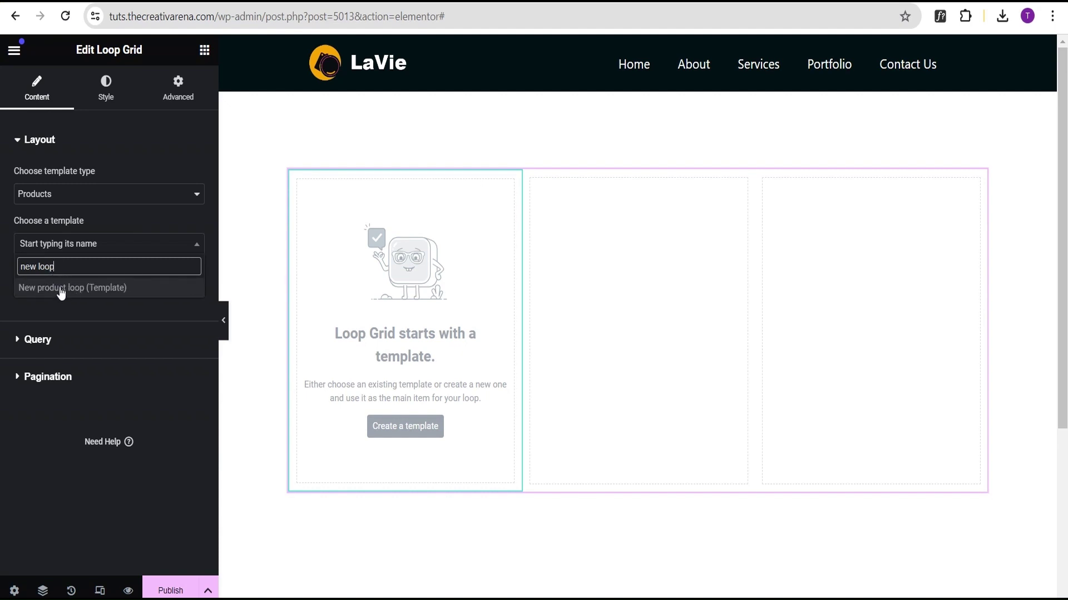
pyautogui.click(61, 290)
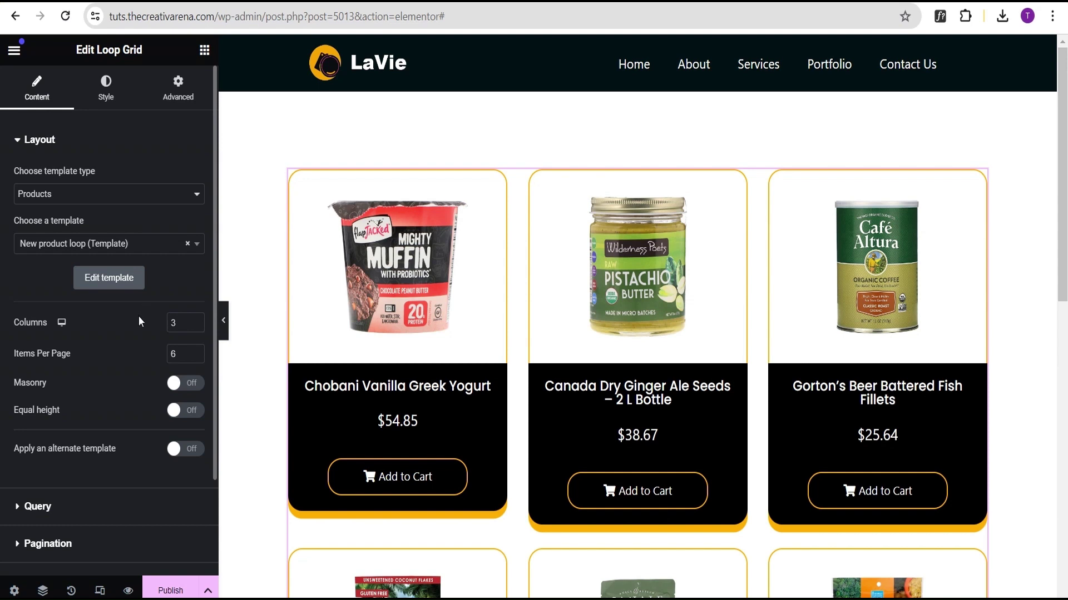
# Set the loop grid's query source to Current Query
pyautogui.scroll(-2, 139, 315)
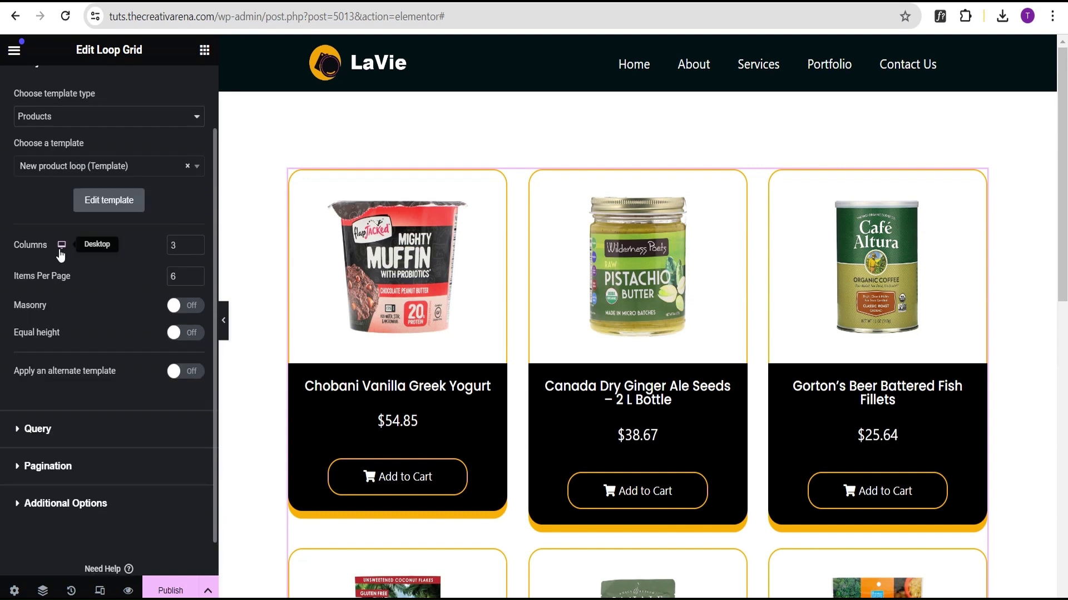
pyautogui.scroll(-1, 65, 253)
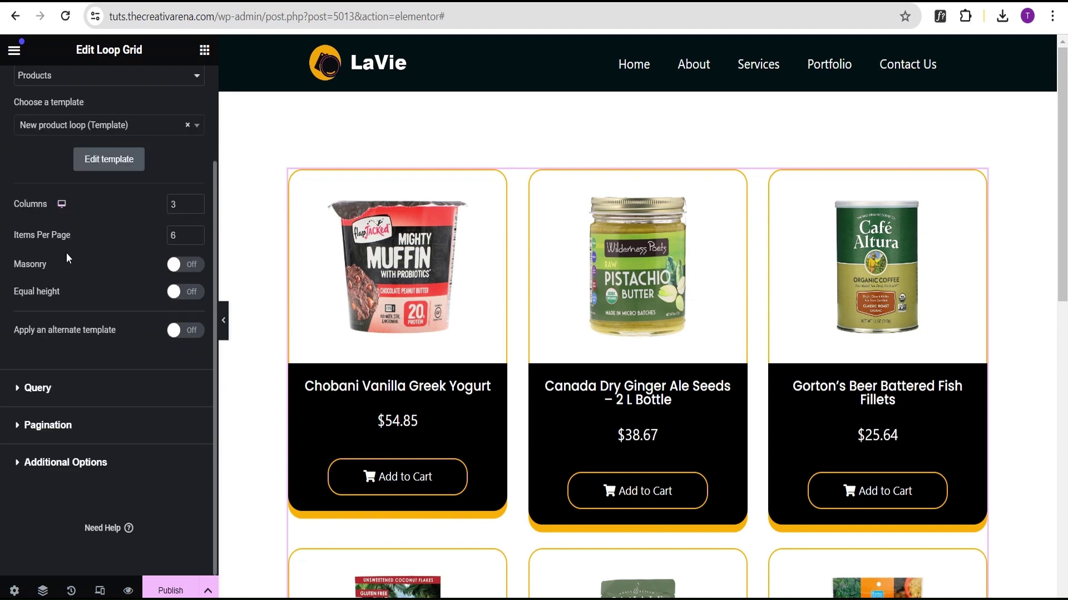
pyautogui.click(36, 389)
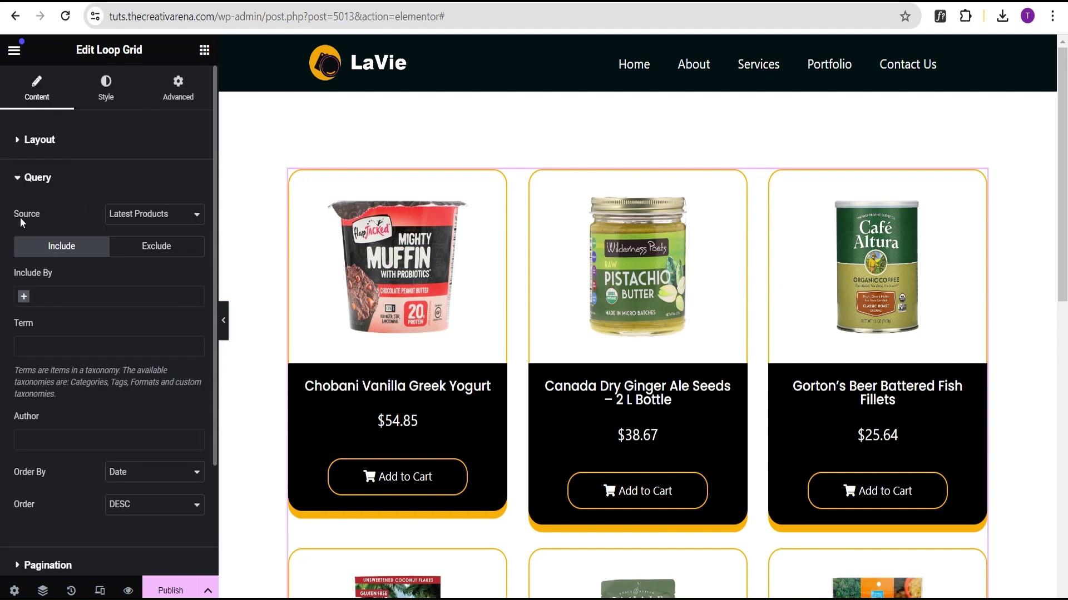
pyautogui.click(140, 221)
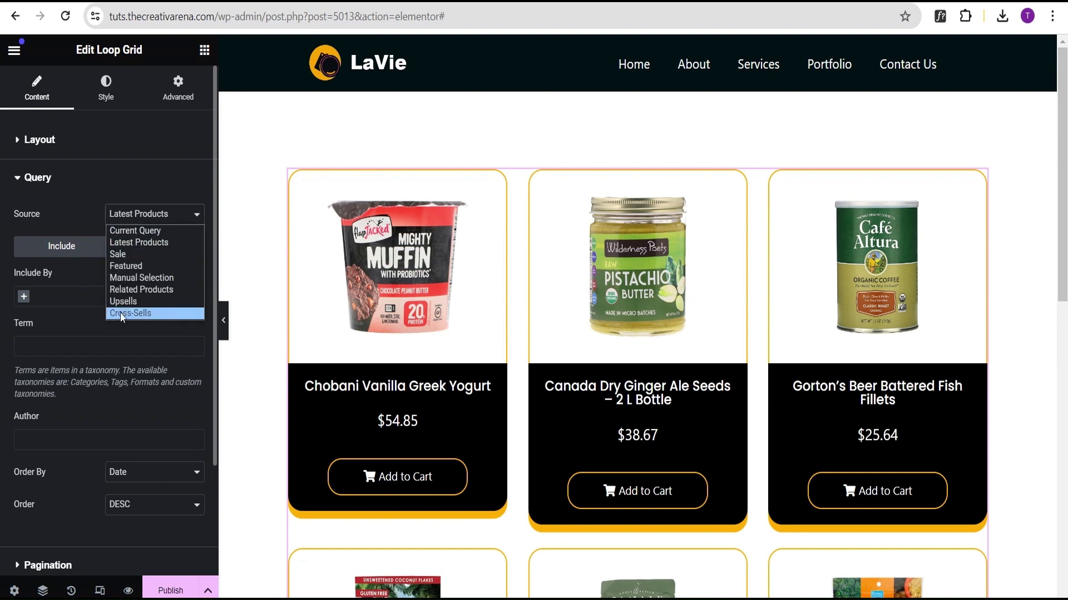
pyautogui.click(139, 230)
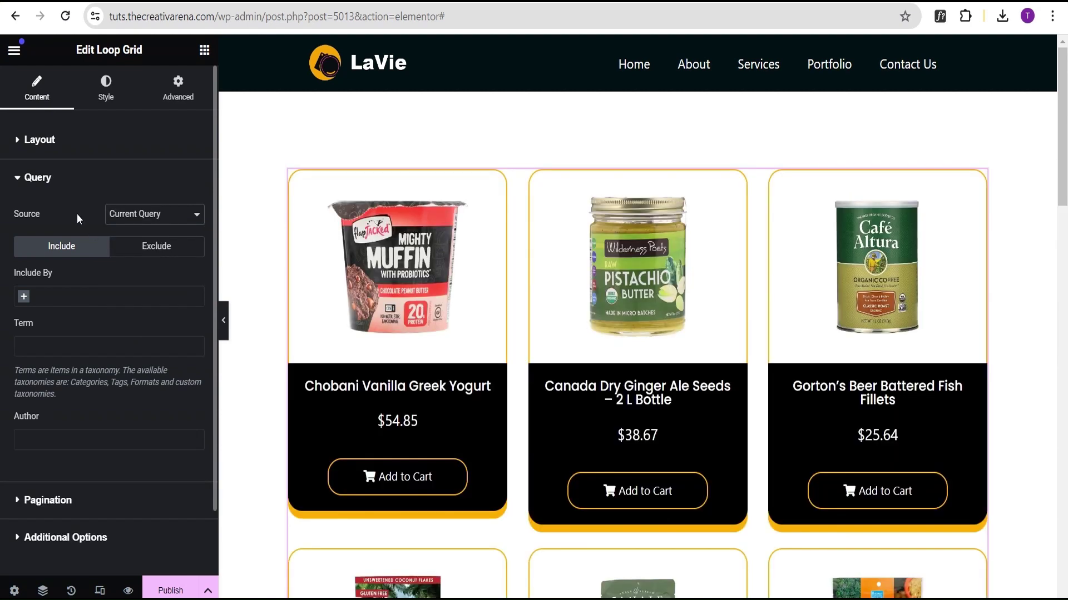
# Set the loop grid's pagination to Load on Click and review its load-more button settings
pyautogui.scroll(-2, 71, 292)
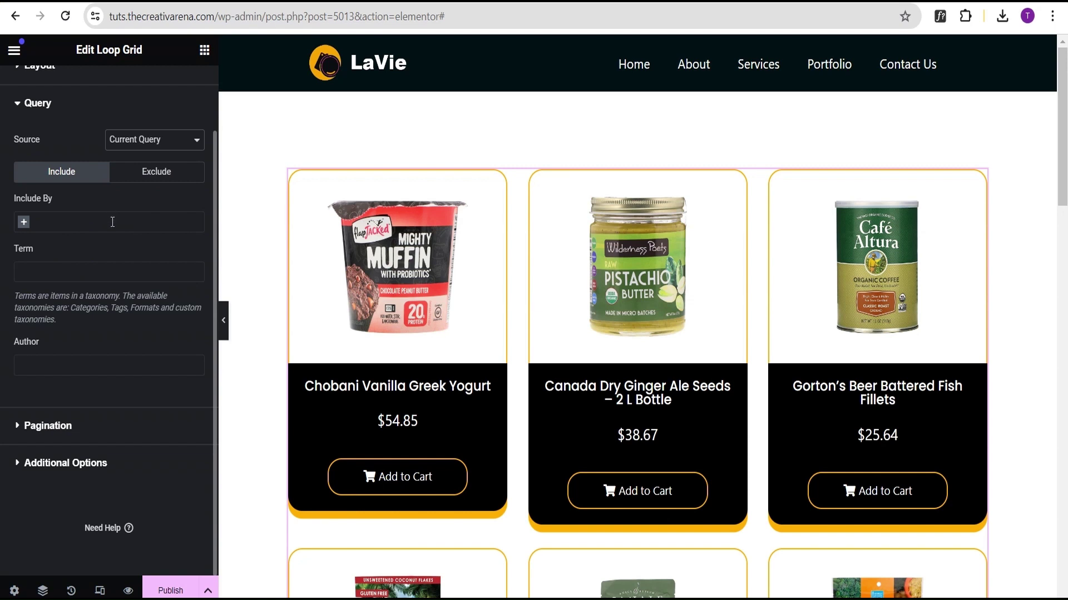
pyautogui.click(49, 425)
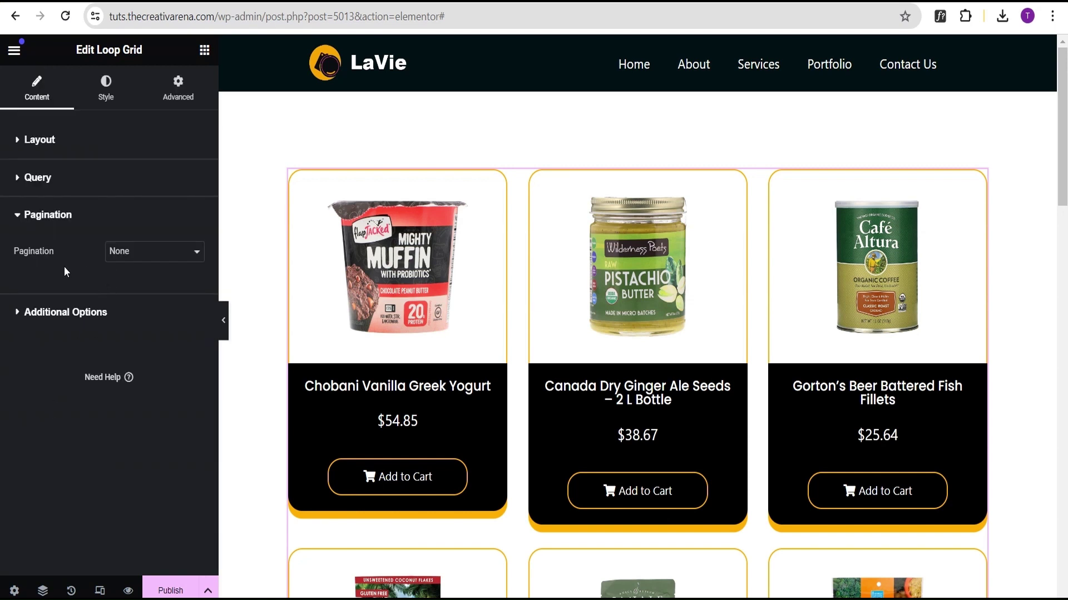
pyautogui.click(138, 253)
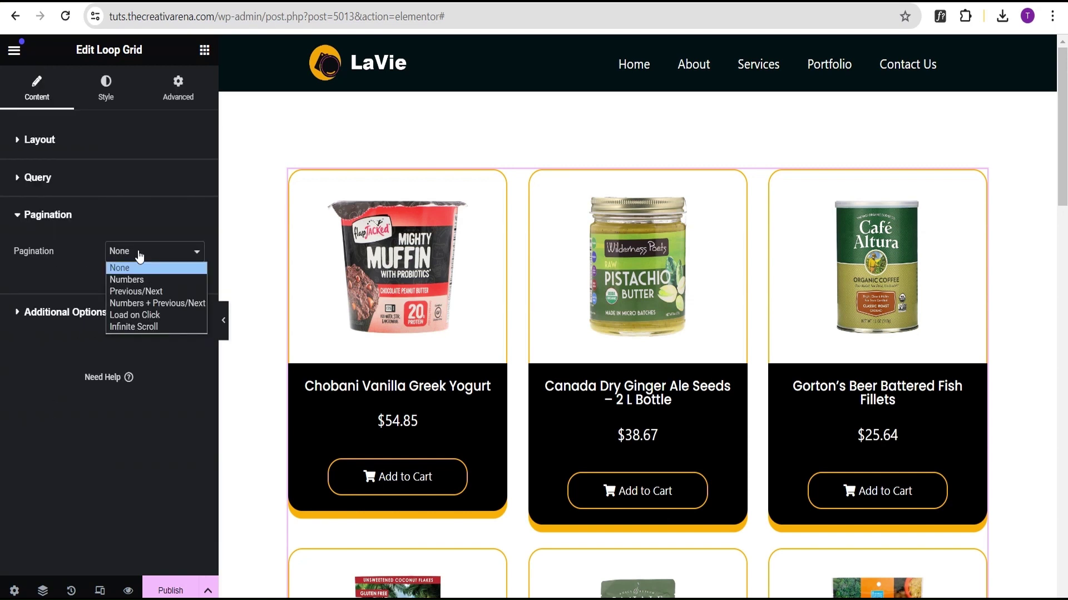
pyautogui.click(143, 315)
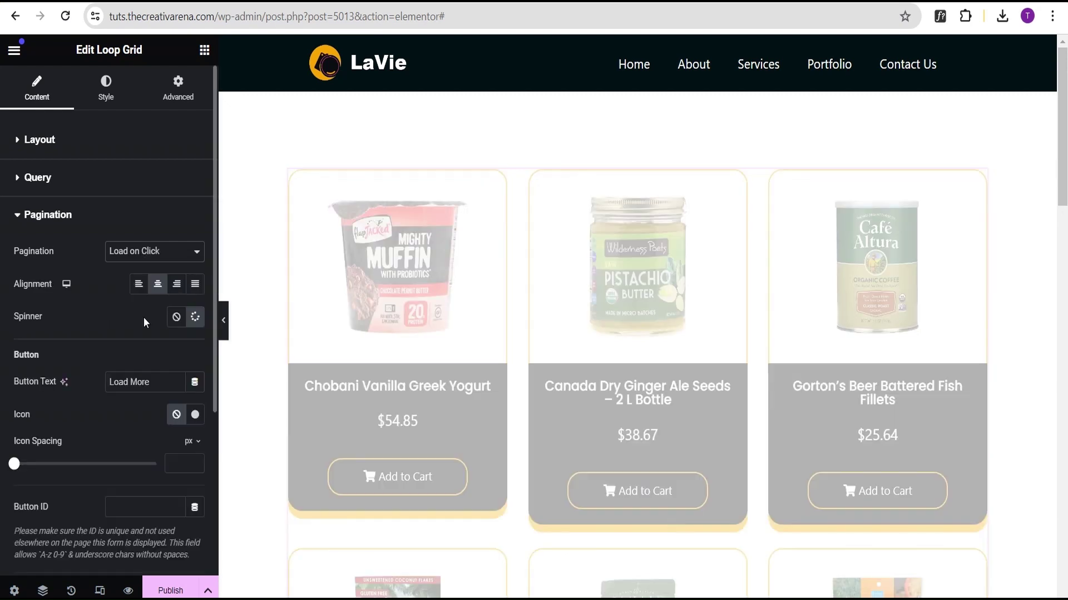
pyautogui.scroll(-1, 110, 309)
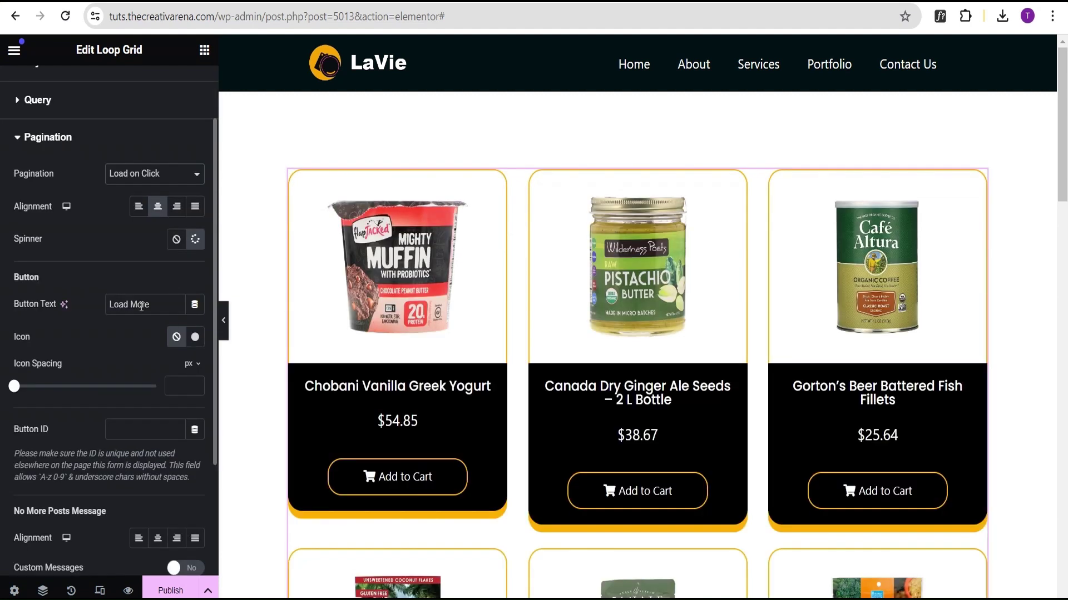
pyautogui.scroll(-2, 92, 334)
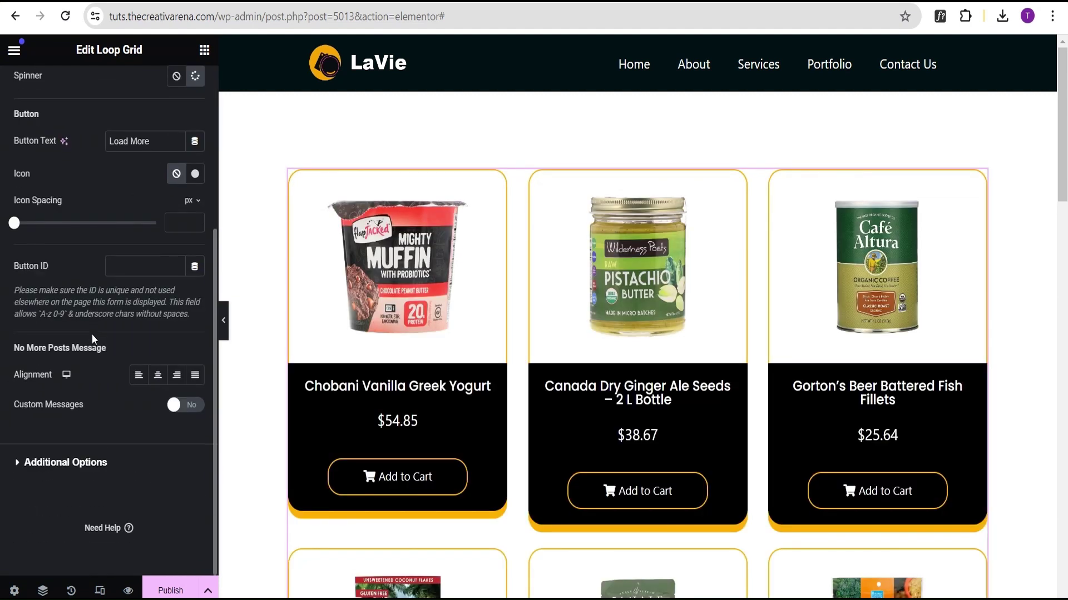
# Enable the loop grid's Nothing Found Message, align it to the center, and return to the layout settings
pyautogui.click(55, 462)
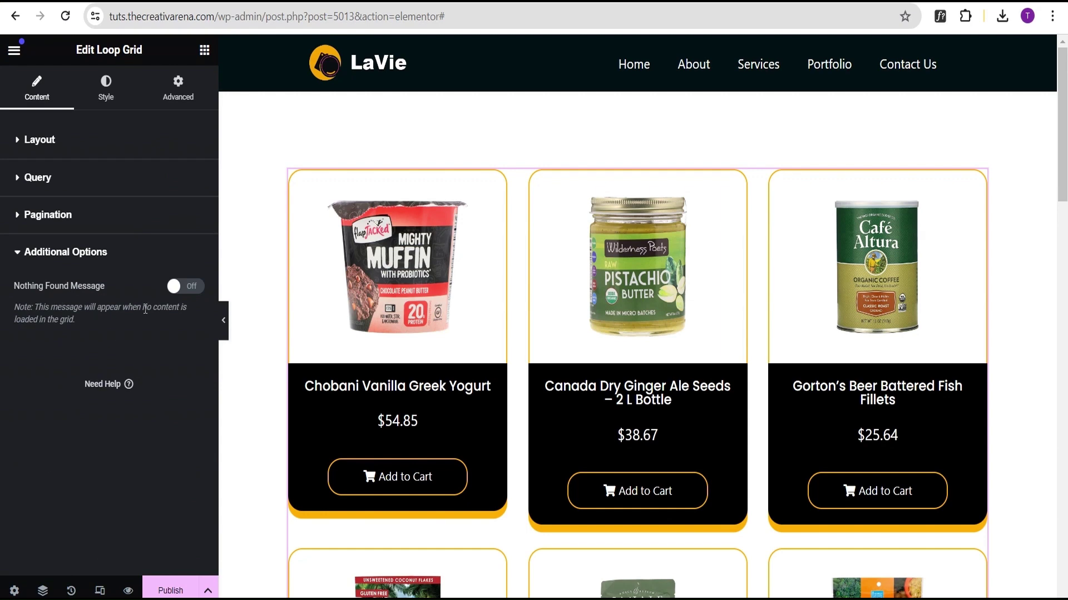
pyautogui.click(186, 287)
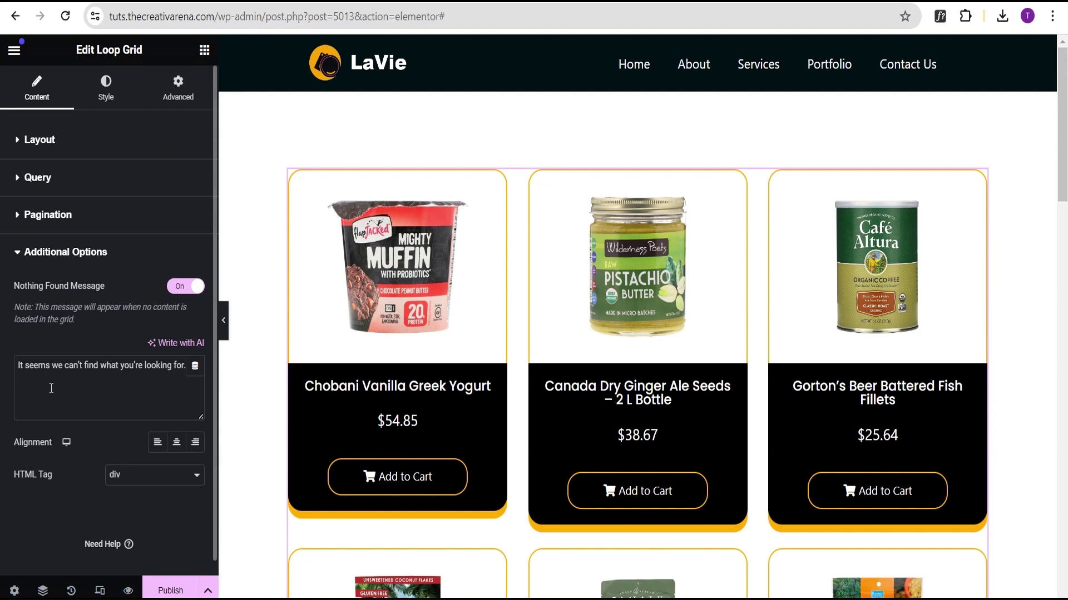
pyautogui.click(175, 451)
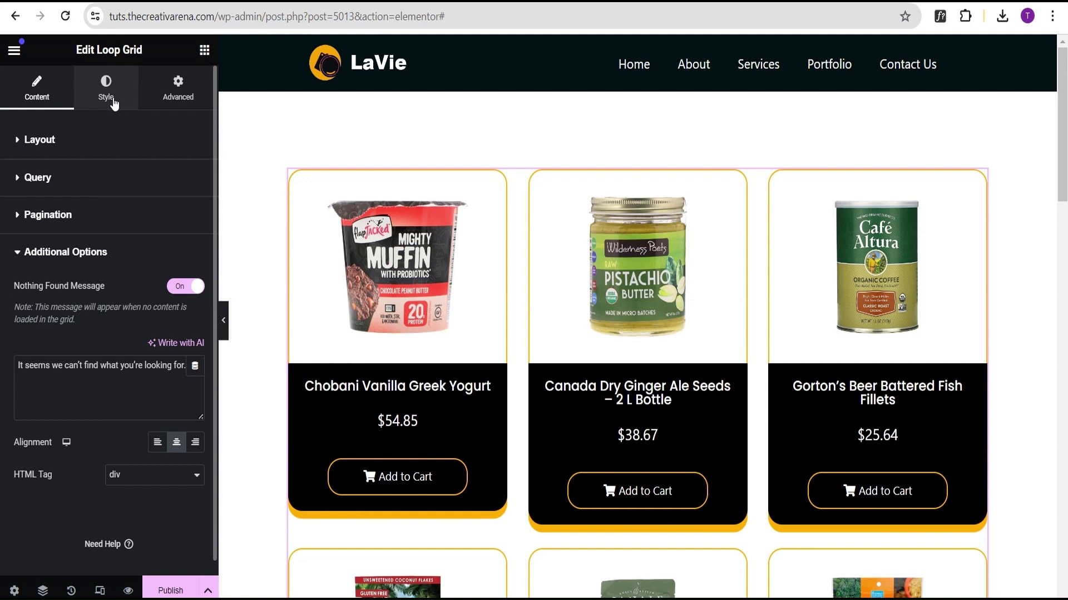
pyautogui.click(68, 143)
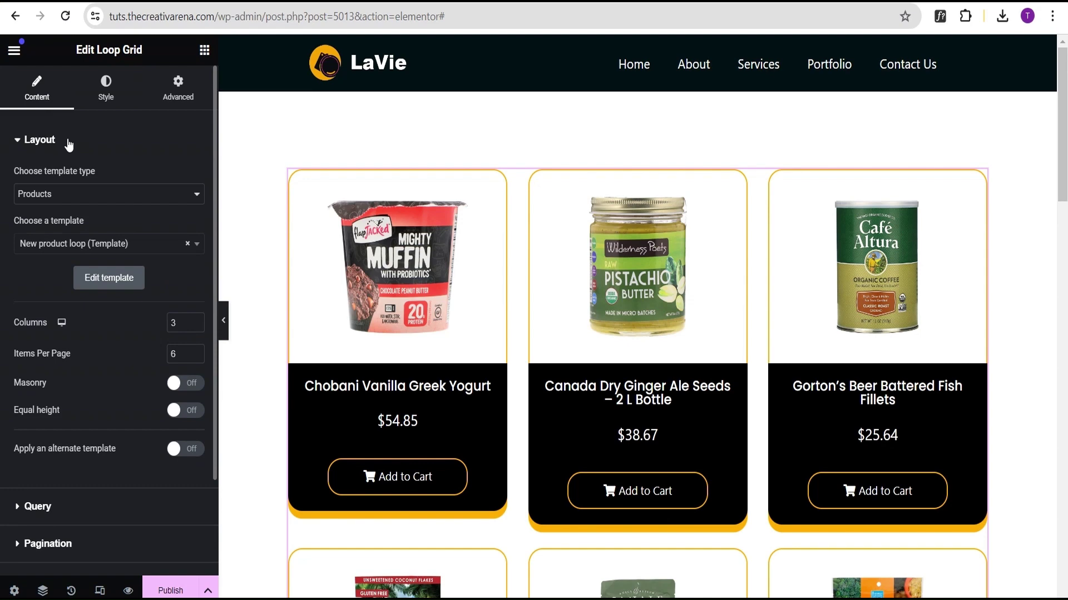
# Publish the template with a display condition that includes All Product Archives
pyautogui.click(176, 593)
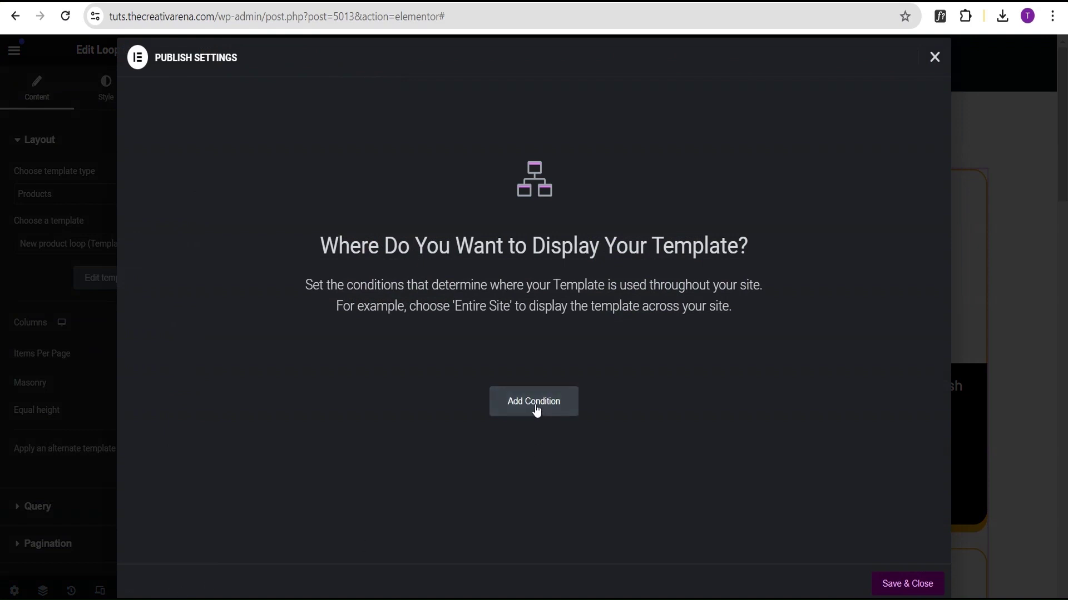
pyautogui.click(535, 409)
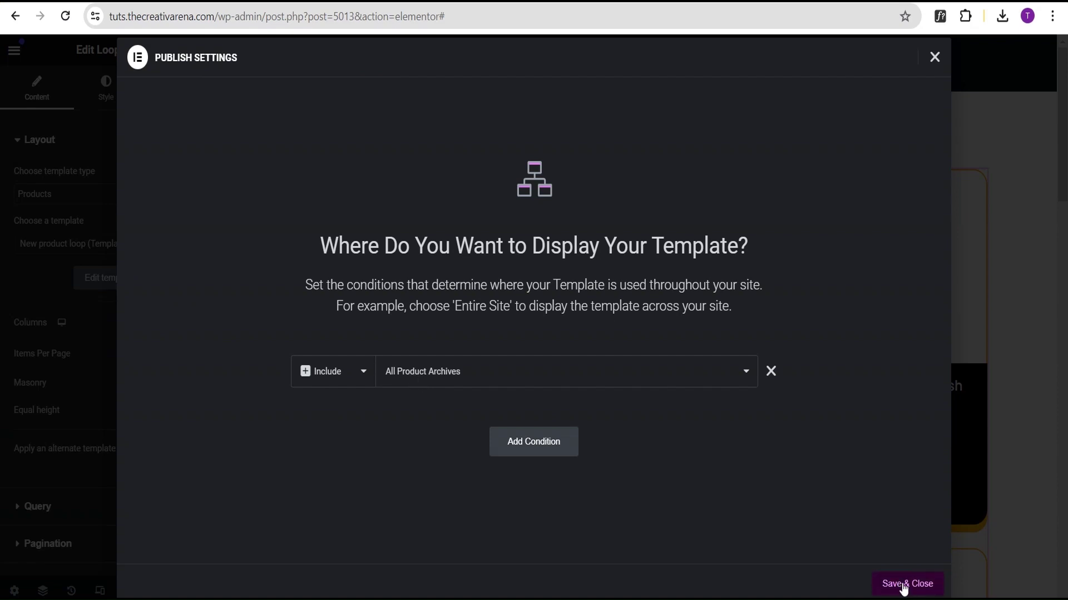
pyautogui.click(489, 381)
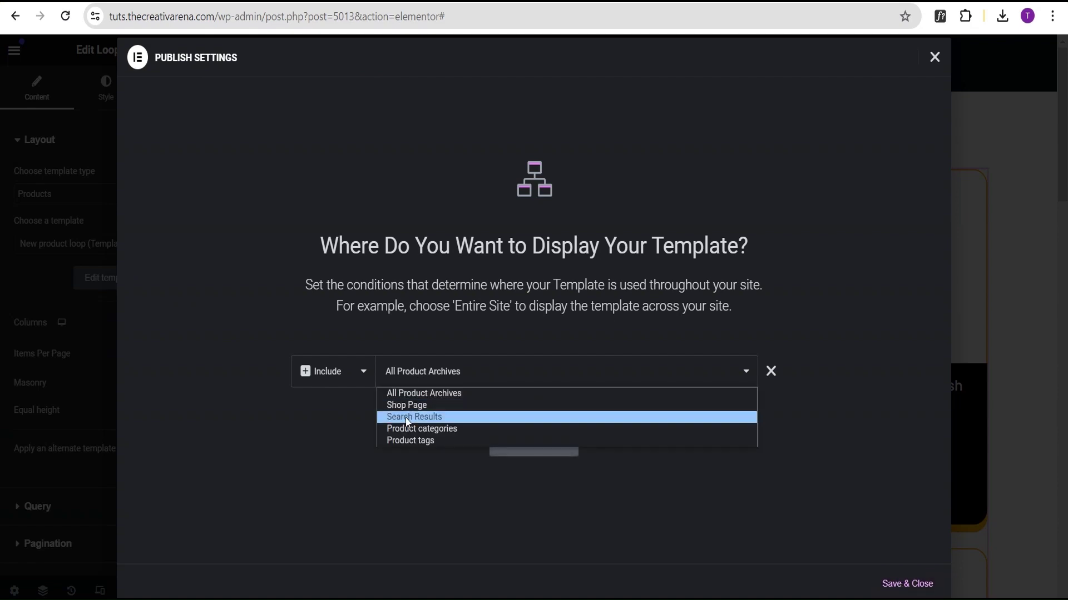
pyautogui.click(432, 393)
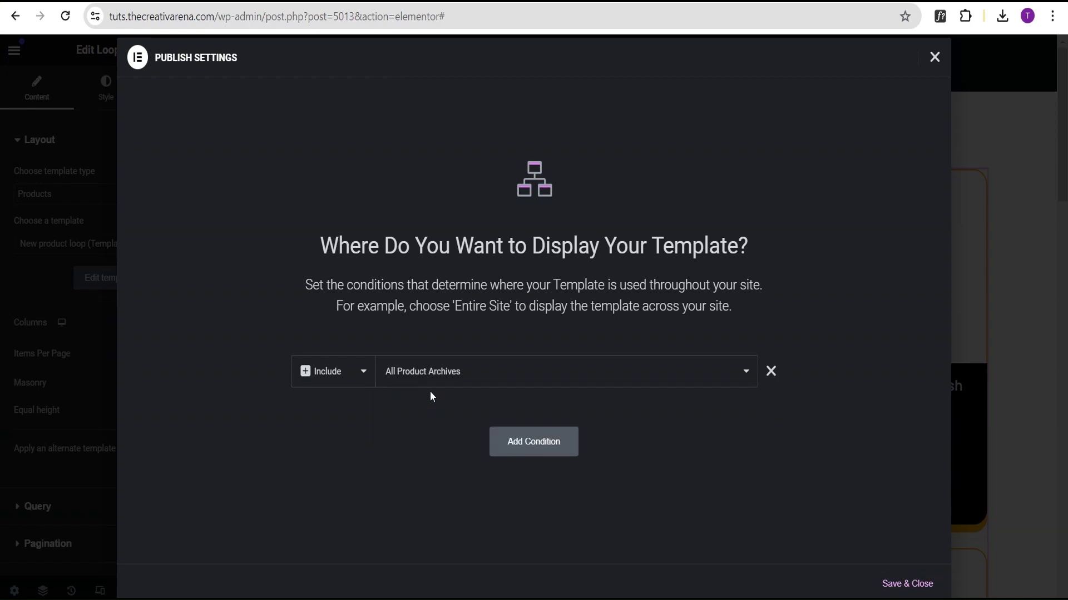
pyautogui.click(891, 591)
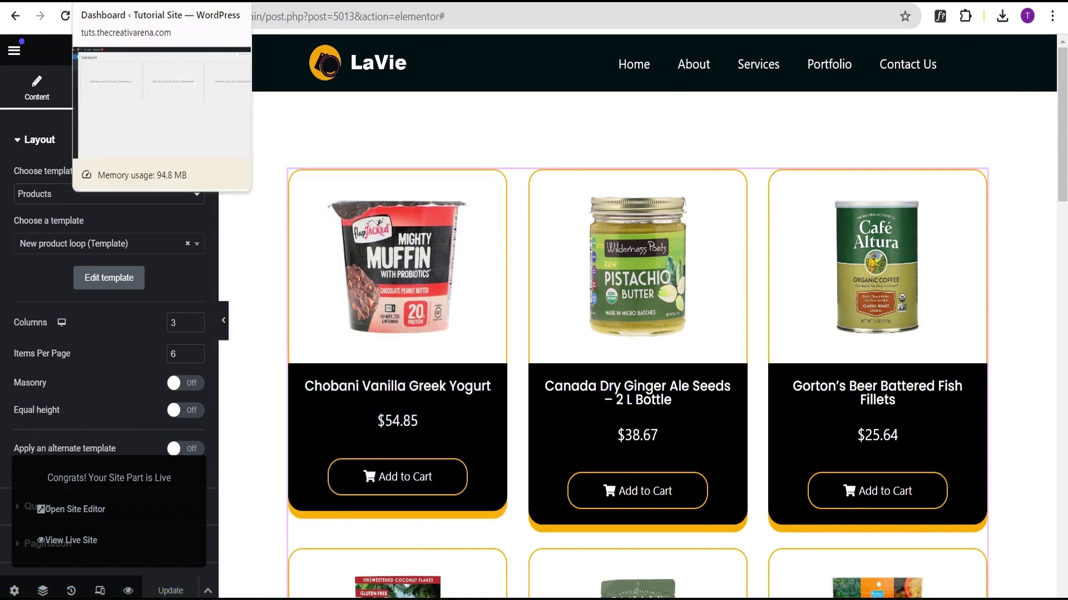
# Switch to the WordPress dashboard and open the list of product categories
pyautogui.click(161, 2)
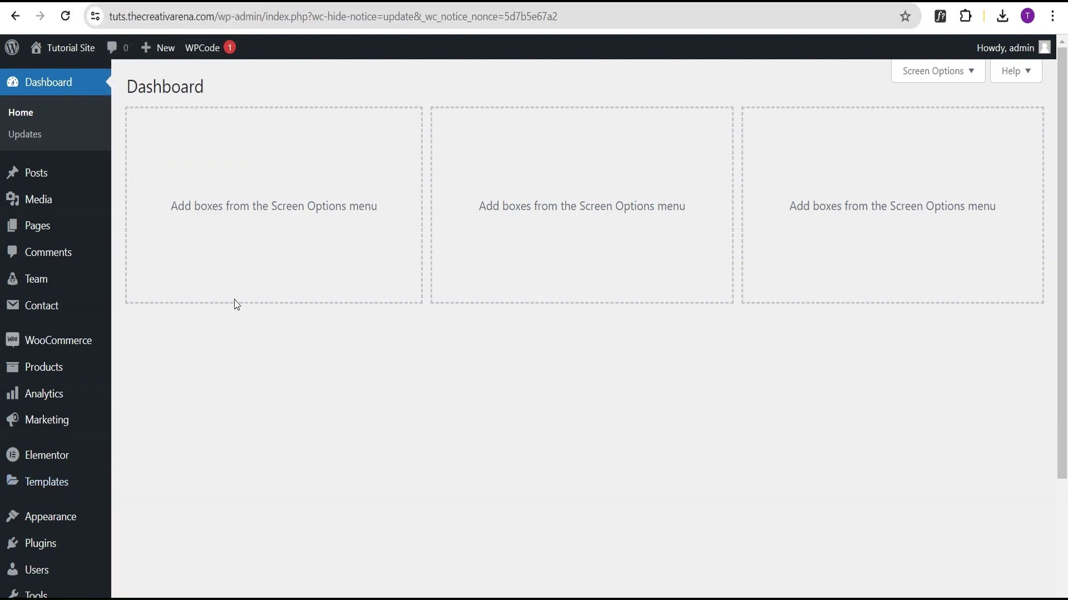
pyautogui.moveTo(45, 372)
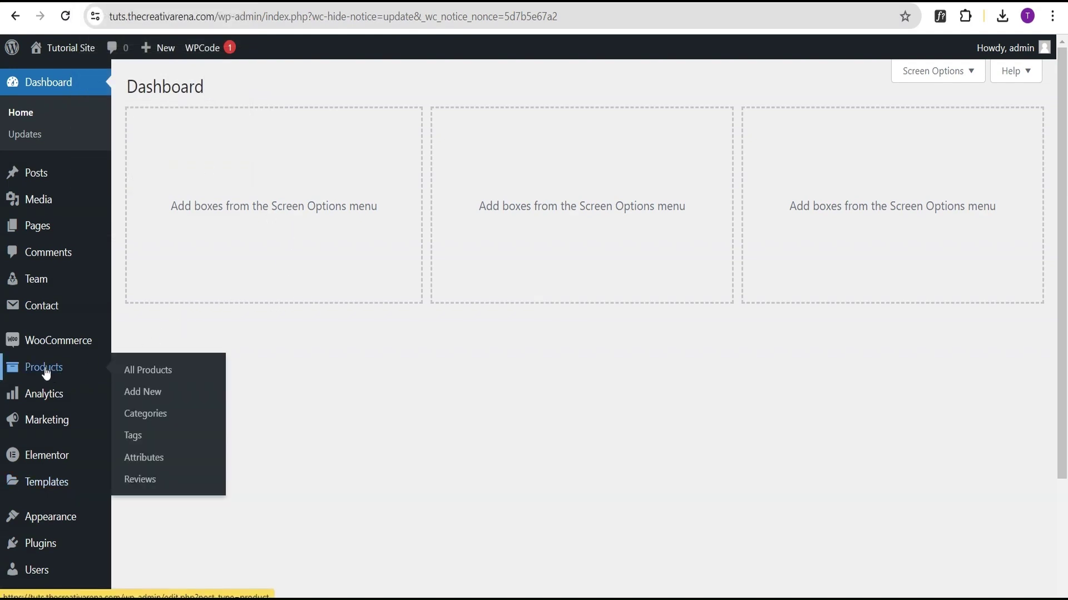
pyautogui.click(158, 418)
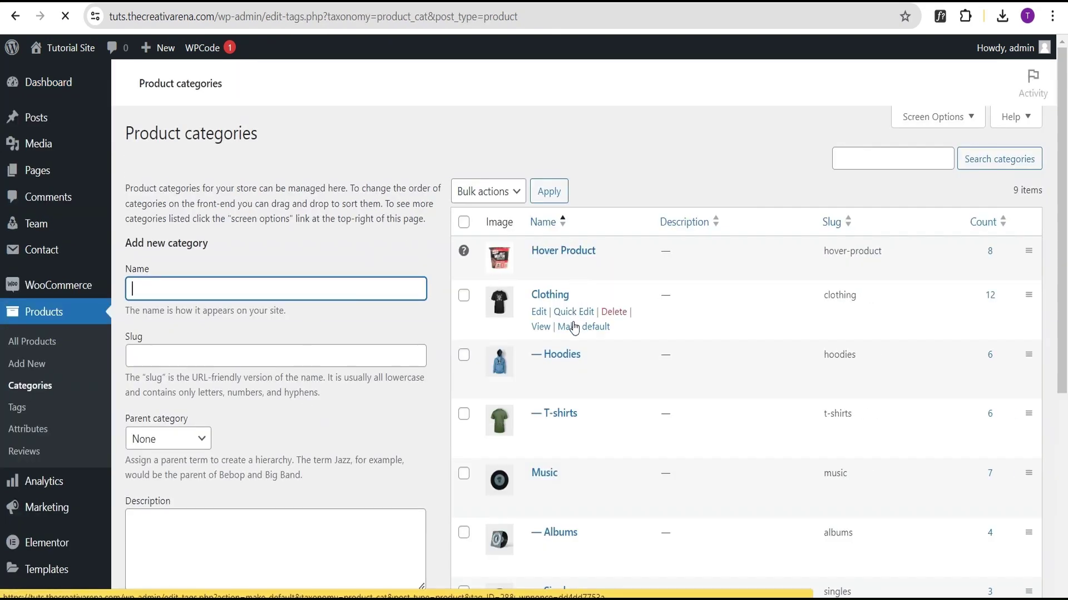
pyautogui.scroll(-1, 575, 328)
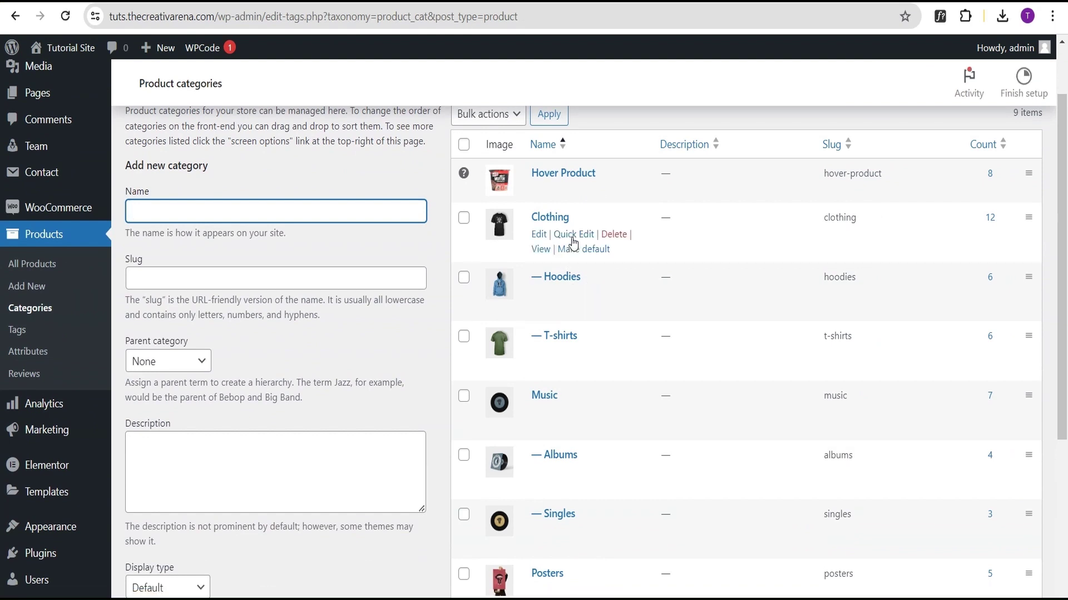
# View the Clothing category's archive page in a new tab and check how its products are laid out
pyautogui.rightClick(542, 254)
pyautogui.click(585, 273)
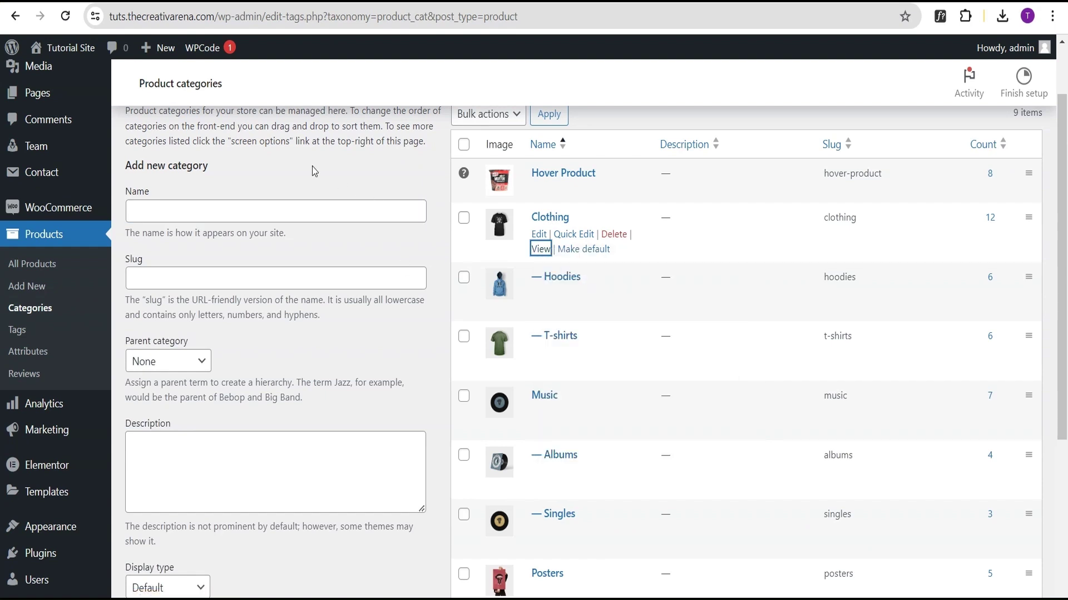
pyautogui.hotkey('ctrl', 'Tab')
pyautogui.scroll(-1, 428, 309)
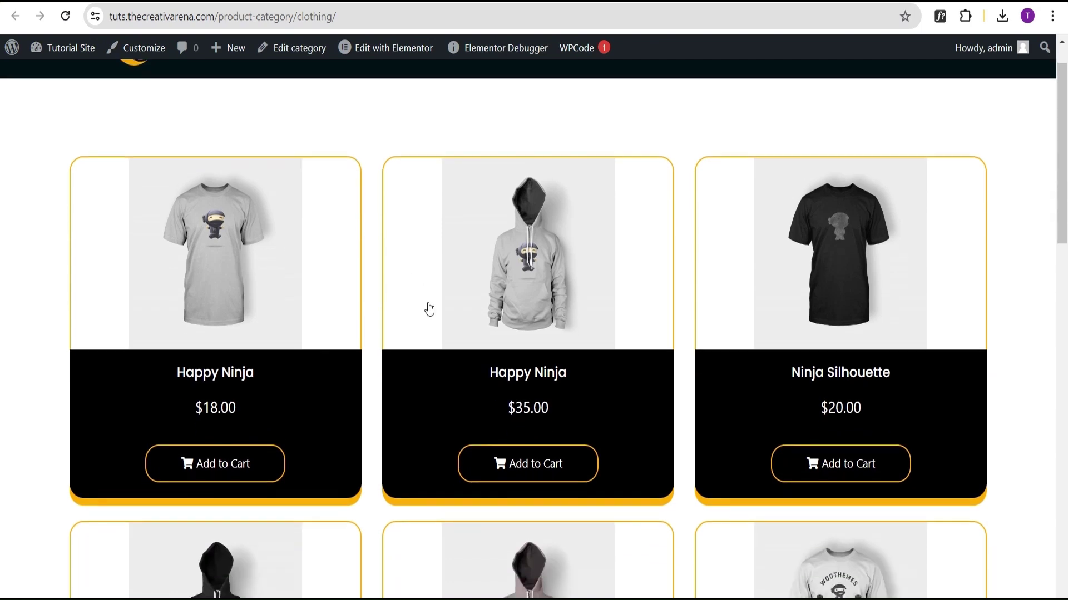
pyautogui.scroll(-9, 429, 309)
pyautogui.scroll(3, 442, 302)
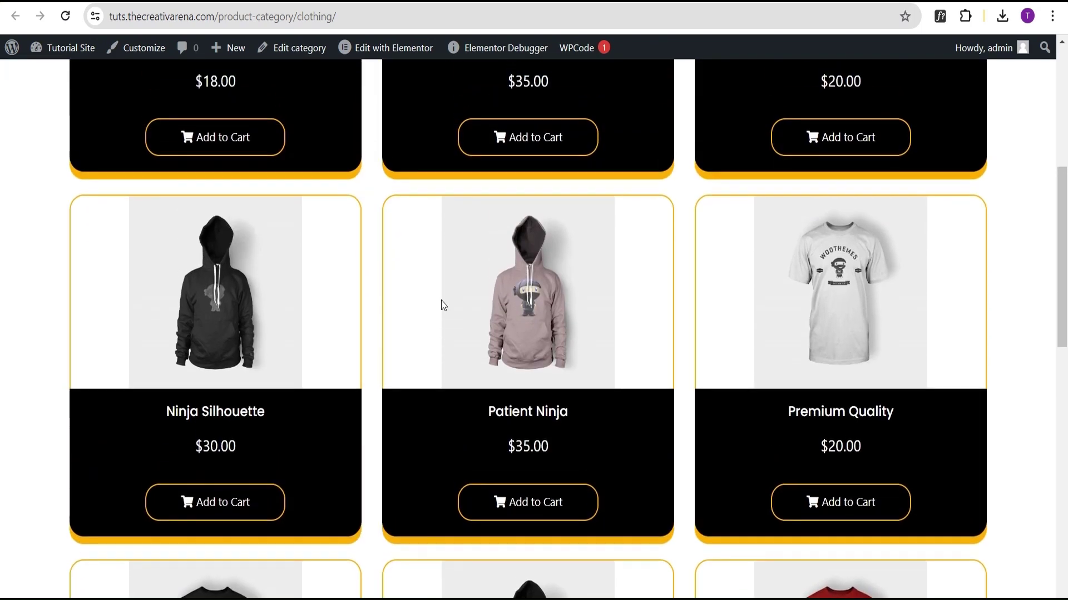
pyautogui.scroll(6, 441, 300)
# Return to the category list and view the Hover Product category's archive page in a new tab
pyautogui.hotkey('ctrl', 'shift', 'Tab')
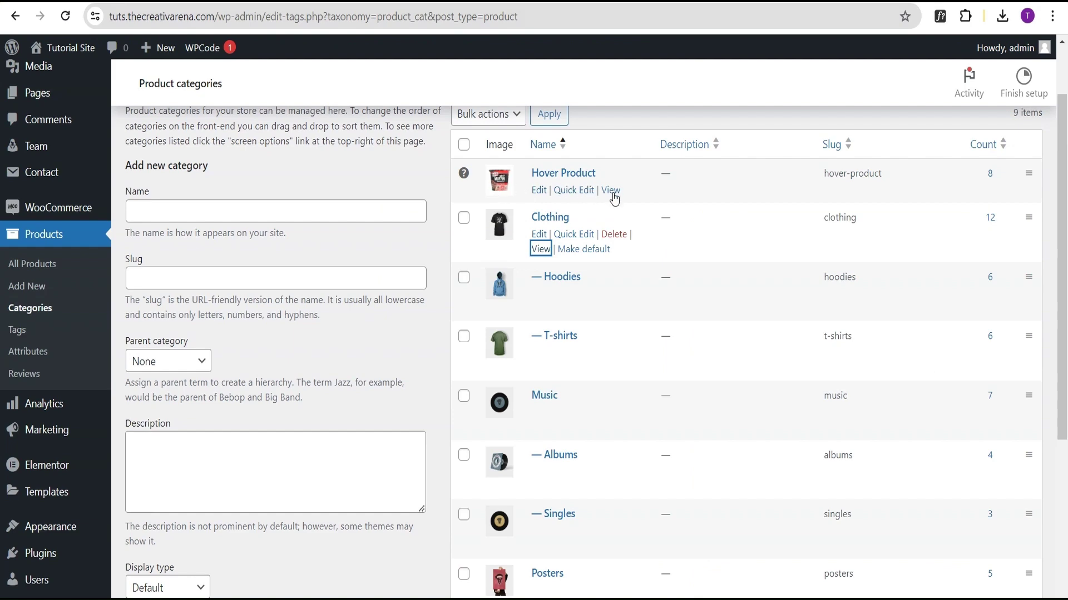
pyautogui.rightClick(614, 198)
pyautogui.click(656, 211)
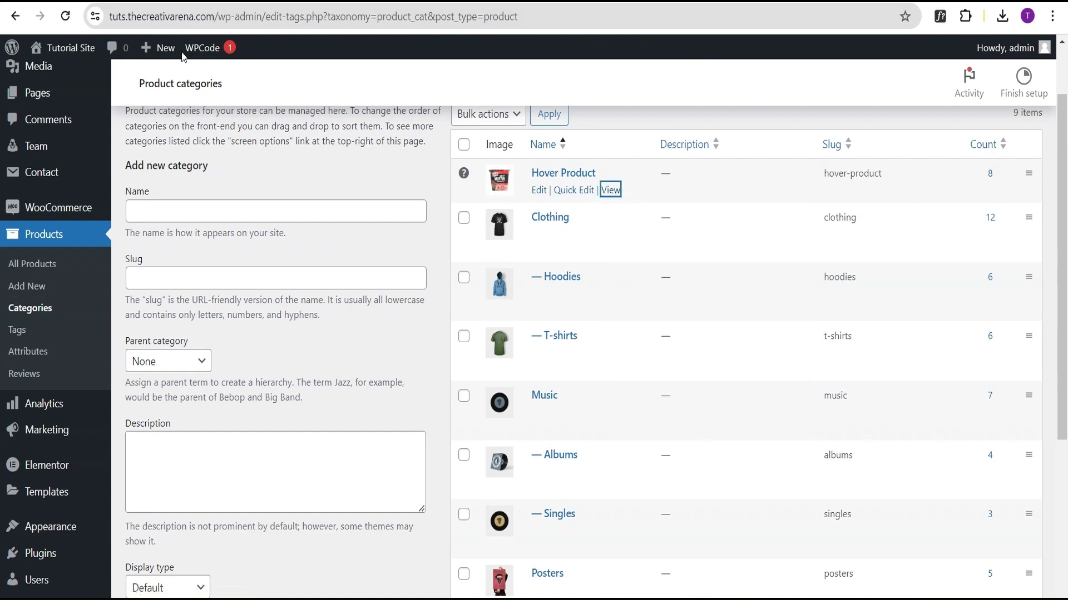
pyautogui.click(183, 2)
pyautogui.scroll(-2, 492, 293)
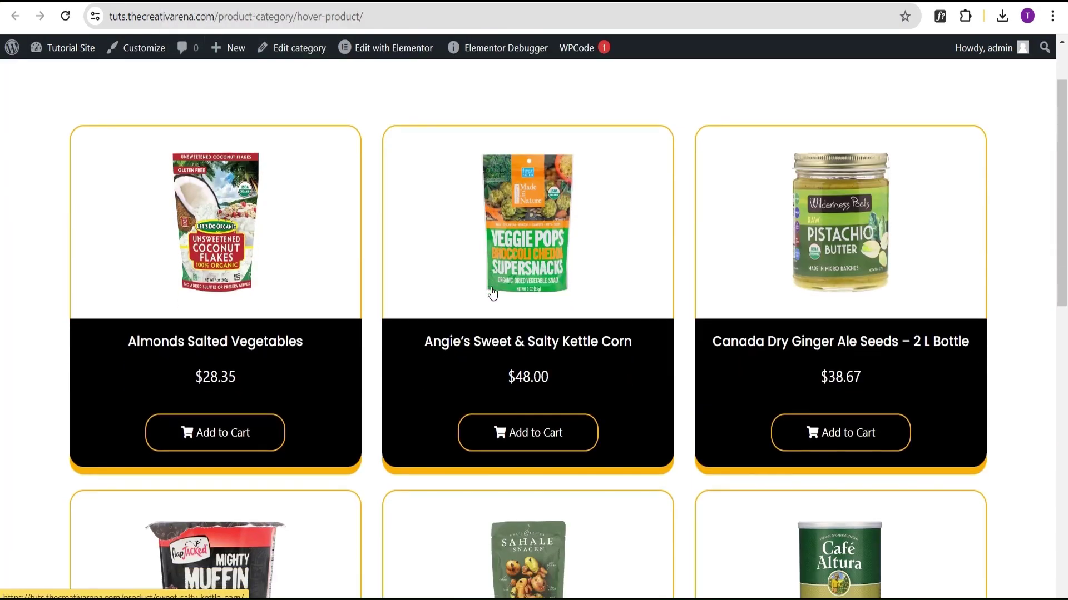
pyautogui.scroll(-10, 529, 284)
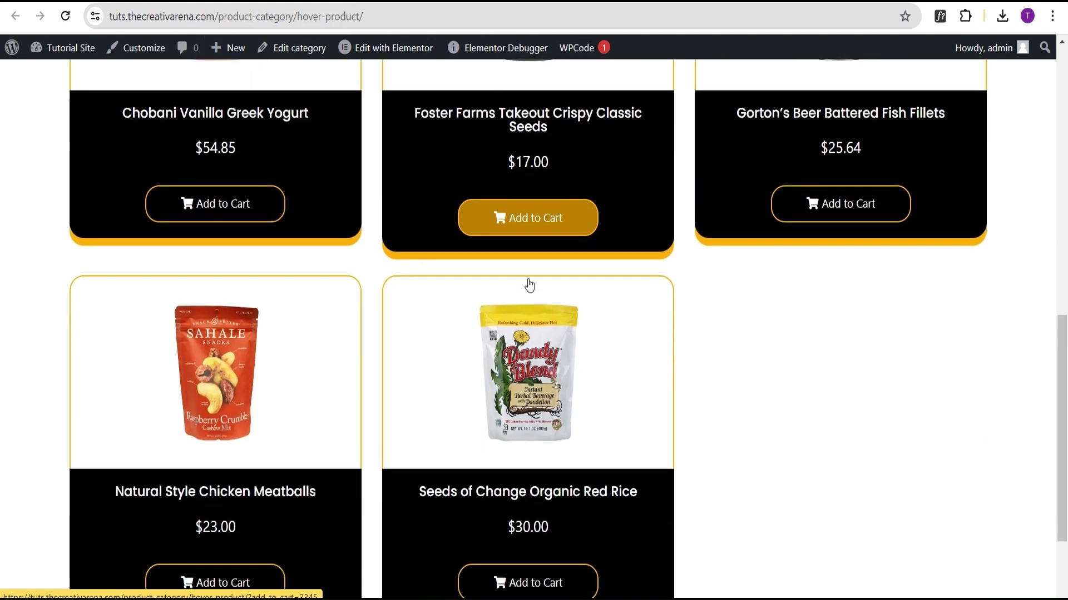
pyautogui.scroll(3, 529, 285)
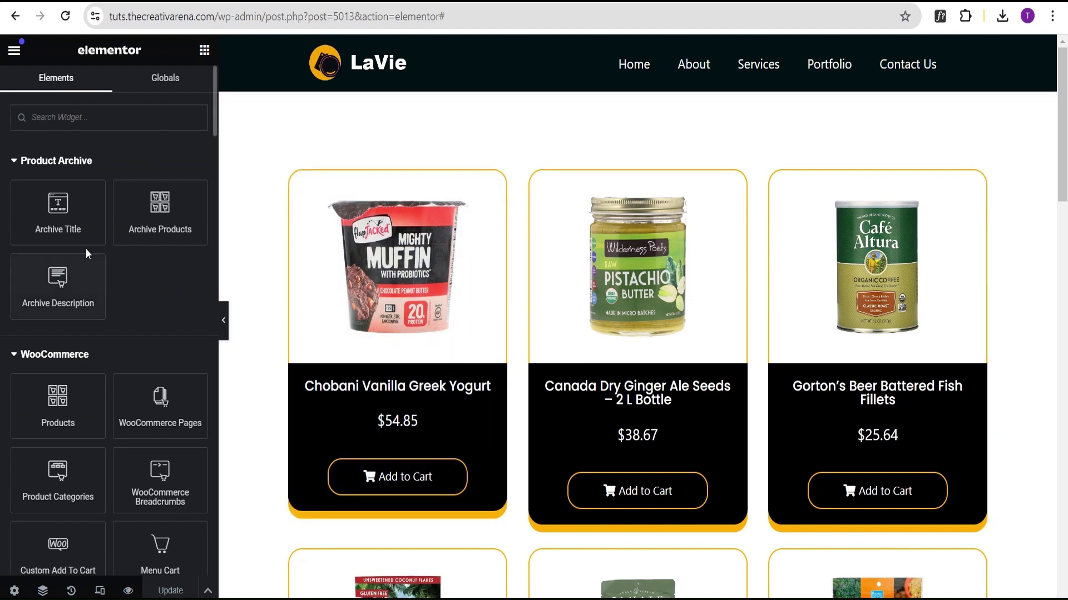
# Add an Archive Title widget above the product grid and set its text color to #000000
pyautogui.moveTo(60, 220); pyautogui.dragTo(444, 176)
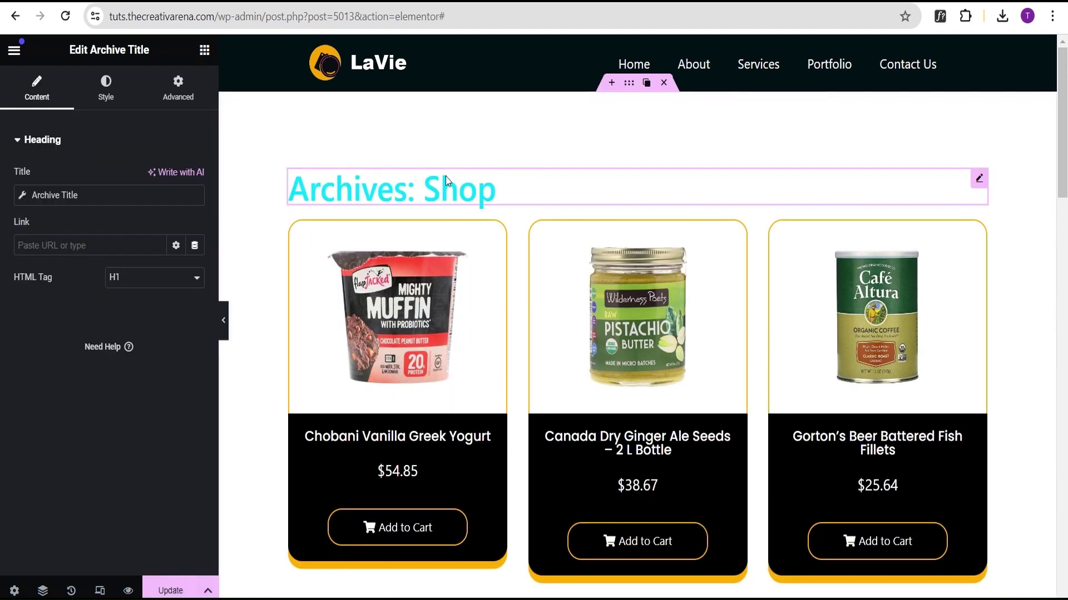
pyautogui.click(106, 90)
pyautogui.click(196, 209)
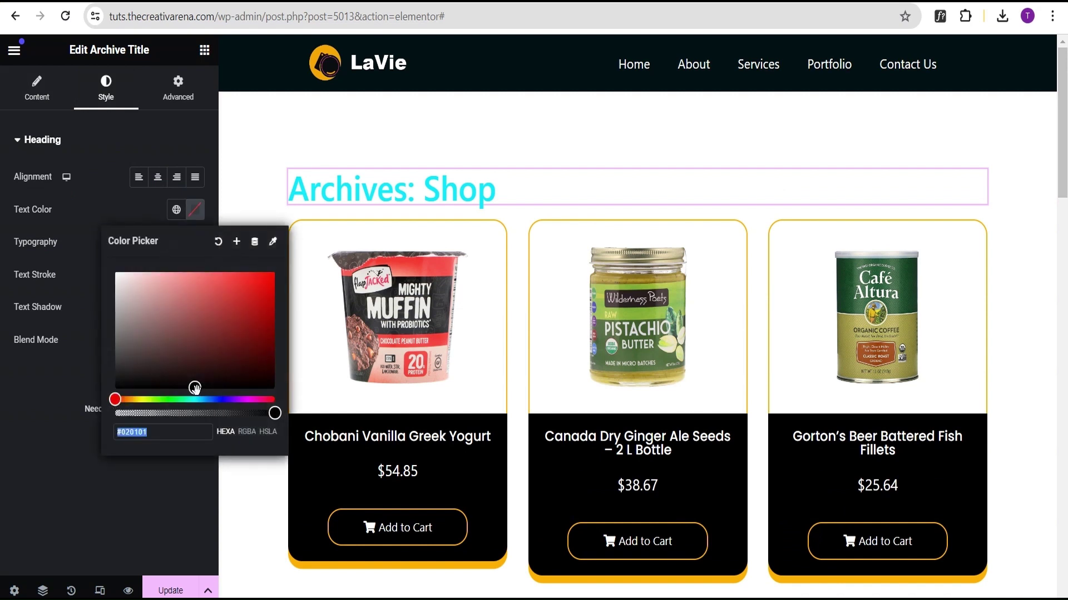
pyautogui.click(194, 388)
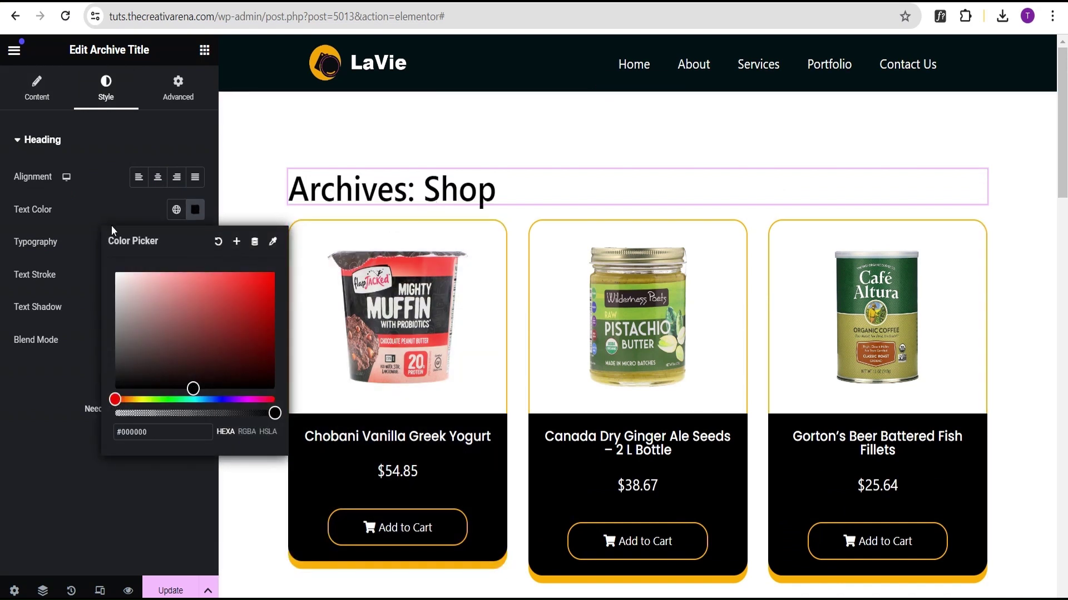
pyautogui.click(88, 208)
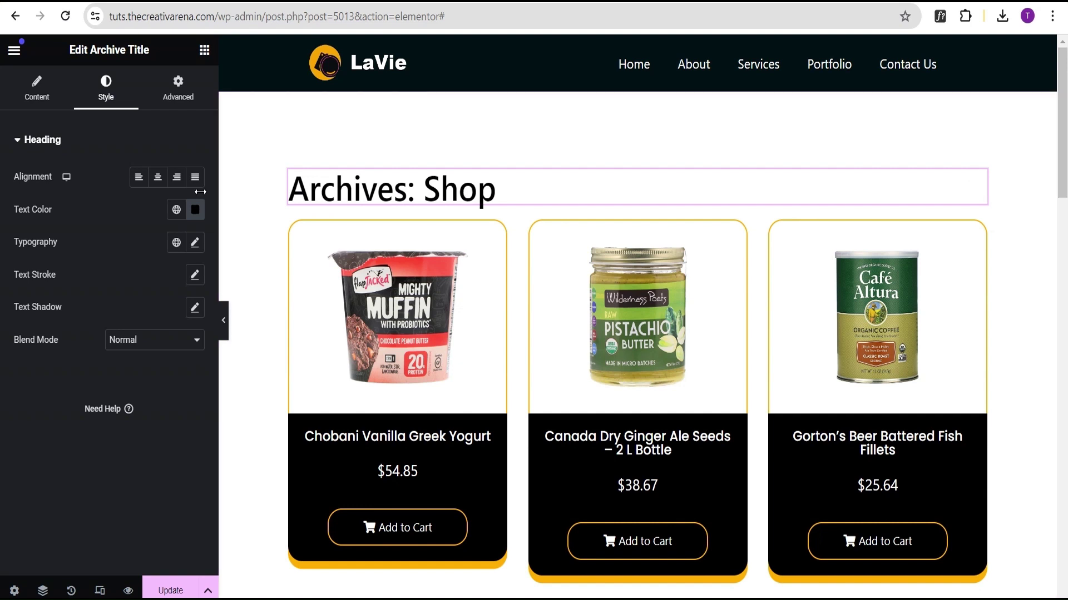
# Turn off Include Context in the archive title's dynamic settings
pyautogui.click(30, 97)
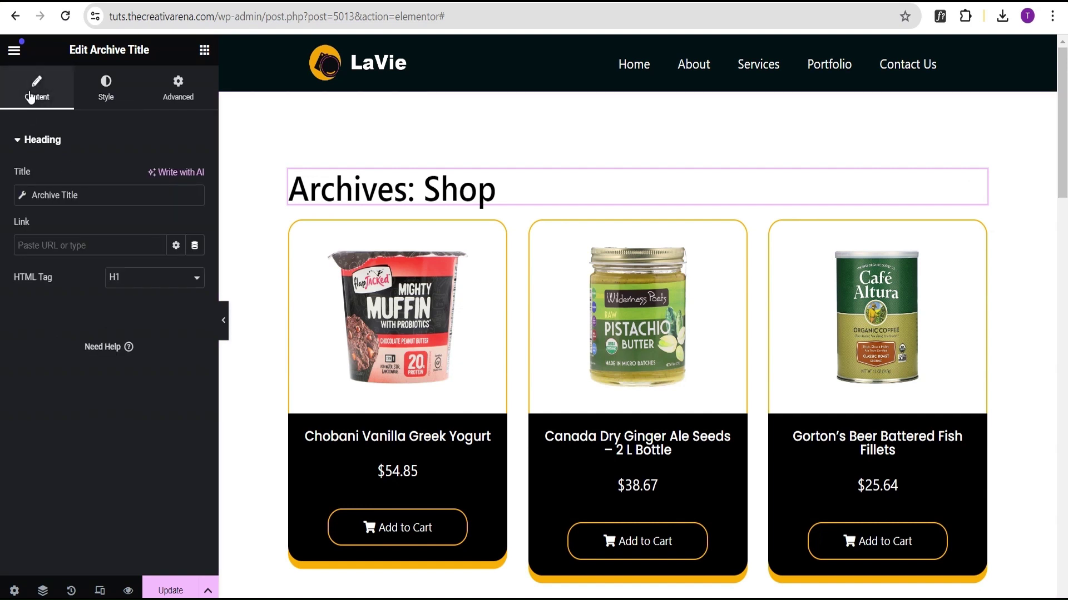
pyautogui.click(22, 196)
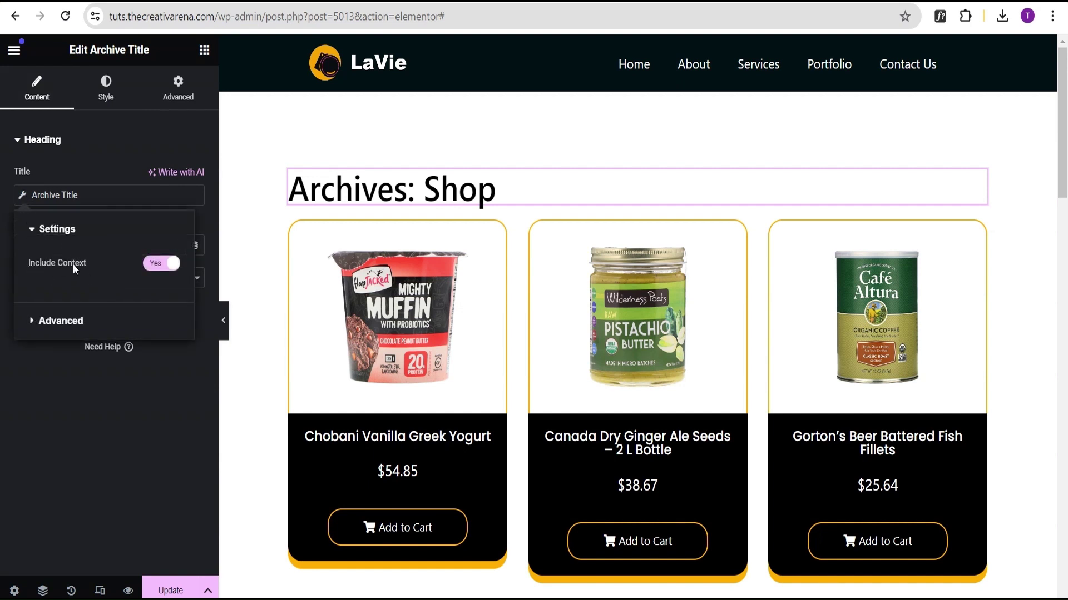
pyautogui.click(155, 265)
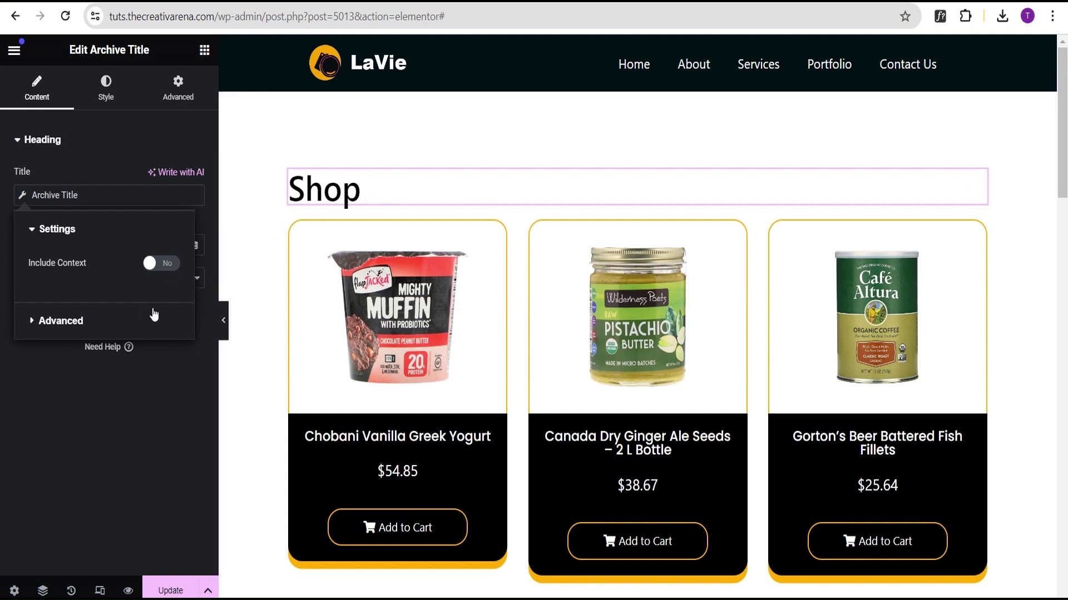
# Set the archive title's Before text to "Your are Viewing" in its advanced dynamic settings
pyautogui.click(96, 323)
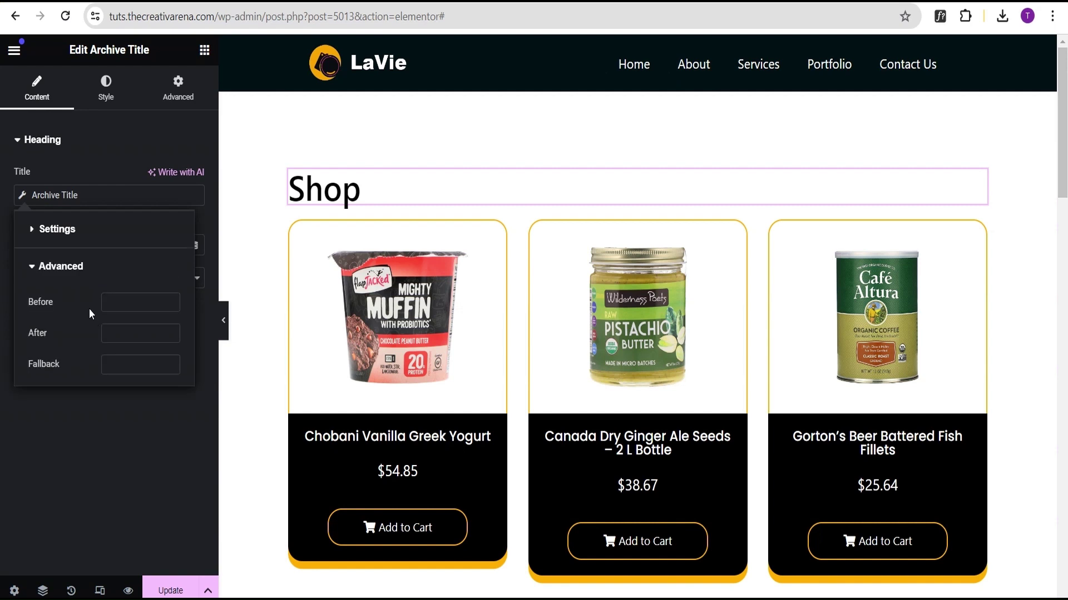
pyautogui.click(118, 304)
pyautogui.write('Your ')
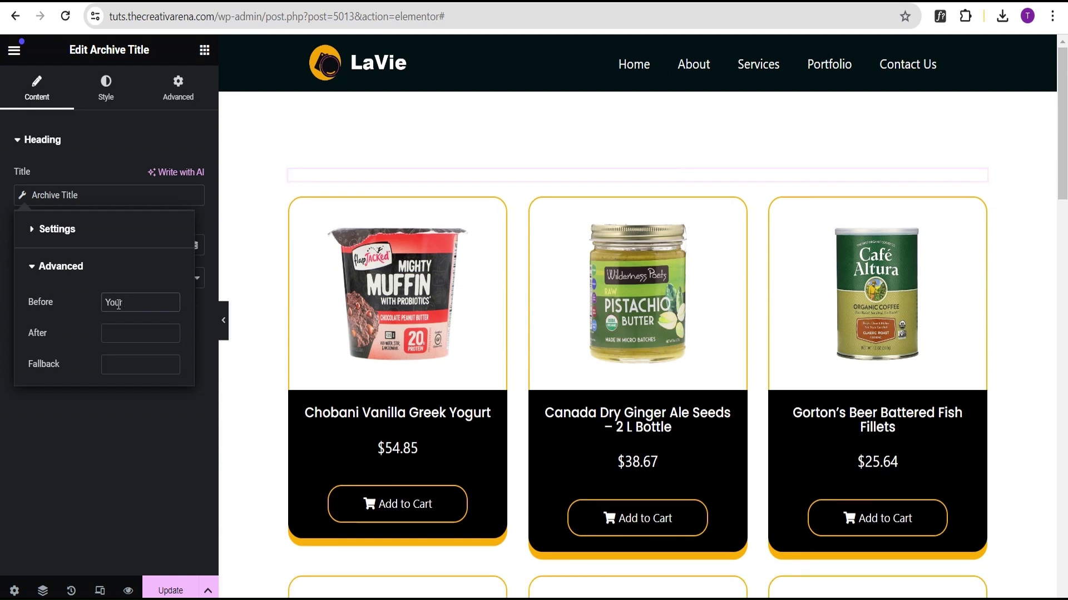
pyautogui.write('are Viewing')
# Enter "Category" as the archive title's Fallback text and move it into the After text, leaving Fallback empty
pyautogui.click(119, 364)
pyautogui.write('catergor')
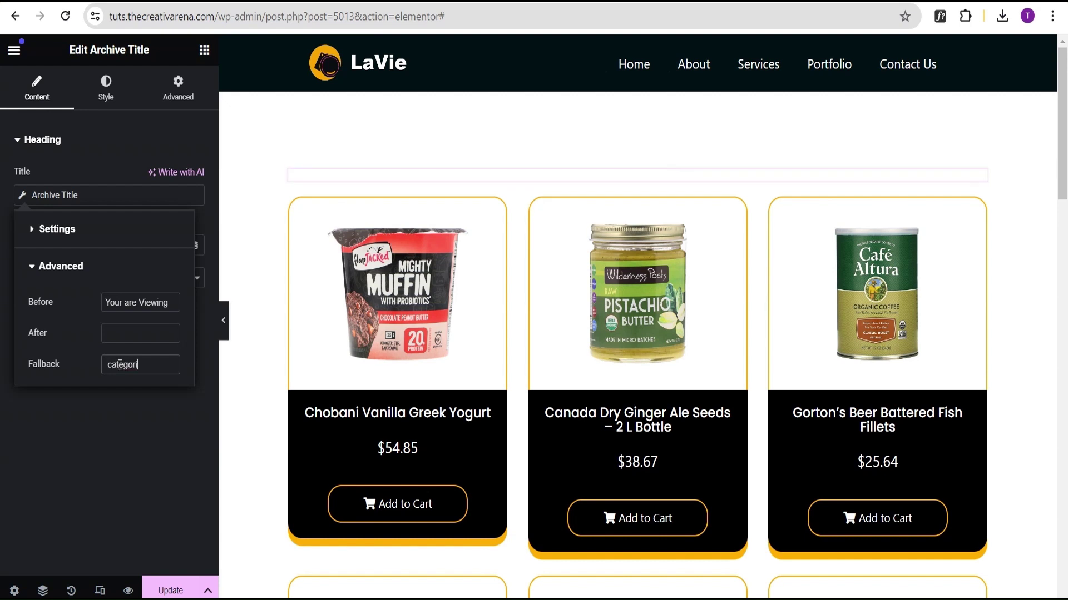
pyautogui.write('y')
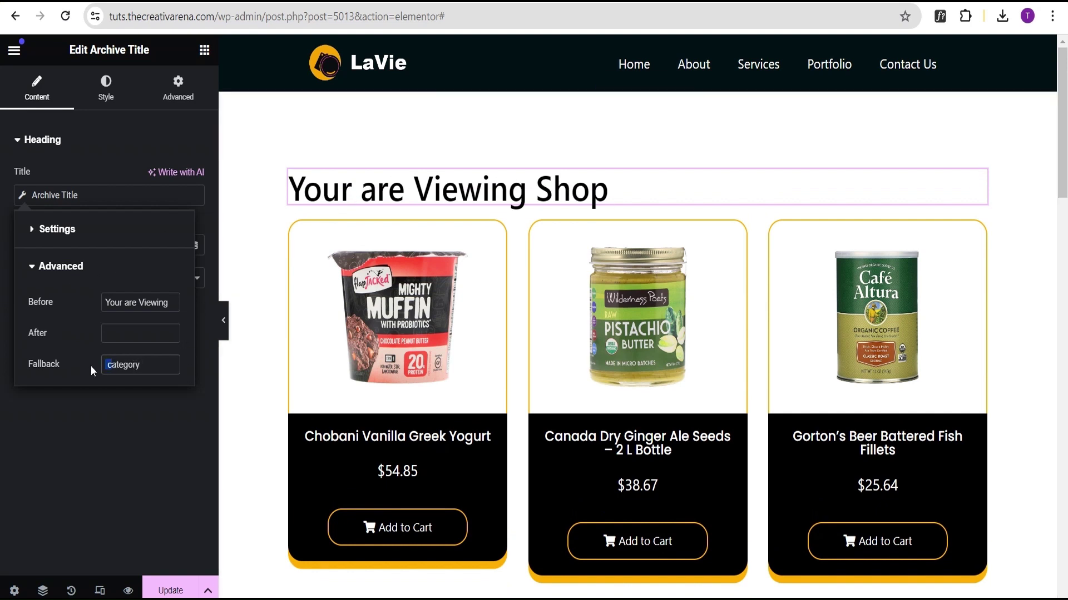
pyautogui.write('C')
pyautogui.moveTo(147, 366); pyautogui.dragTo(97, 370)
pyautogui.hotkey('ctrl', 'c')
pyautogui.press('BackSpace')
pyautogui.click(114, 331)
pyautogui.hotkey('ctrl', 'v')
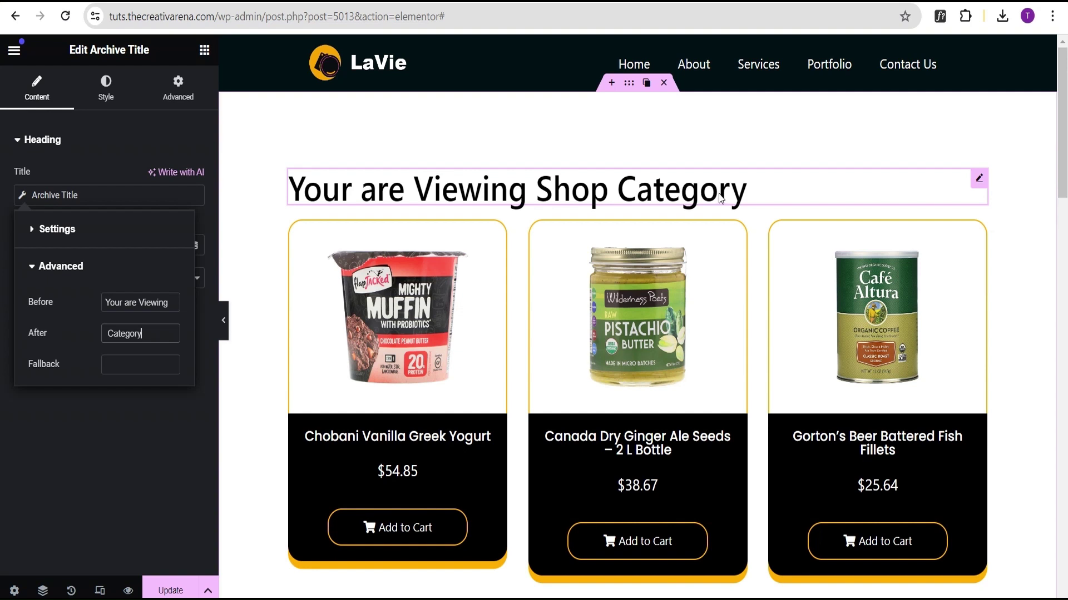
# Close the archive title's dynamic settings and update the published template
pyautogui.click(150, 473)
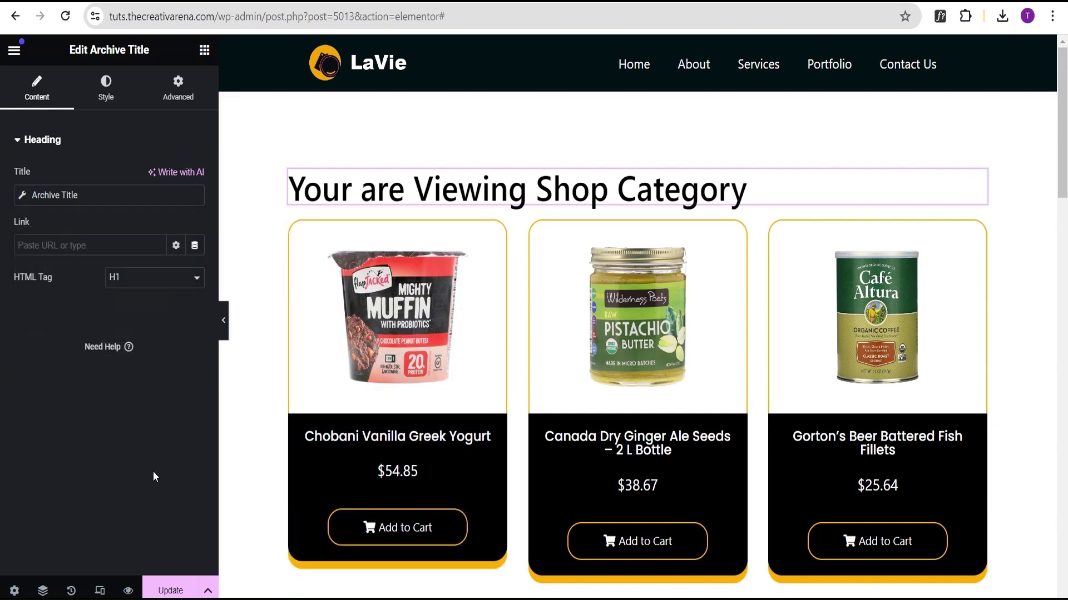
pyautogui.click(171, 591)
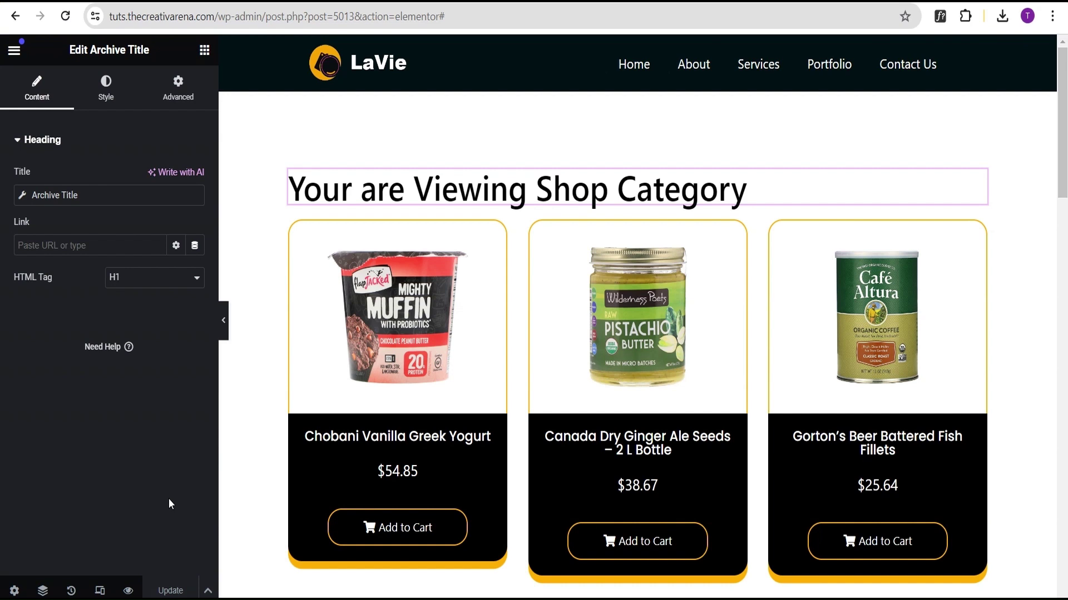
pyautogui.click(667, 239)
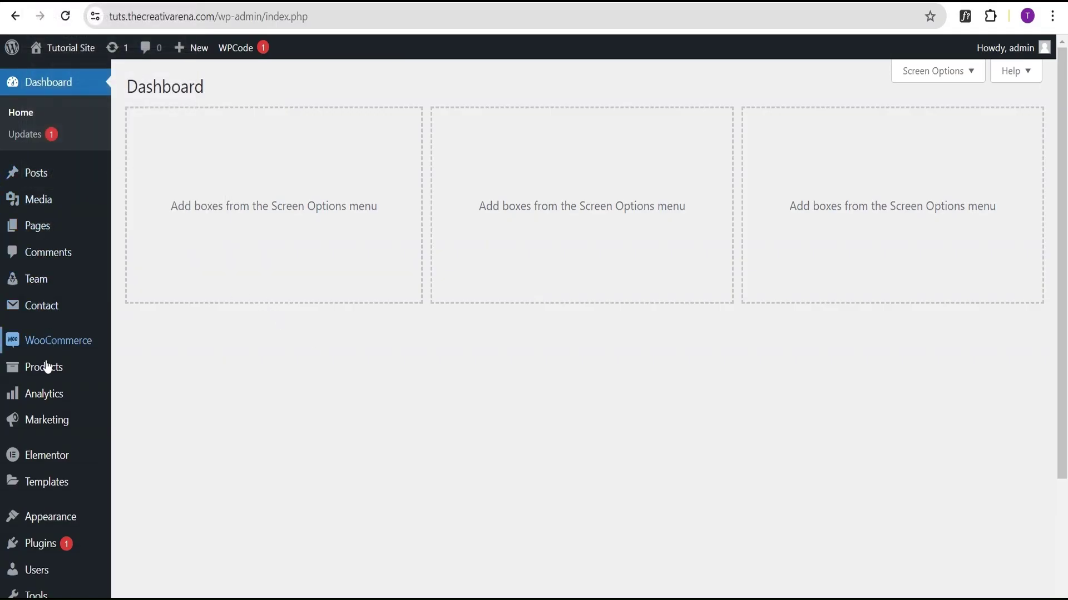
# Open the product categories page from the WordPress dashboard and look through the existing categories and the new category form
pyautogui.moveTo(45, 371)
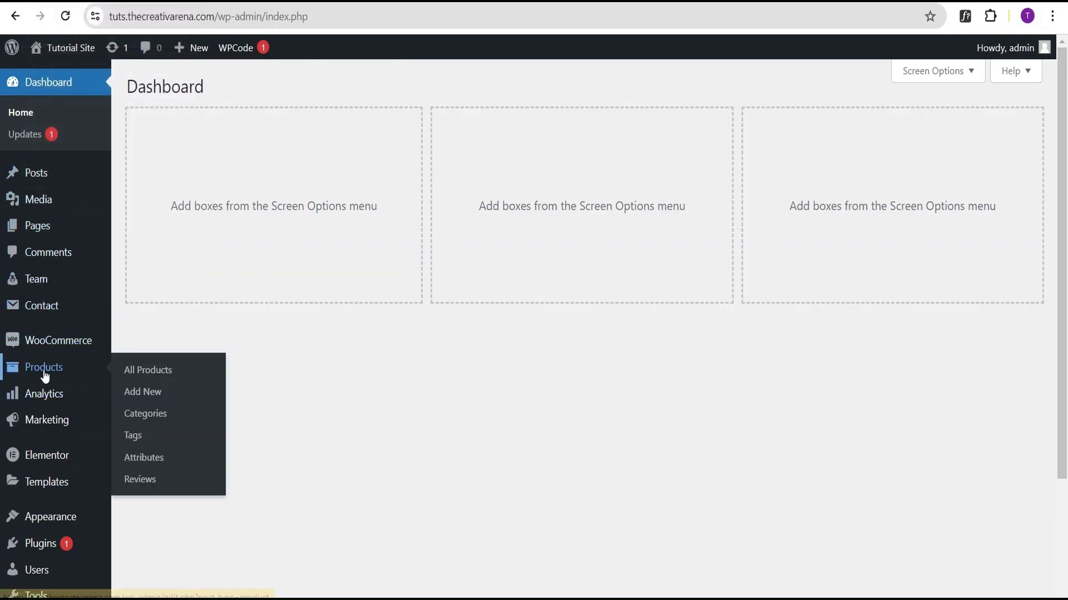
pyautogui.click(145, 417)
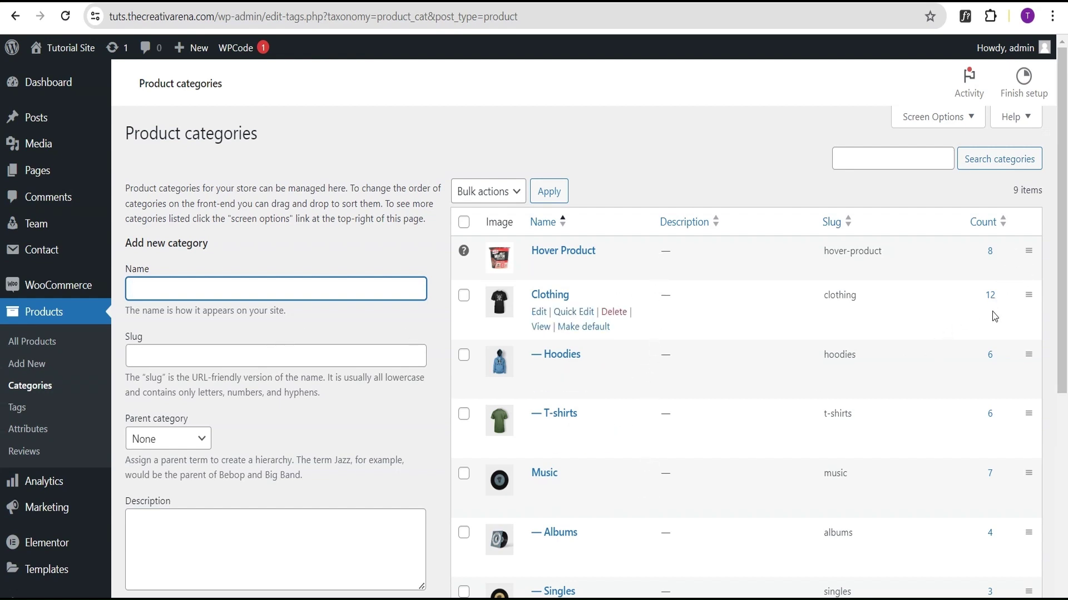
pyautogui.scroll(-3, 990, 422)
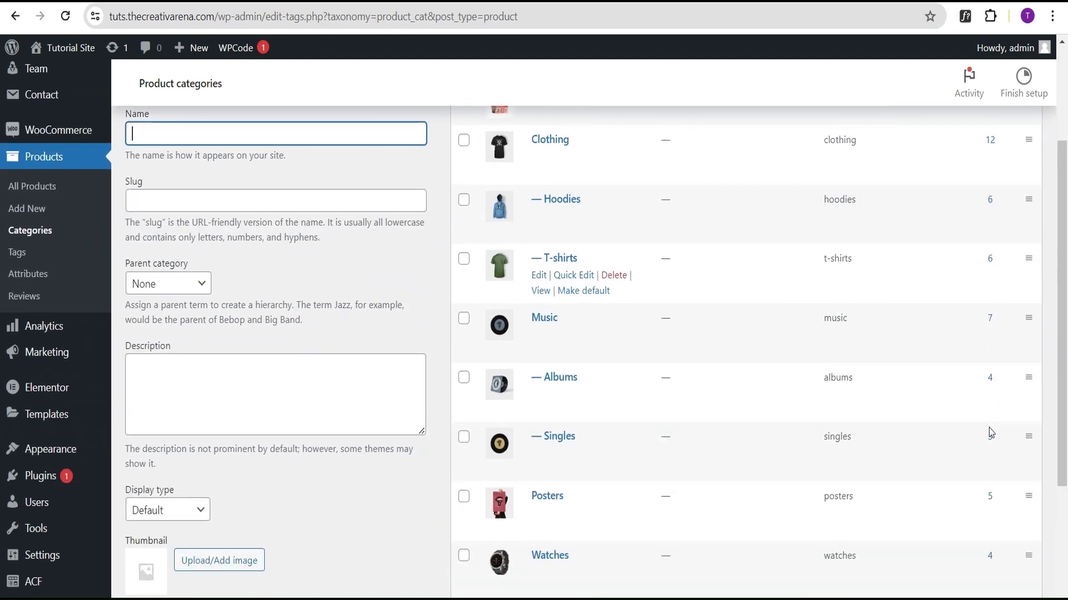
pyautogui.scroll(3, 990, 425)
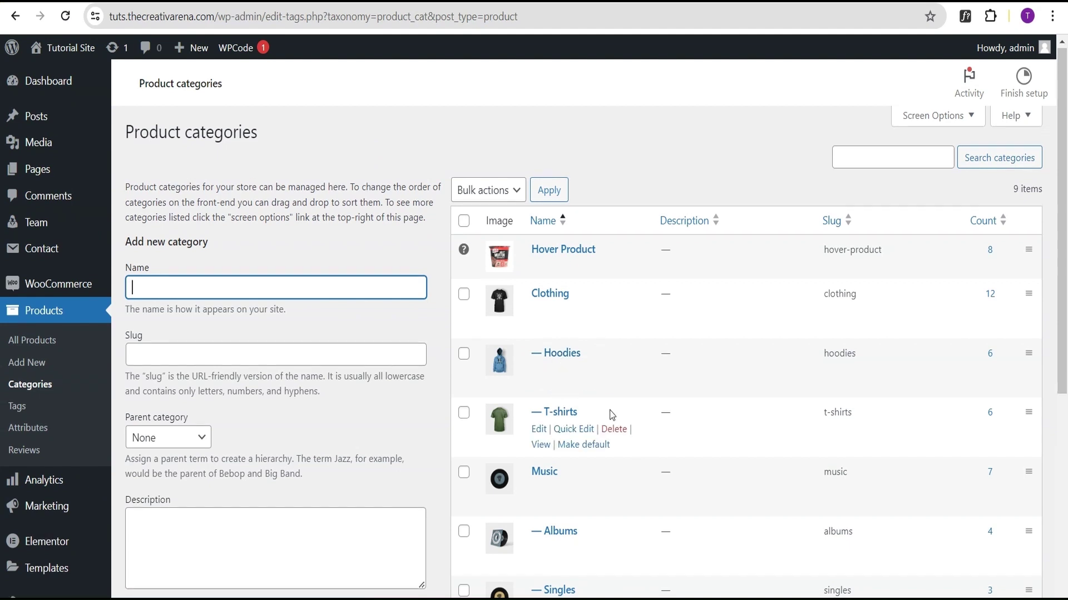
pyautogui.scroll(-3, 572, 400)
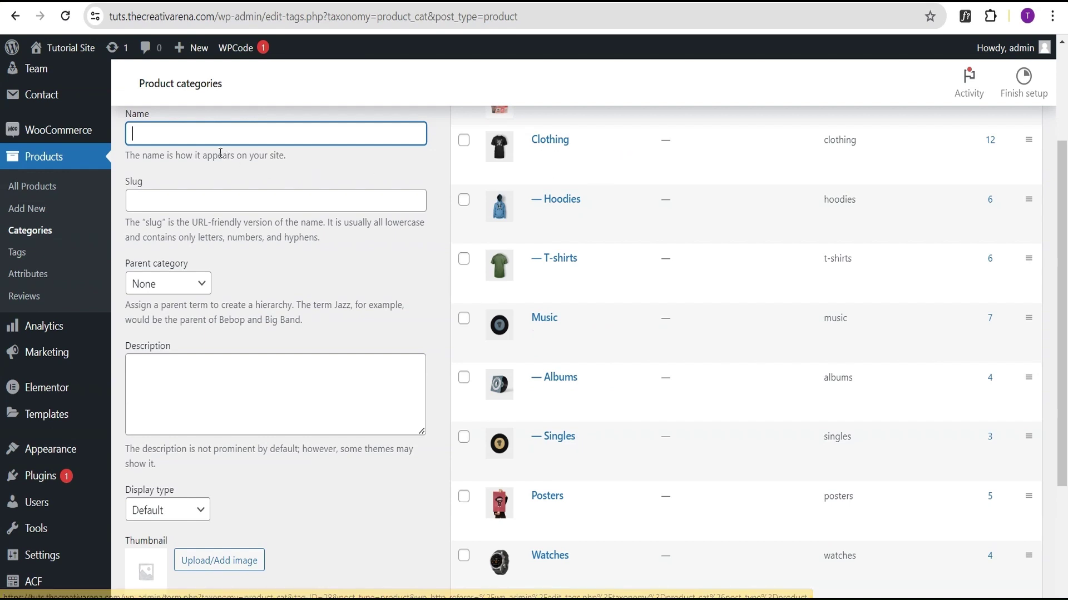
pyautogui.scroll(2, 203, 134)
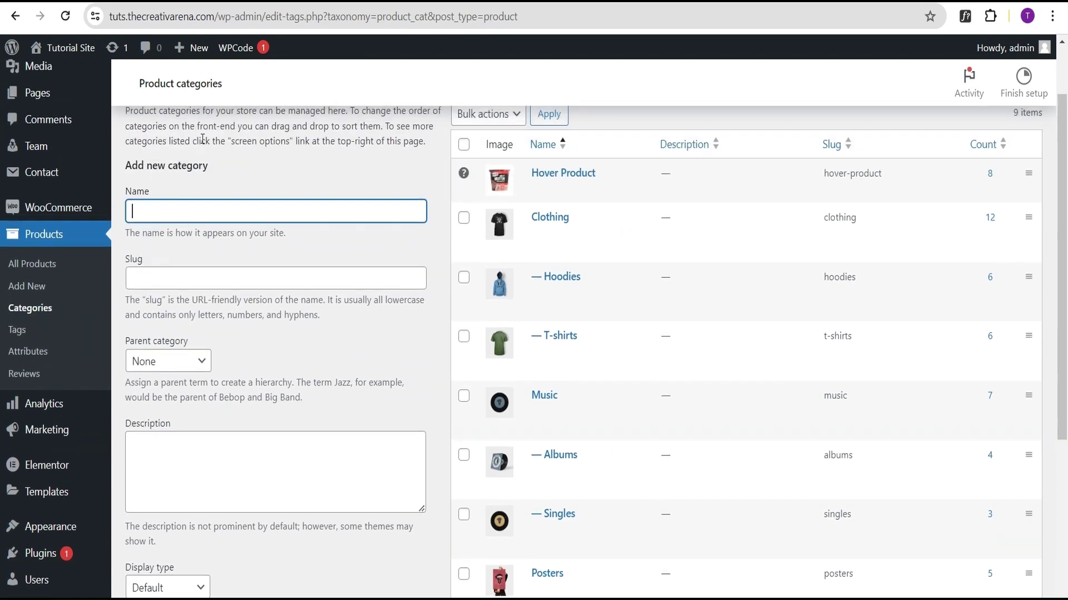
# Fill in the new category form with the name "Sample" and the description "This is a sample Category"
pyautogui.write('Sample')
pyautogui.click(202, 436)
pyautogui.write('This is a sample Category')
pyautogui.scroll(-4, 279, 431)
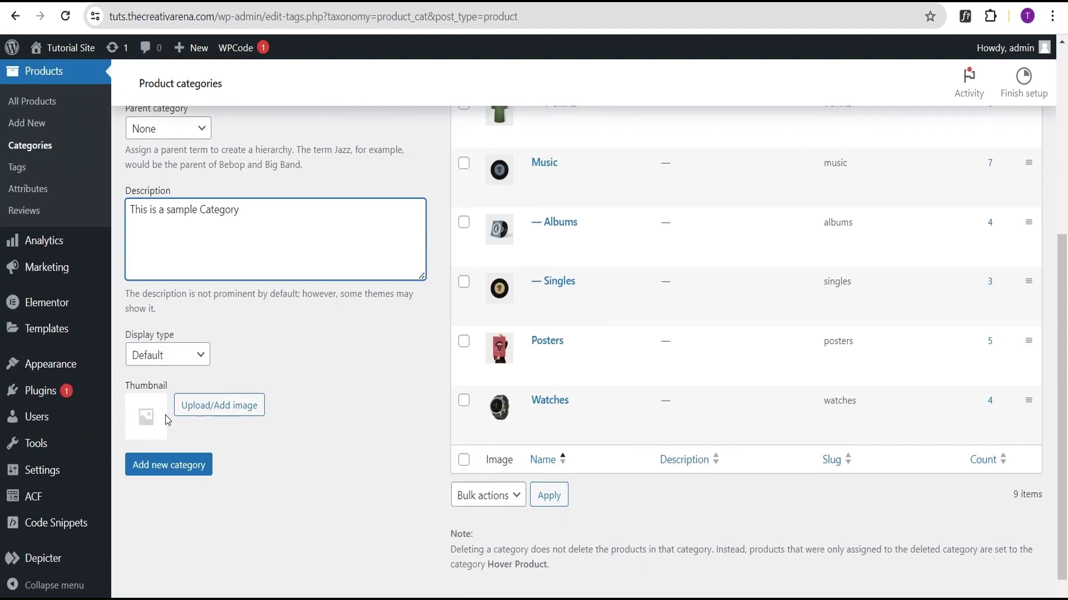
# Set the Sample category's thumbnail to team_2-1-540x740-1.jpg from the media library, add the category and check the category list
pyautogui.click(230, 410)
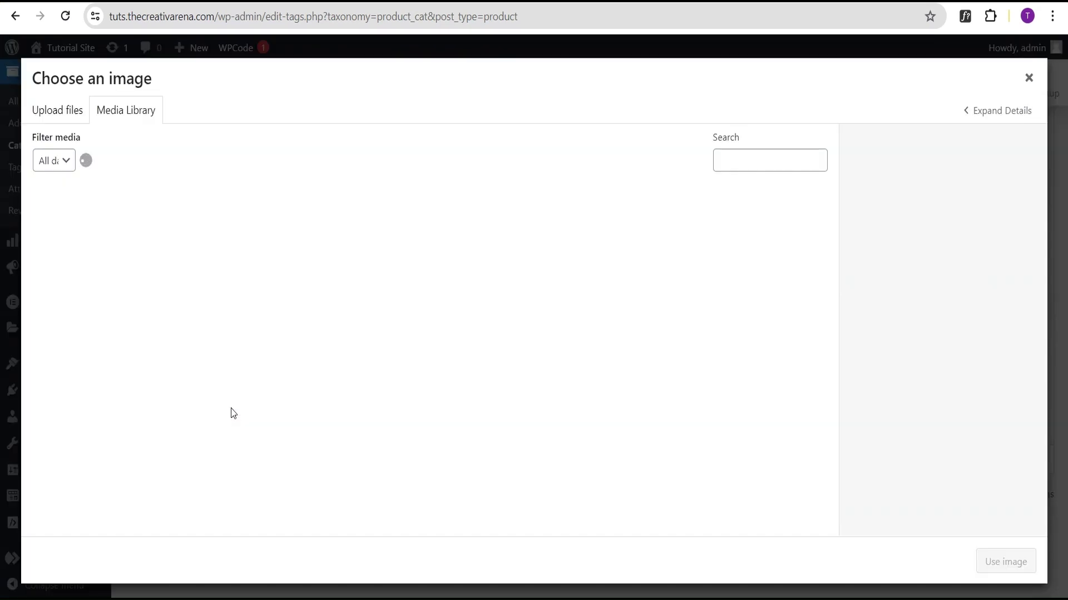
pyautogui.scroll(-6, 468, 395)
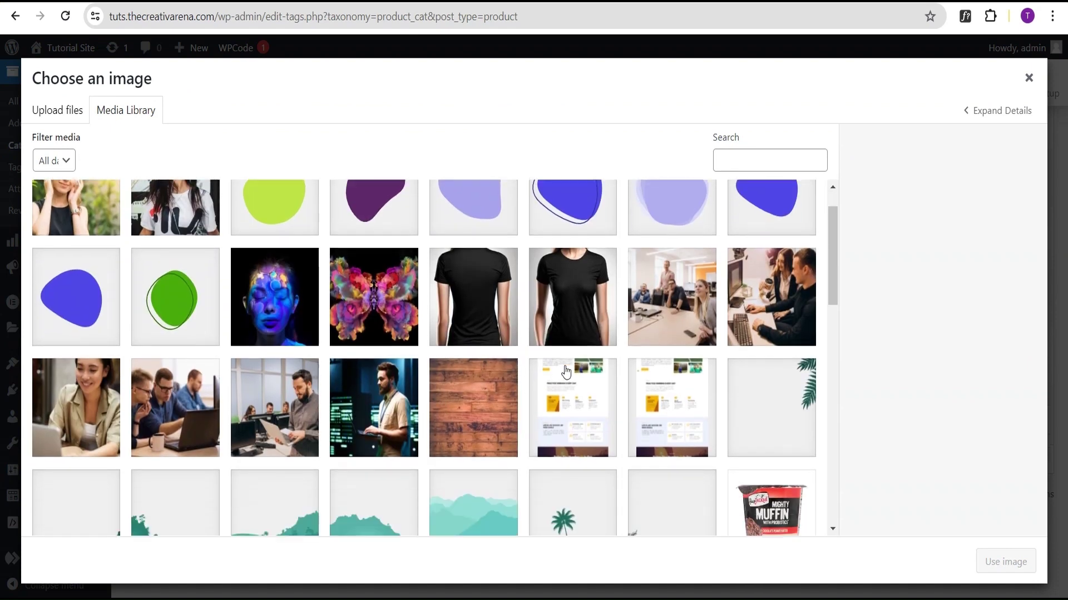
pyautogui.scroll(-8, 710, 382)
pyautogui.click(771, 287)
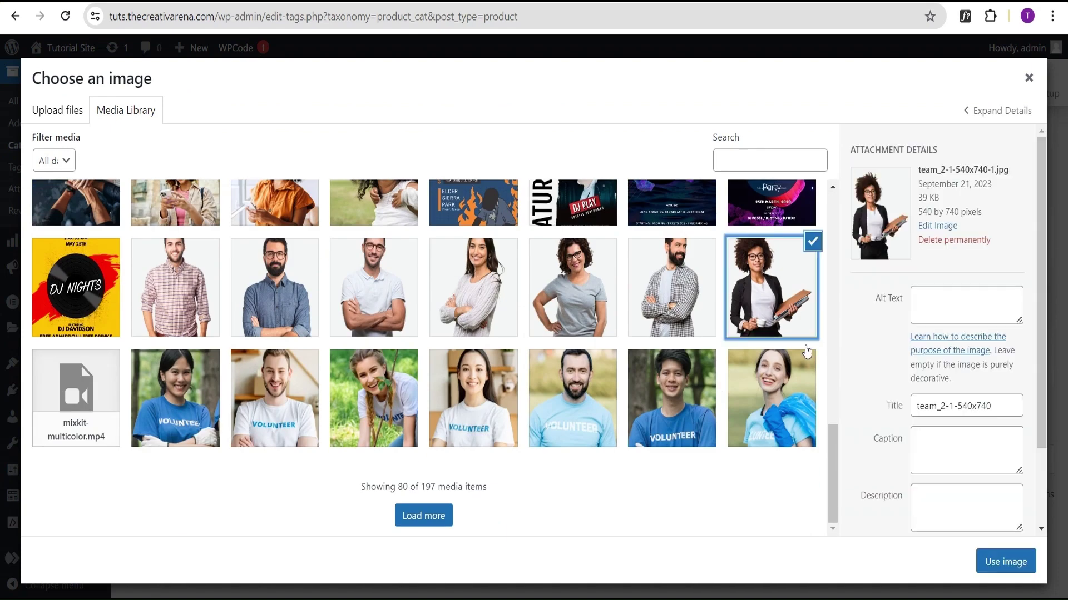
pyautogui.click(1005, 562)
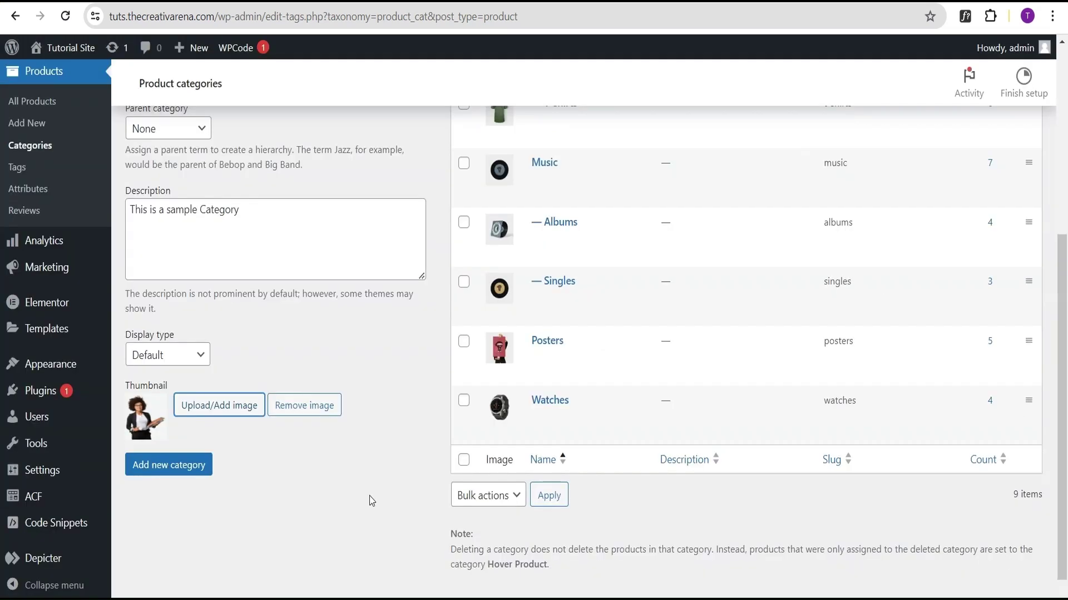
pyautogui.click(186, 463)
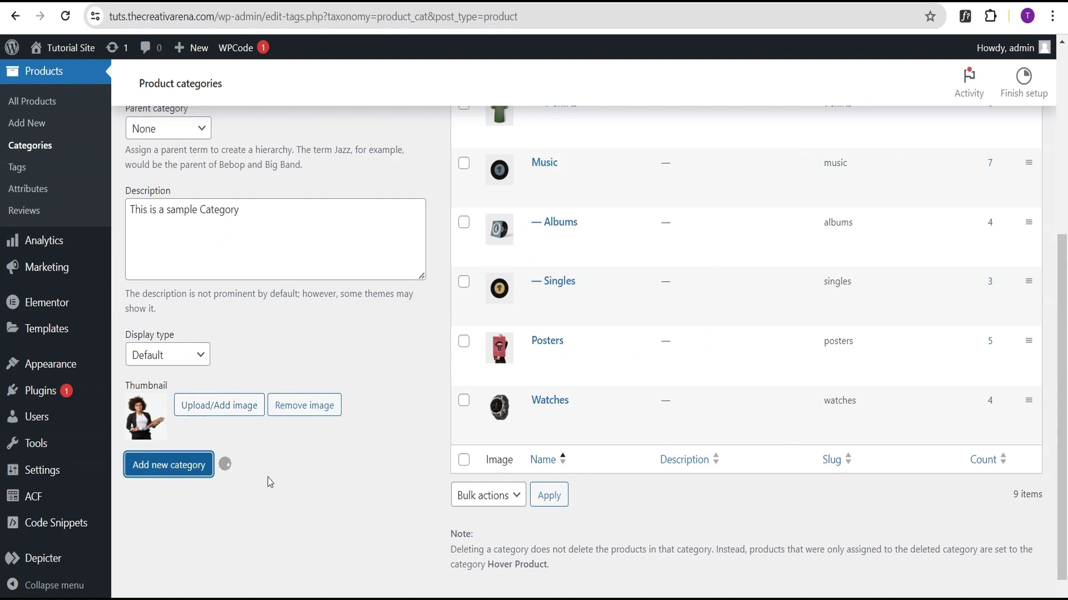
pyautogui.scroll(7, 556, 400)
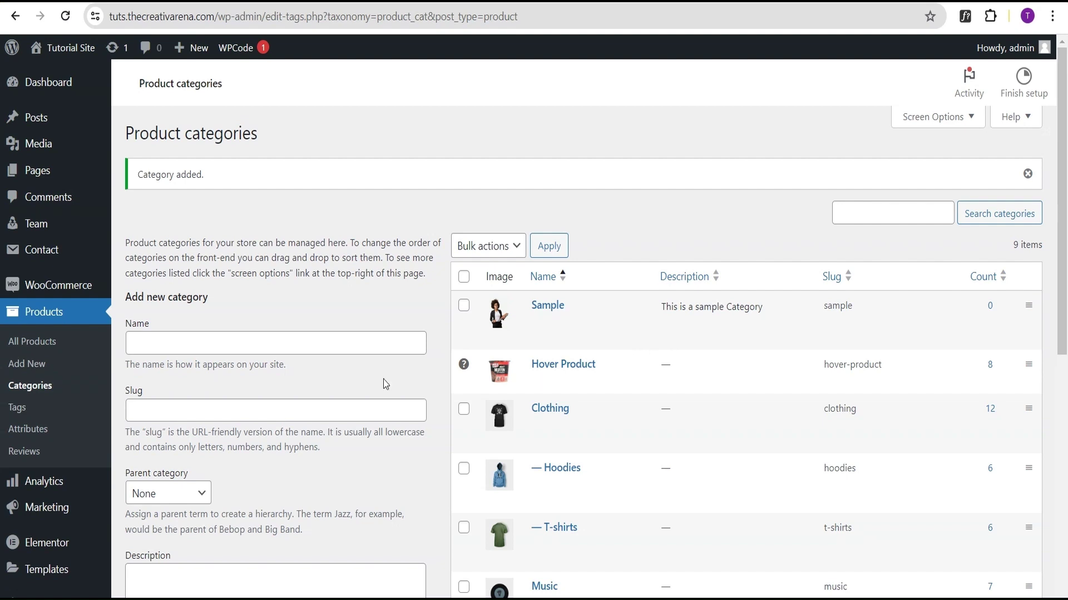
pyautogui.scroll(-2, 272, 467)
pyautogui.scroll(-2, 277, 467)
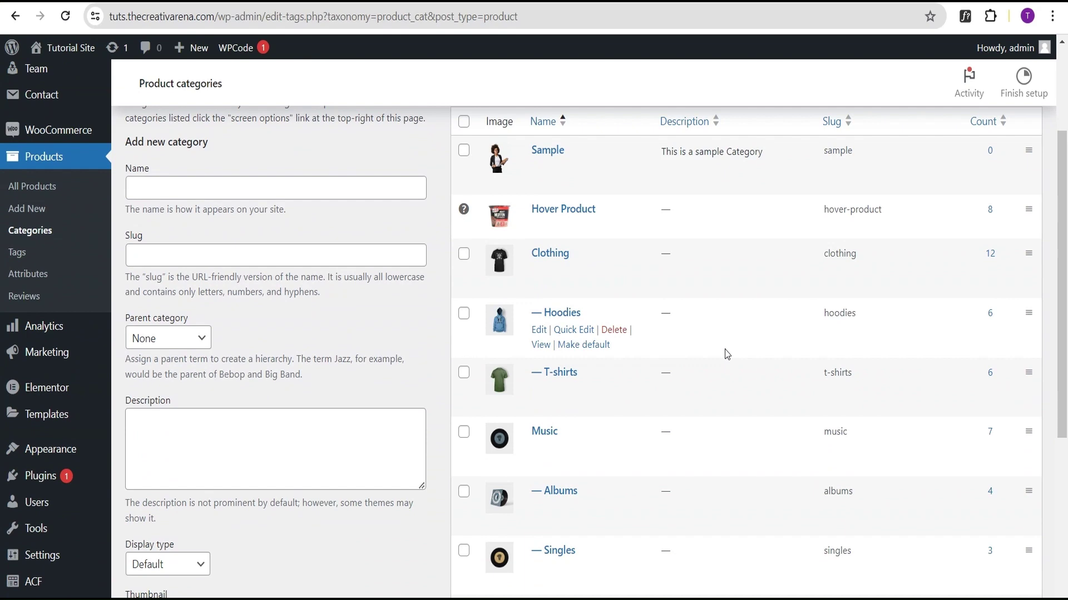
pyautogui.scroll(4, 222, 345)
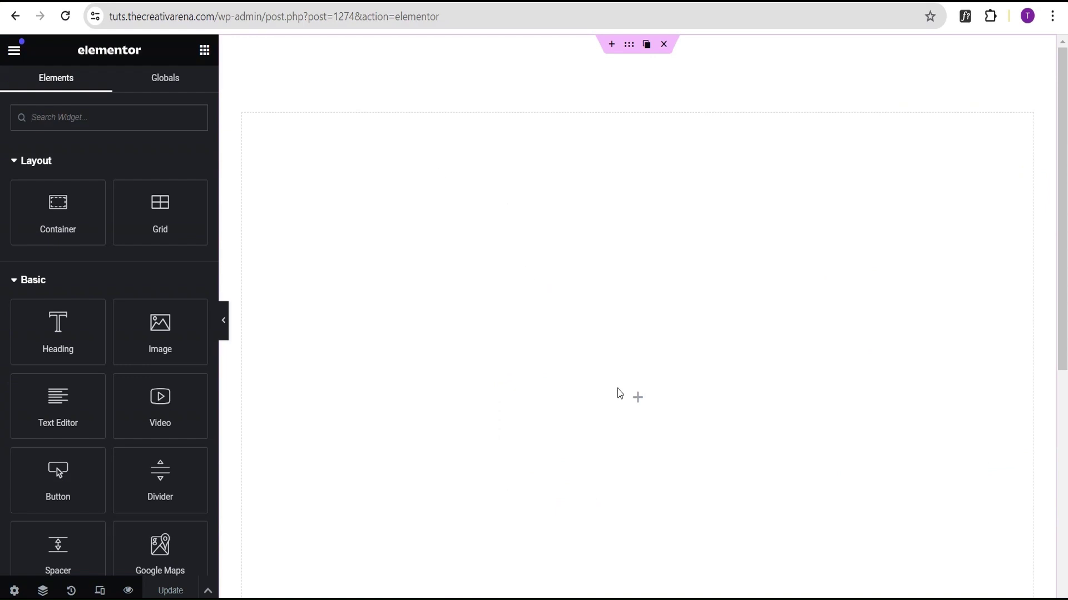
# In the Elementor editor, place a Loop Grid widget in the empty container and set its template type to Product Taxonomy
pyautogui.write('loop')
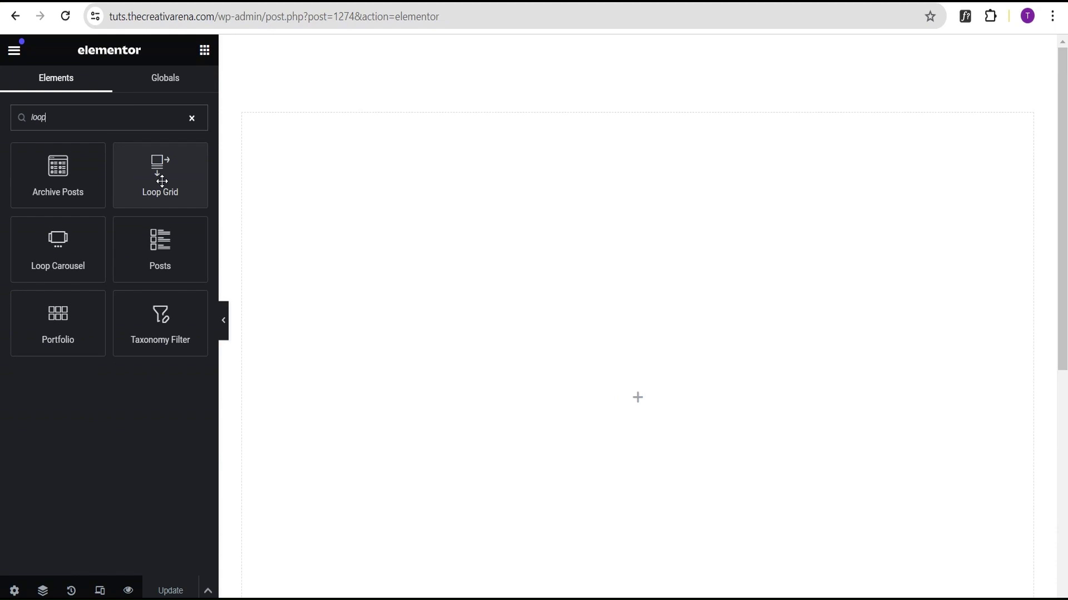
pyautogui.moveTo(162, 181); pyautogui.dragTo(634, 323)
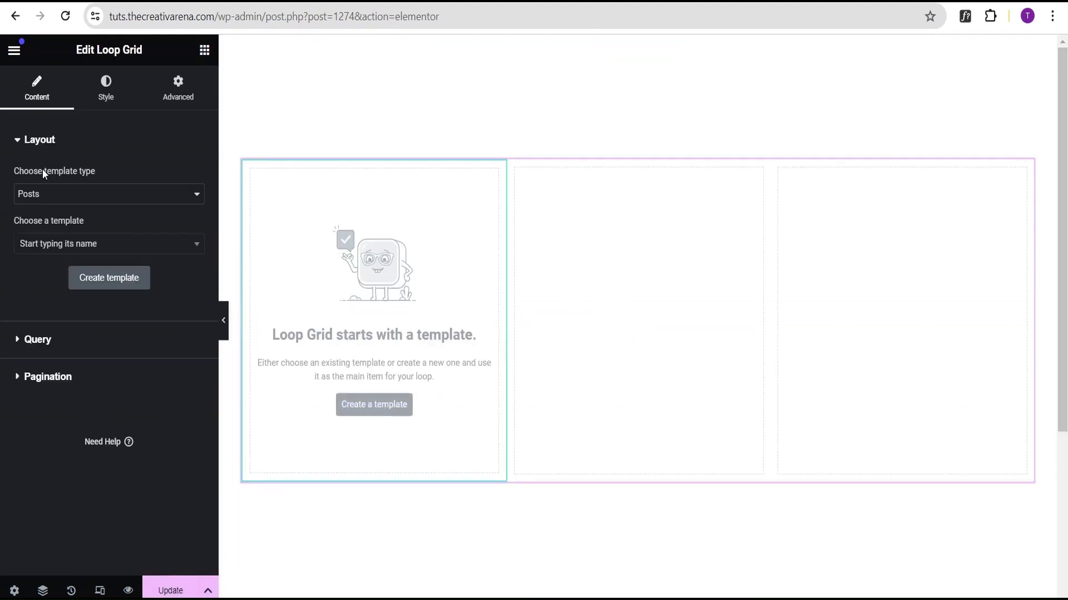
pyautogui.click(49, 193)
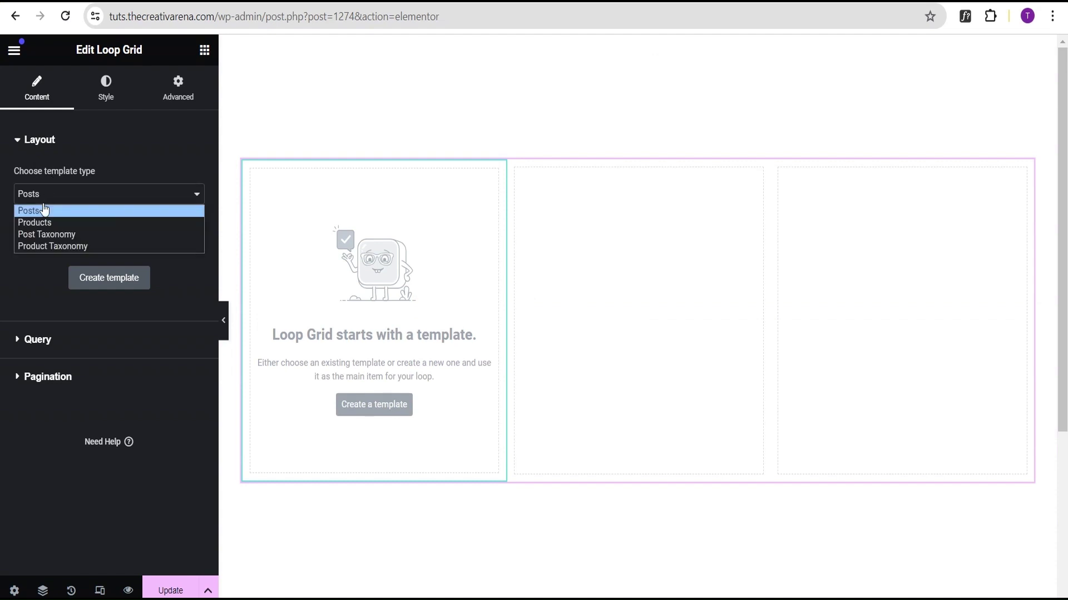
pyautogui.click(53, 246)
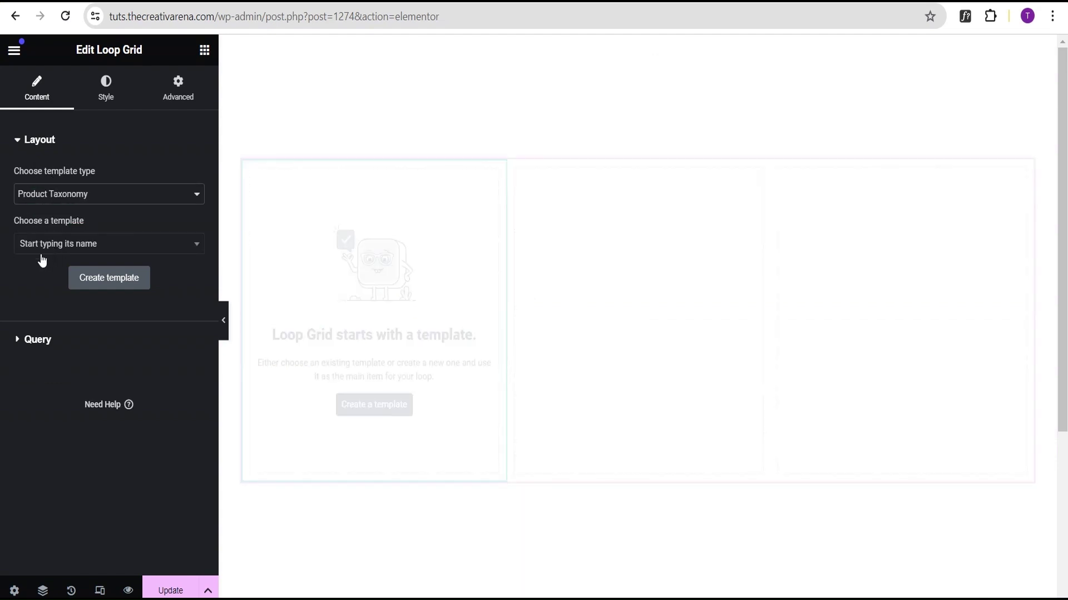
pyautogui.click(35, 200)
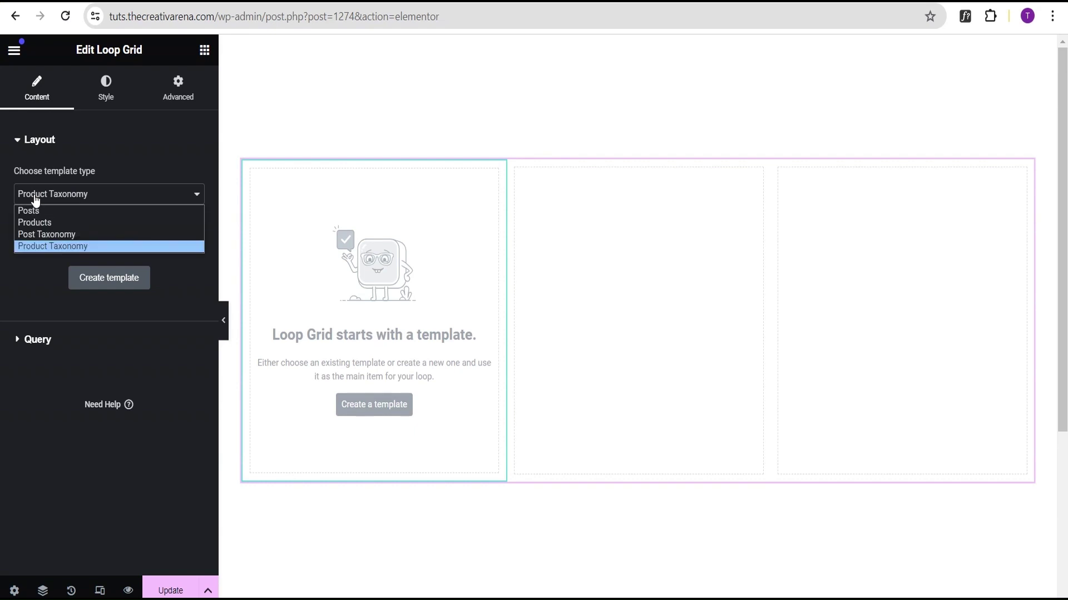
pyautogui.click(41, 248)
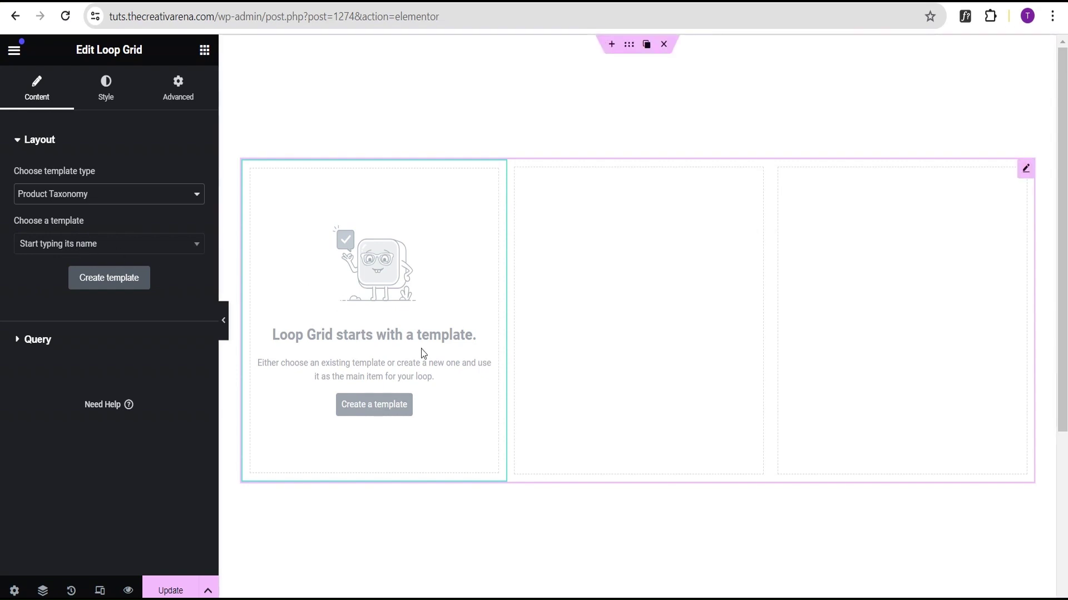
# Create a new template for the Loop Grid and save the pending page changes
pyautogui.click(60, 249)
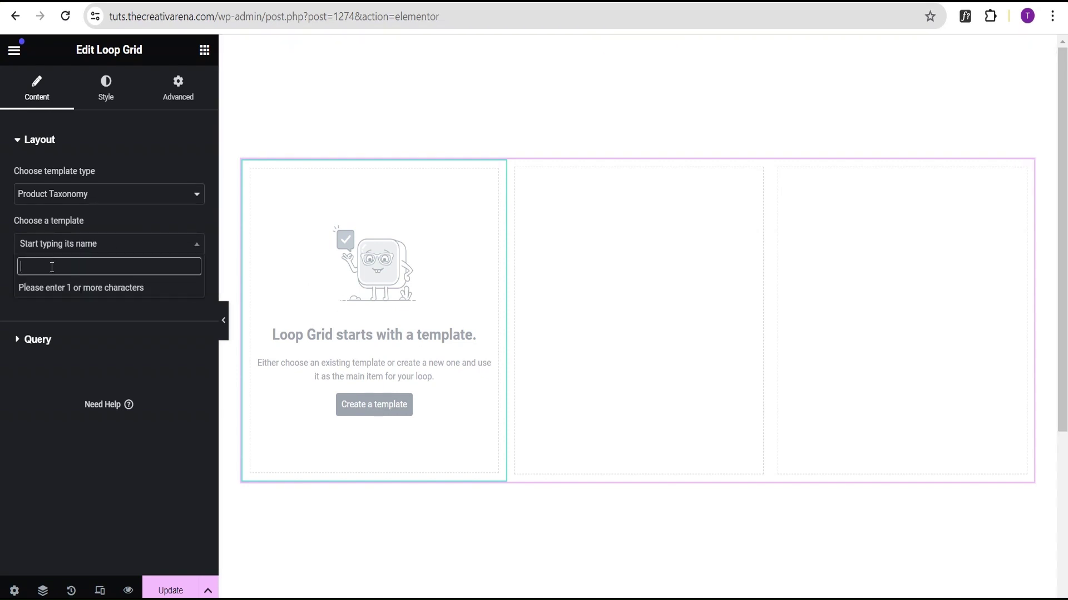
pyautogui.click(31, 309)
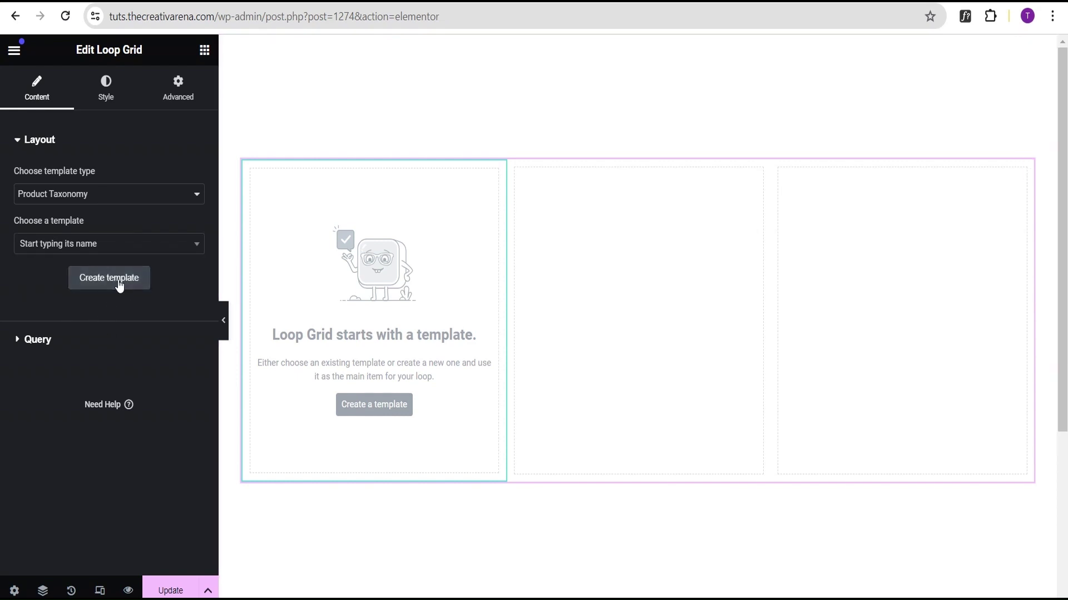
pyautogui.click(376, 409)
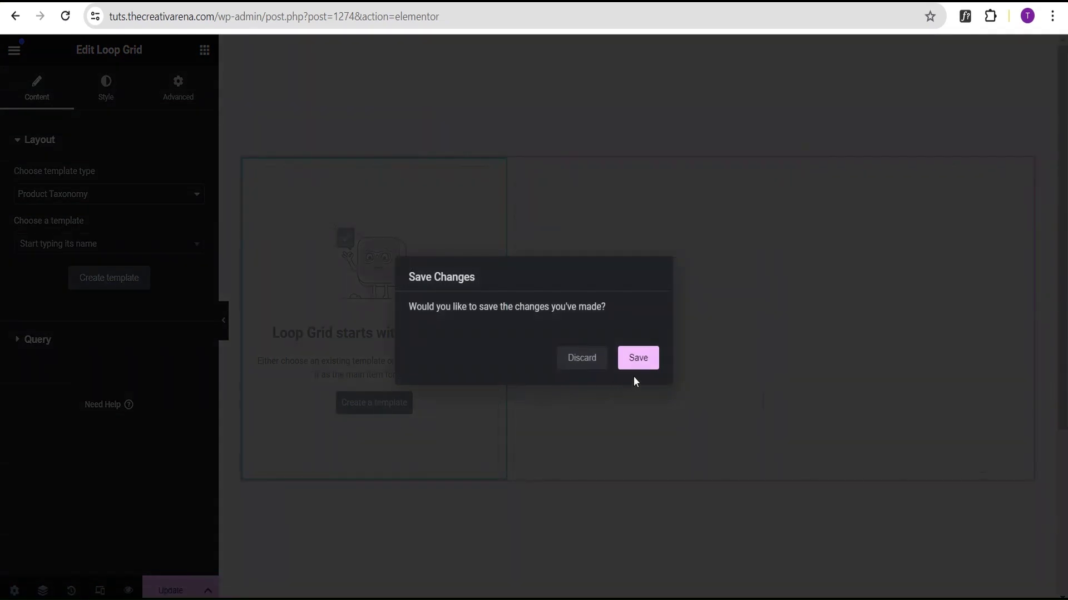
pyautogui.click(645, 361)
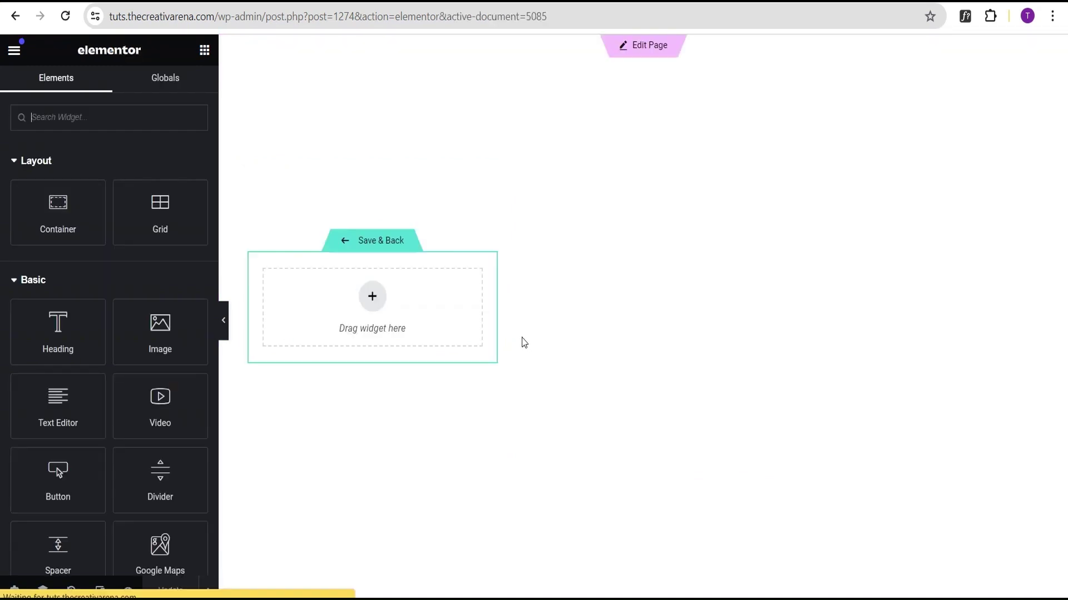
# Add a single-column Flexbox container to the loop template and place an Image widget inside it
pyautogui.click(372, 295)
pyautogui.click(378, 305)
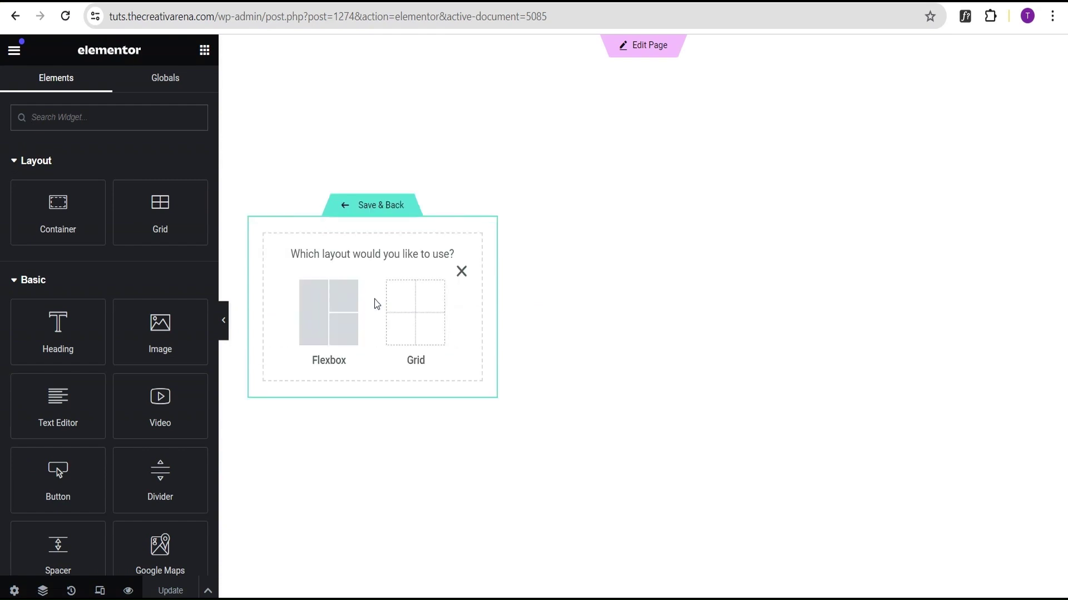
pyautogui.click(328, 312)
pyautogui.click(296, 240)
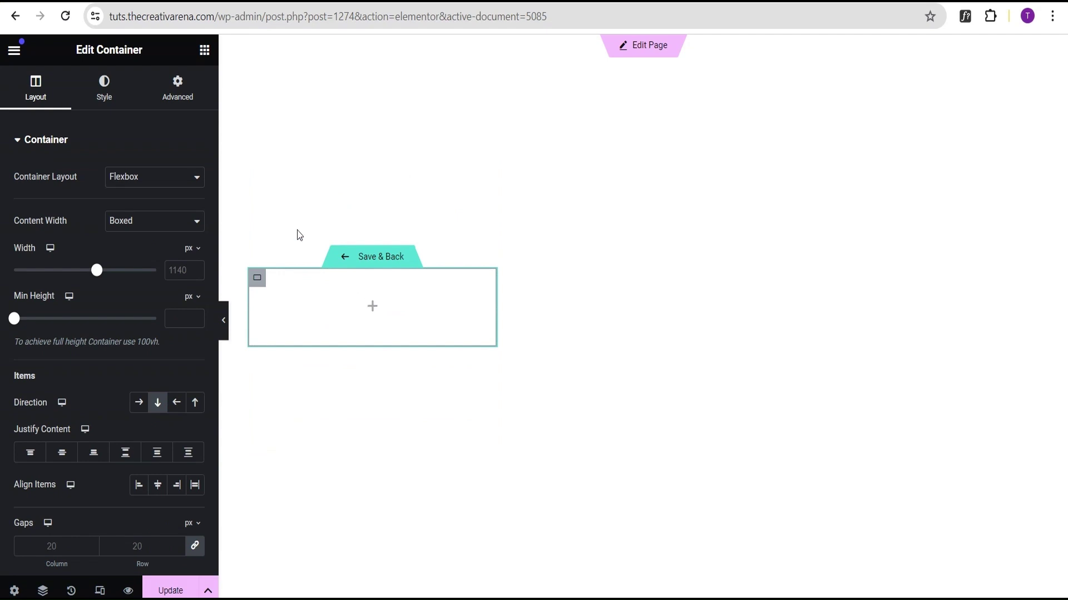
pyautogui.click(204, 50)
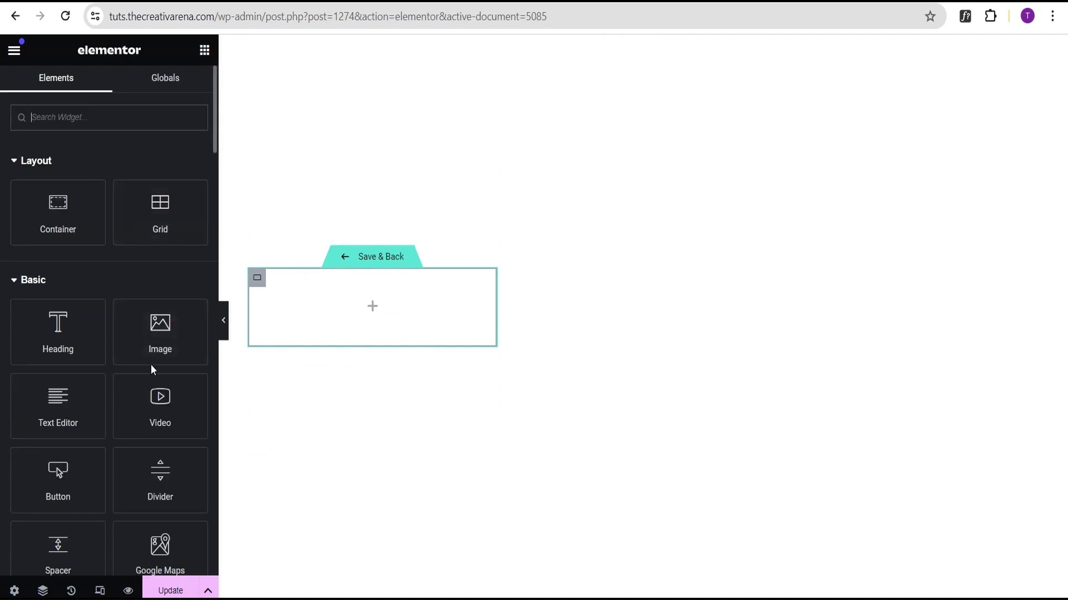
pyautogui.moveTo(160, 341); pyautogui.dragTo(375, 332)
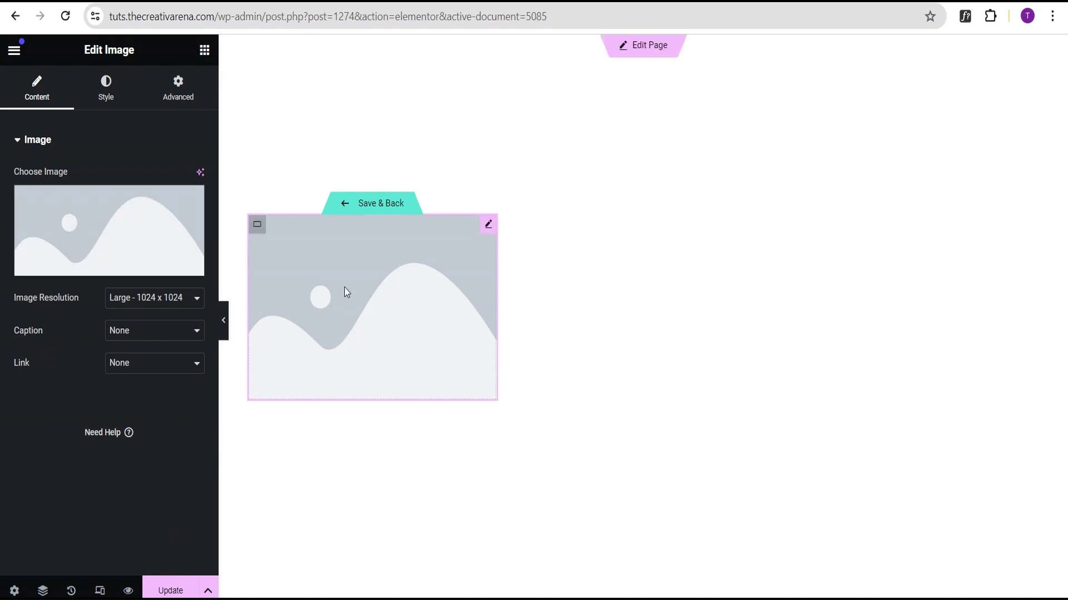
# Set the image's width to 200 px and height to 200 px, with Object Fit set to Cover
pyautogui.click(106, 94)
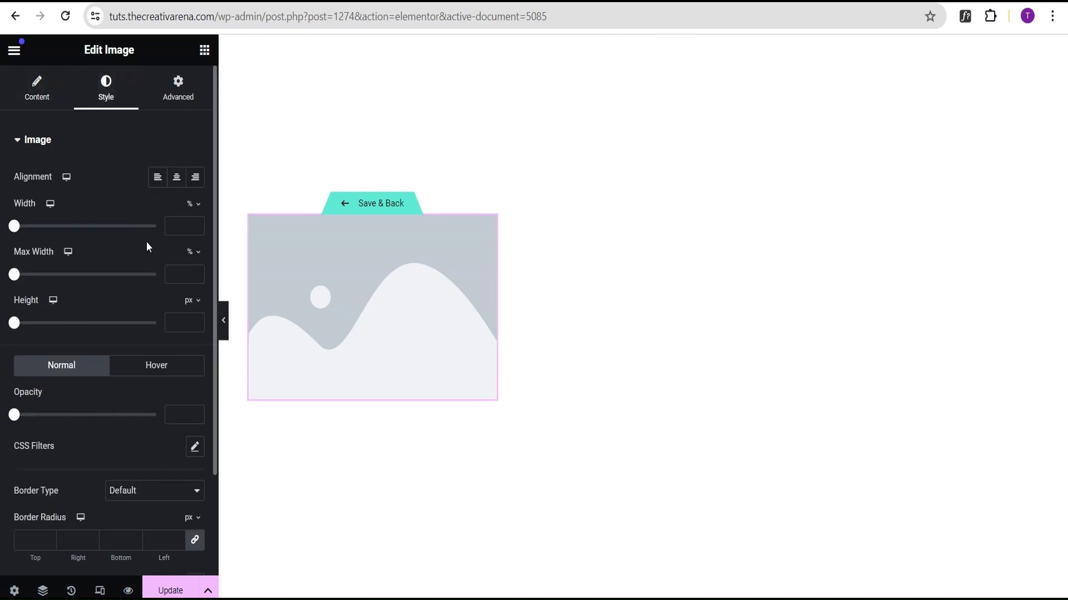
pyautogui.click(191, 205)
pyautogui.click(192, 220)
pyautogui.write('200')
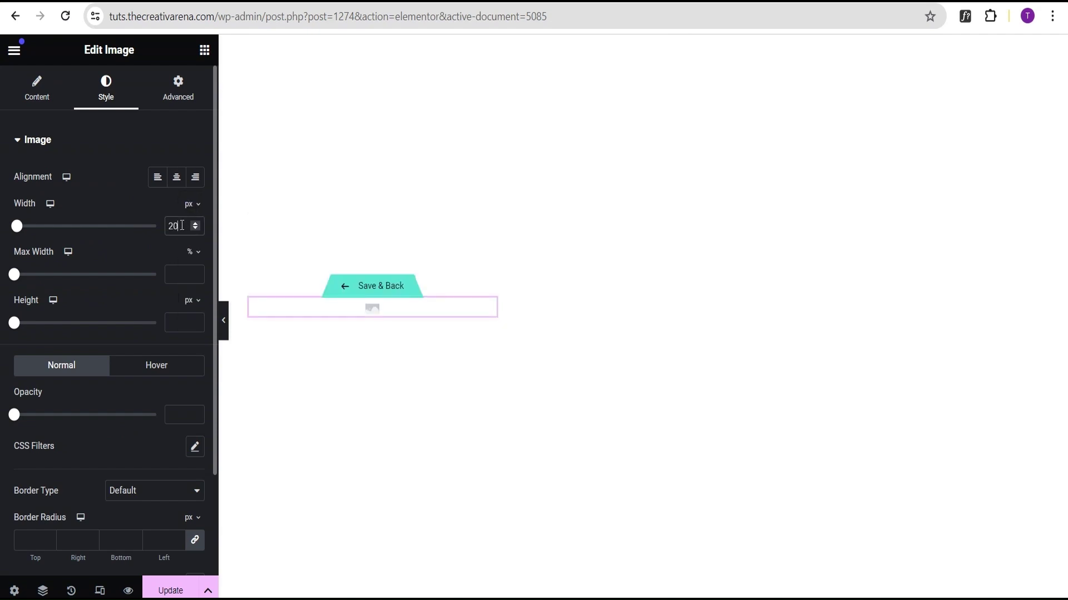
pyautogui.click(171, 325)
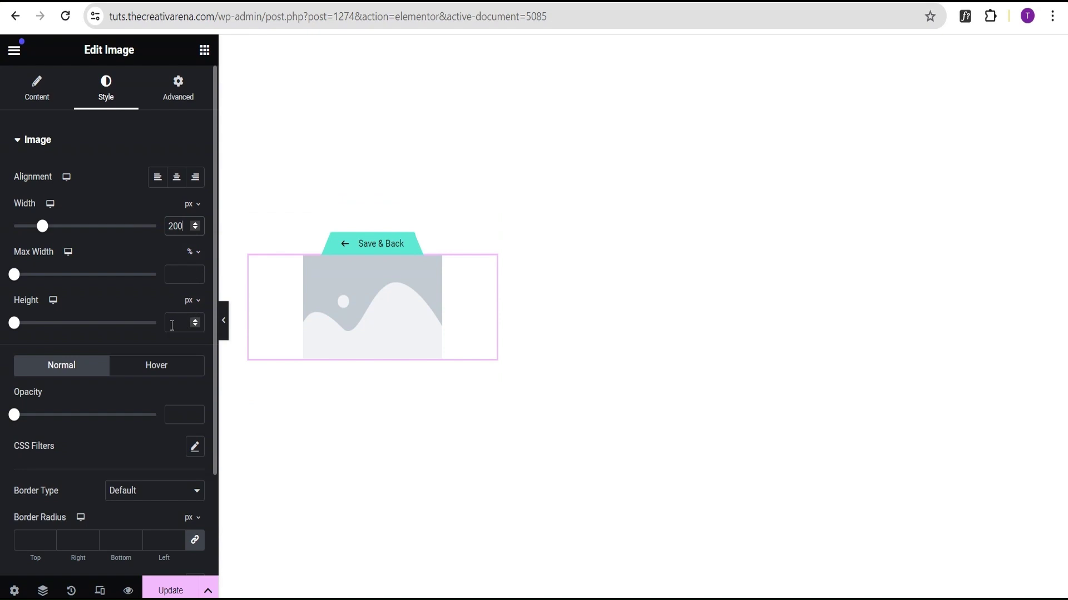
pyautogui.write('200')
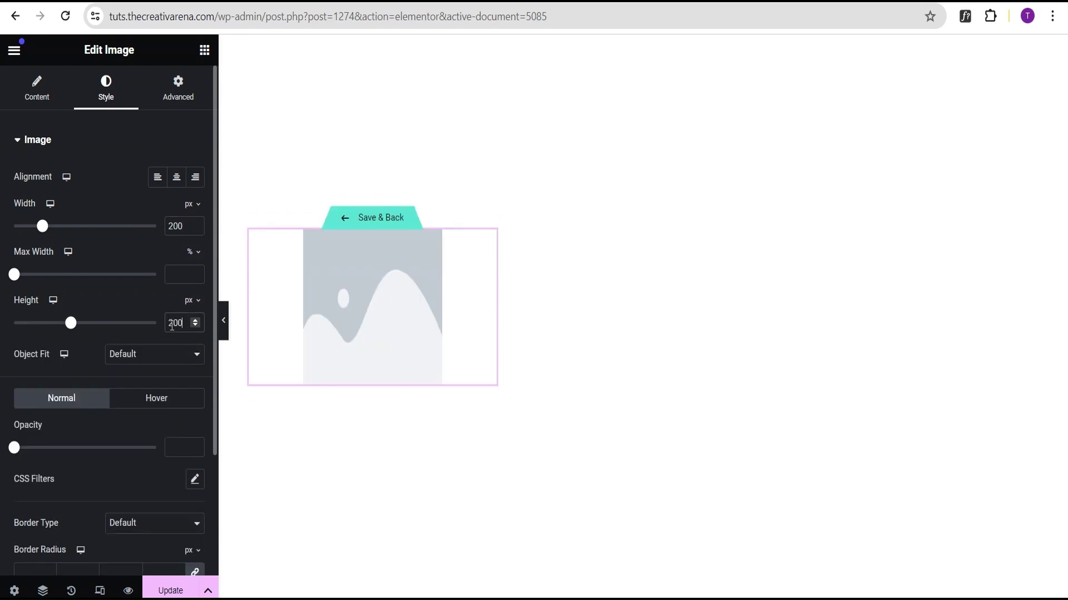
pyautogui.click(160, 357)
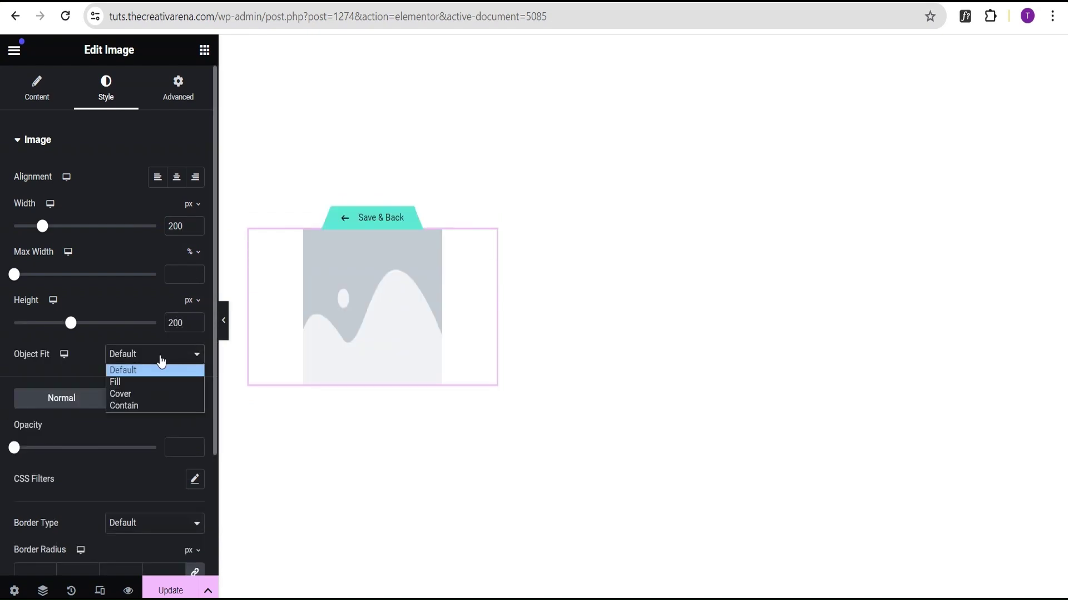
pyautogui.click(155, 395)
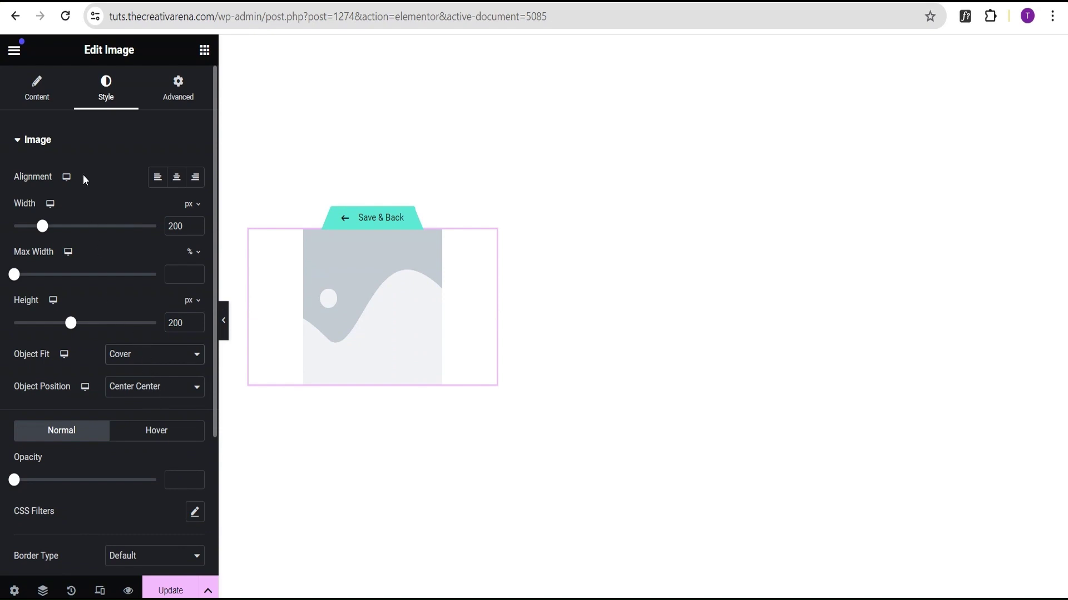
# Use the WooCommerce Category Image dynamic tag as the image's source
pyautogui.click(31, 91)
pyautogui.moveTo(69, 217)
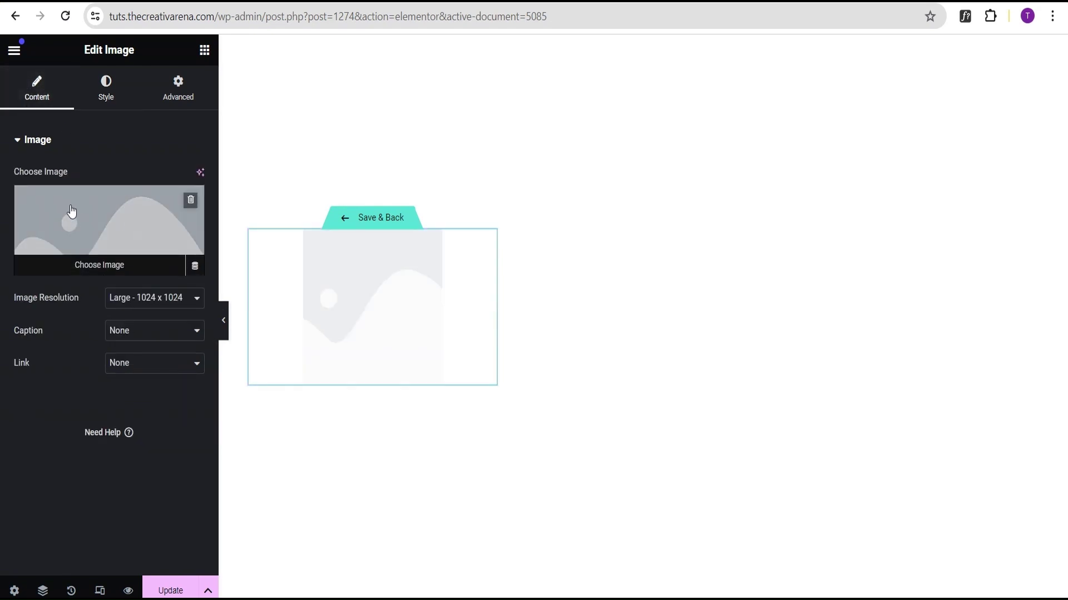
pyautogui.click(195, 267)
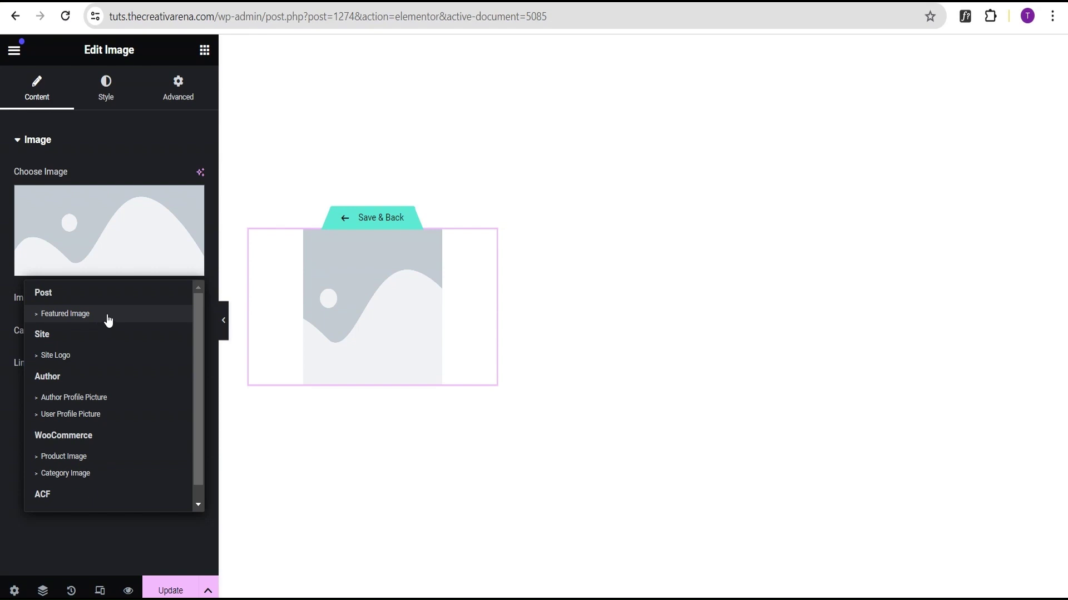
pyautogui.click(79, 475)
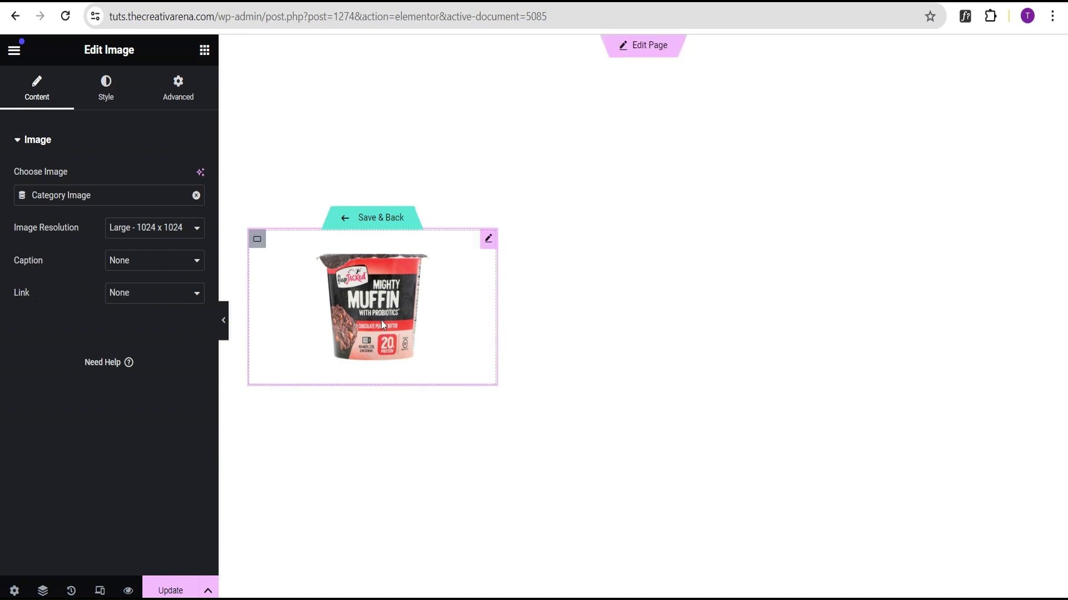
# Link the category image to a Custom URL supplied by the Archive URL dynamic tag
pyautogui.click(145, 298)
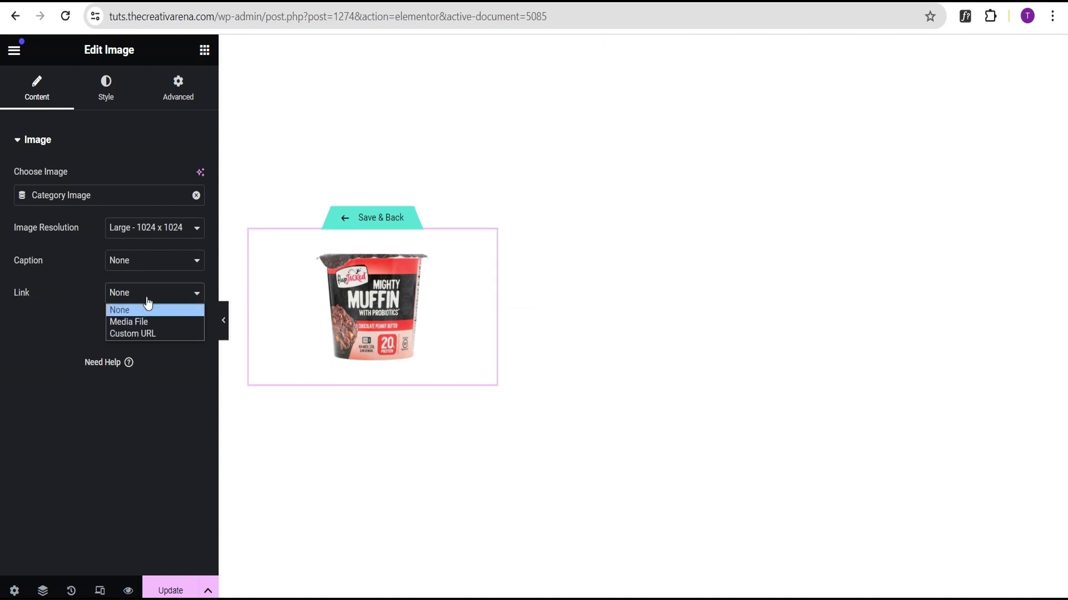
pyautogui.click(140, 334)
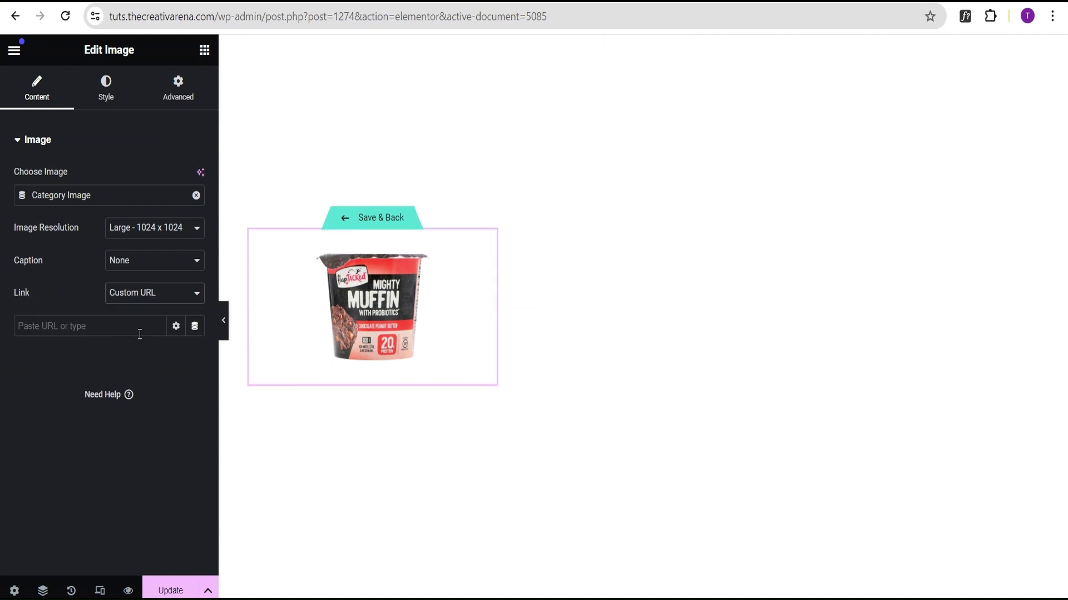
pyautogui.click(196, 328)
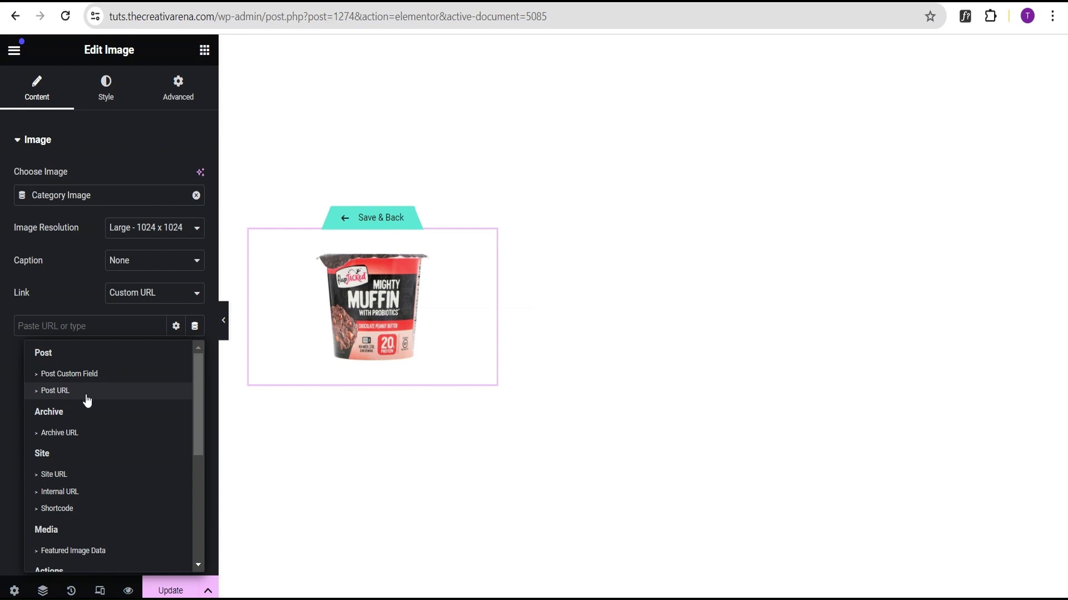
pyautogui.click(75, 436)
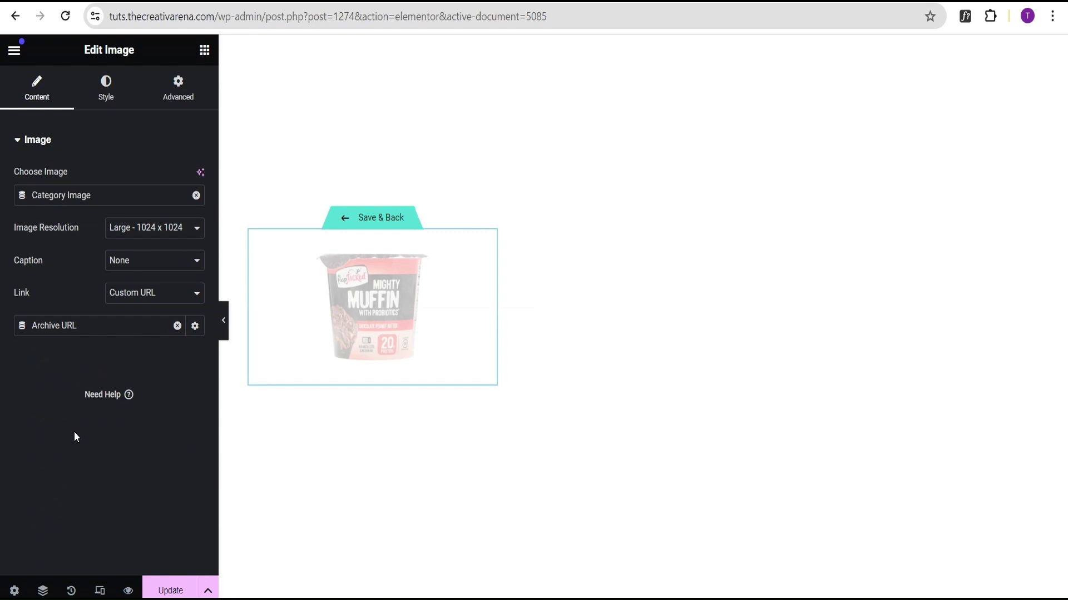
# Add a Heading widget below the category image and center its text
pyautogui.click(204, 53)
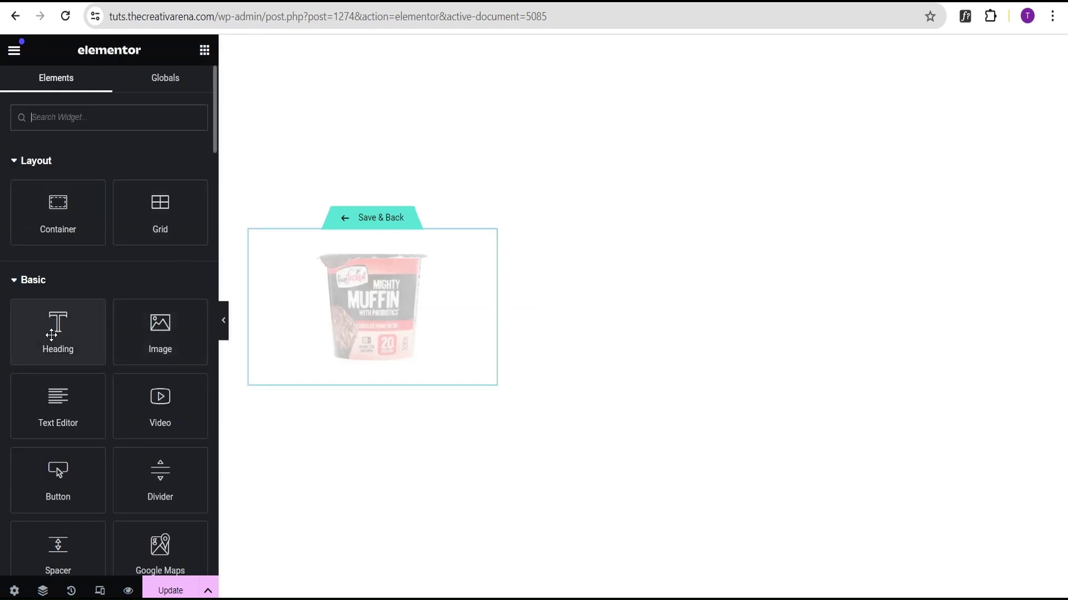
pyautogui.moveTo(51, 337); pyautogui.dragTo(373, 357)
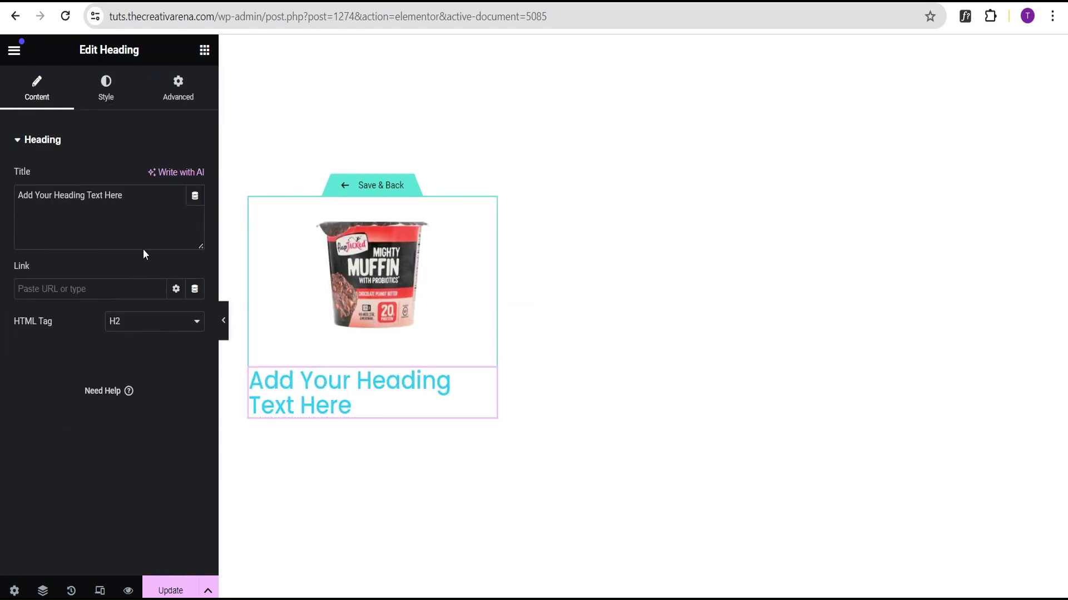
pyautogui.click(108, 96)
pyautogui.click(158, 176)
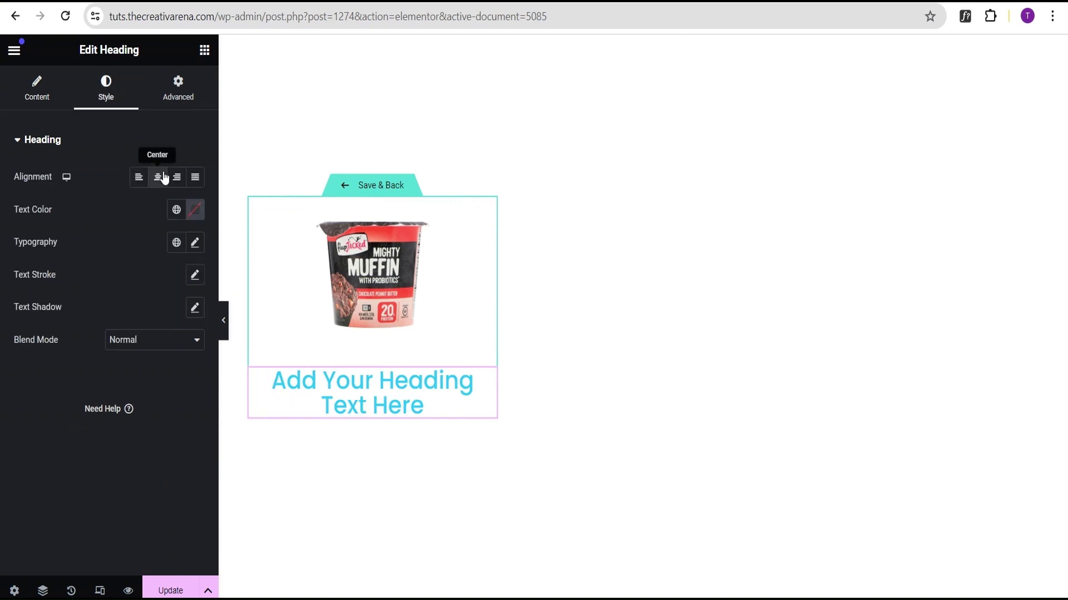
# Use the Archive Title dynamic tag as the heading's title and turn off Include Context
pyautogui.click(33, 96)
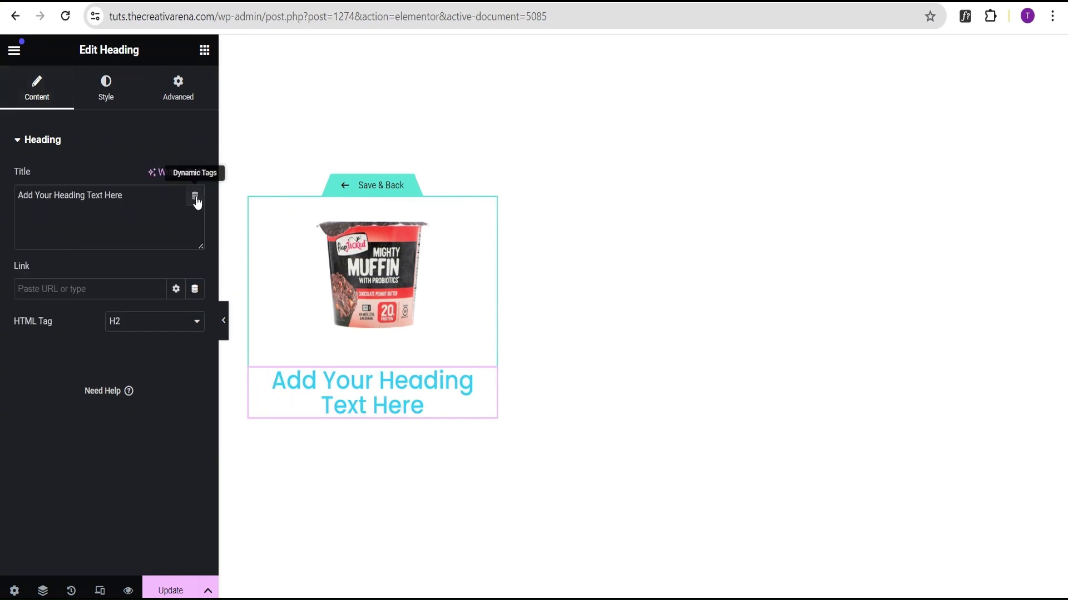
pyautogui.click(195, 197)
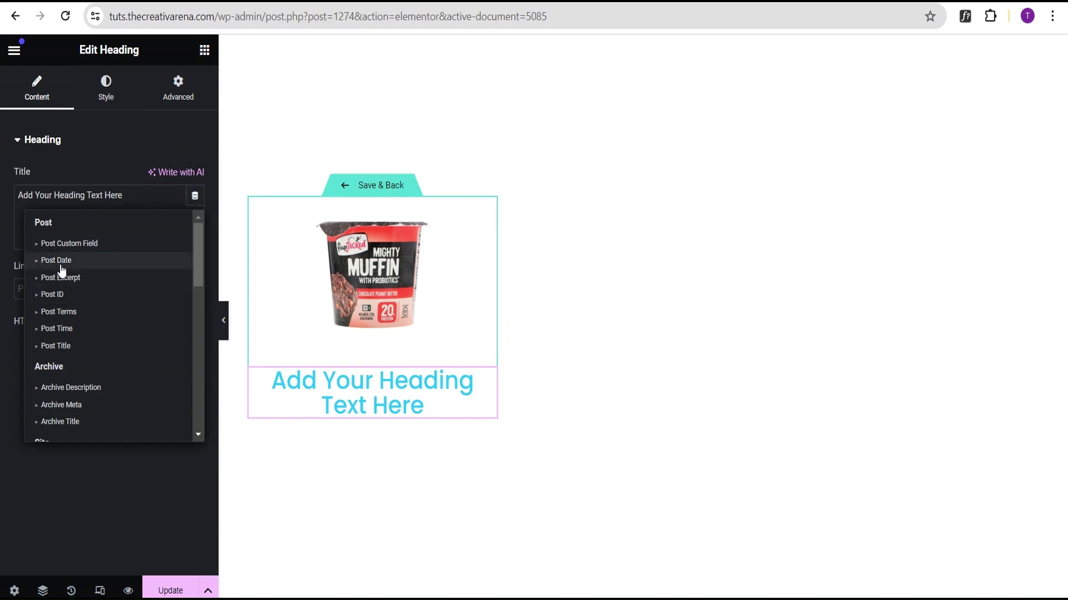
pyautogui.click(61, 422)
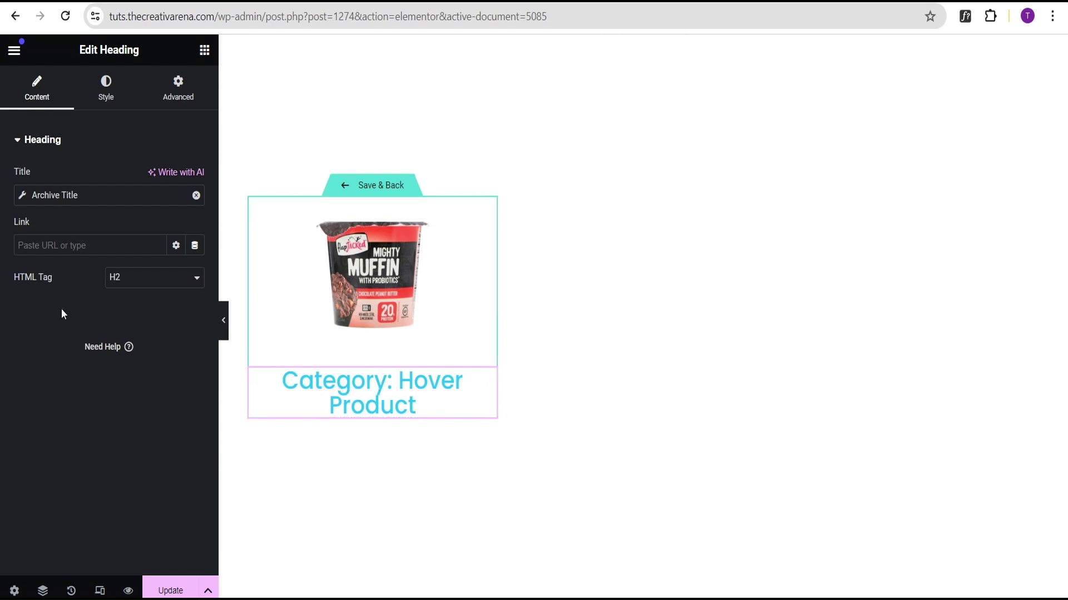
pyautogui.click(24, 195)
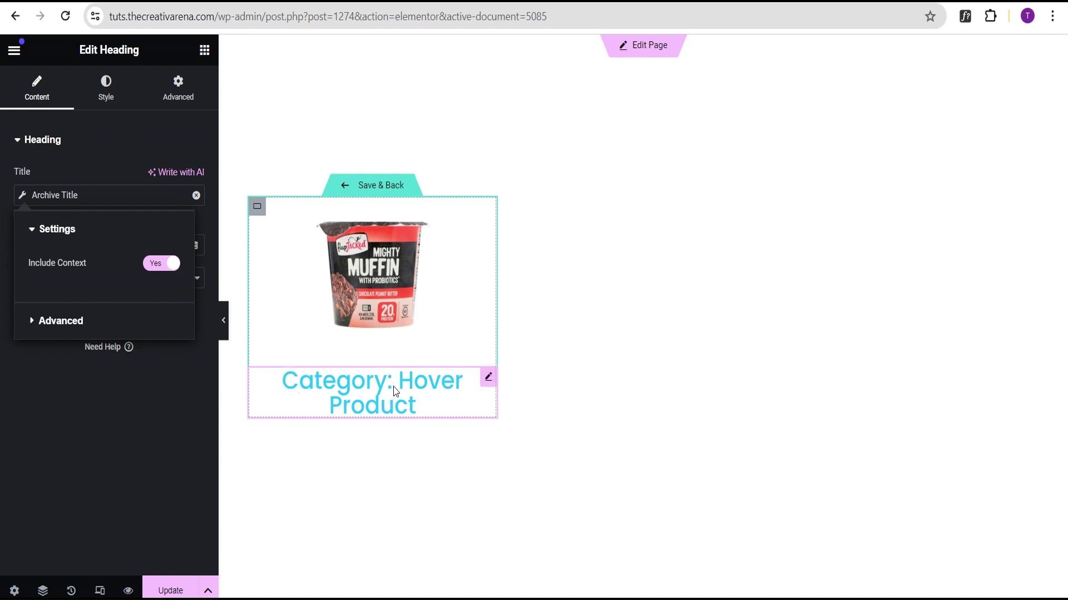
pyautogui.click(156, 268)
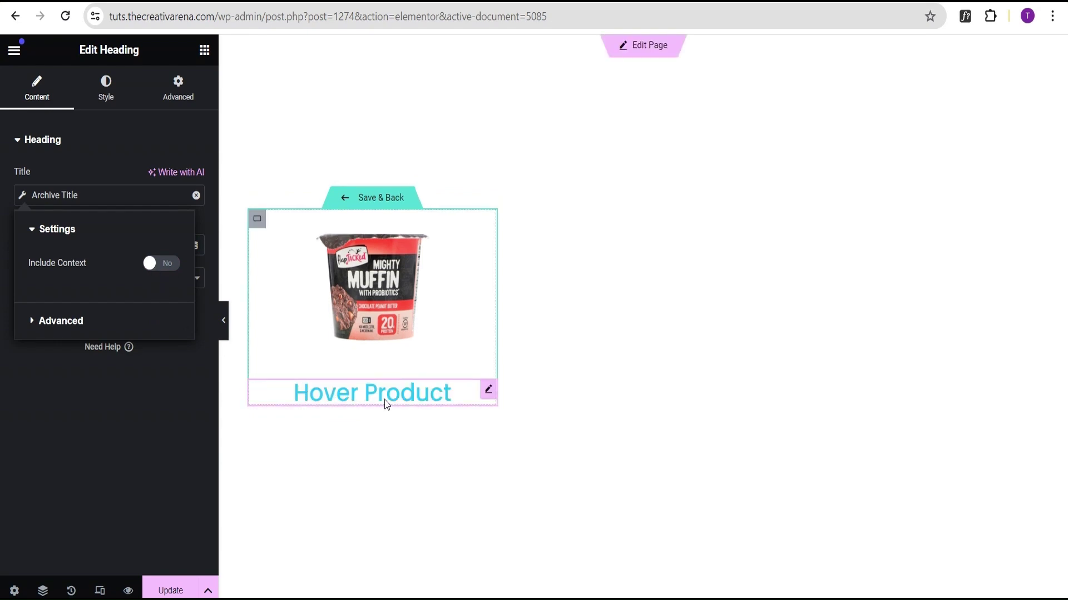
pyautogui.click(61, 322)
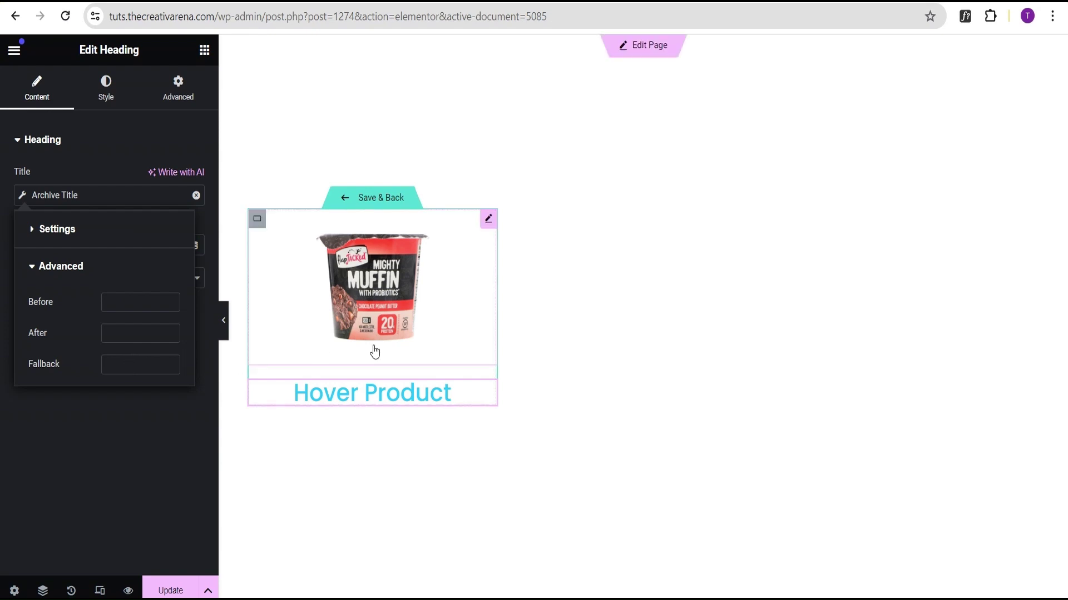
pyautogui.click(45, 268)
# Set the heading's text color to black
pyautogui.click(109, 100)
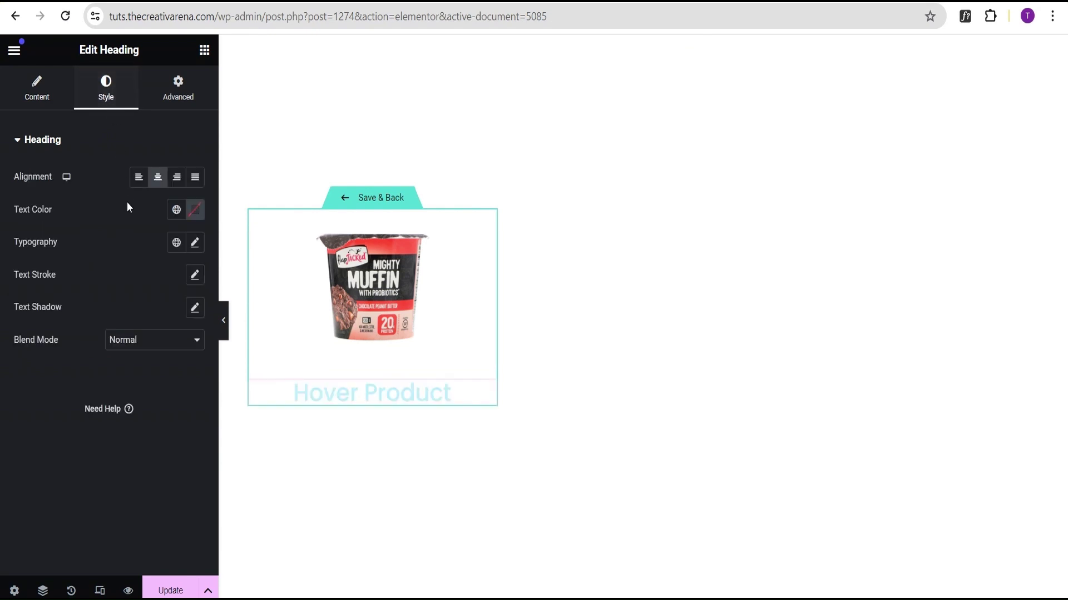
pyautogui.click(194, 210)
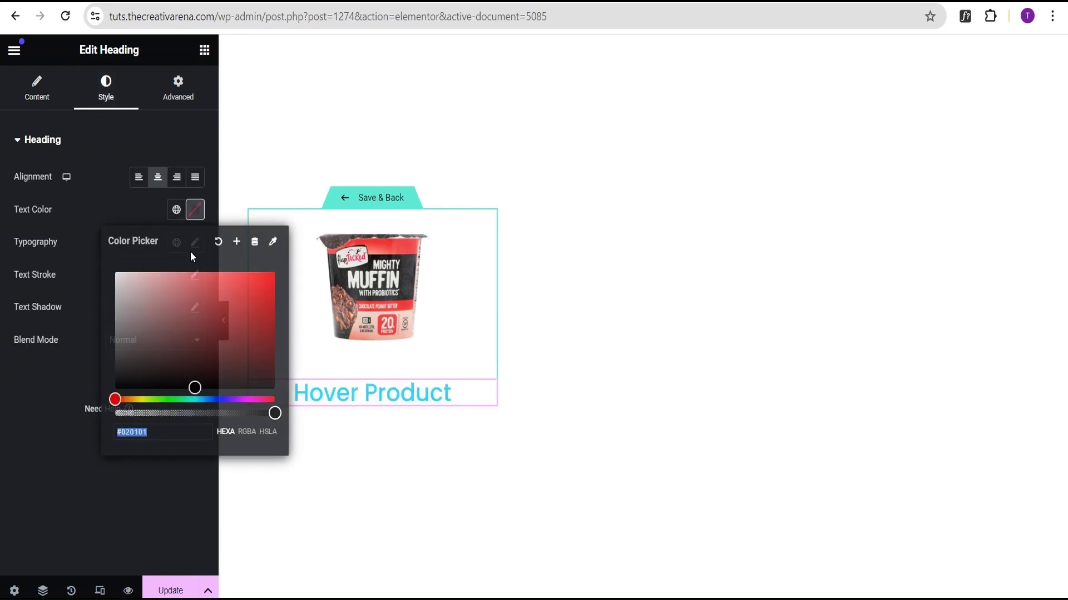
pyautogui.click(194, 391)
pyautogui.click(93, 201)
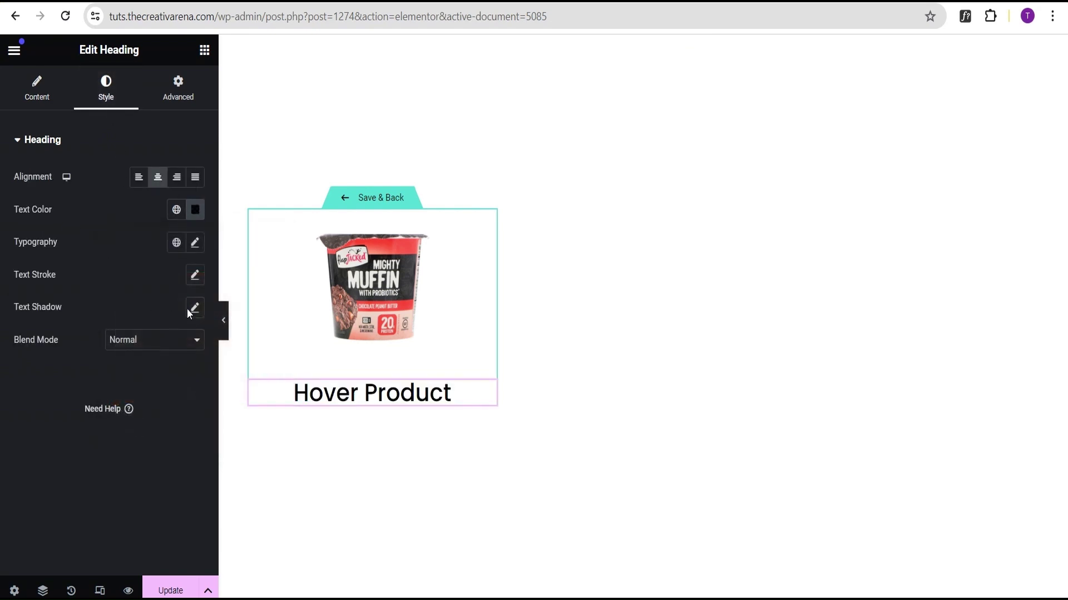
# Set the heading's font size to 20 px and its weight to 600 (Semi Bold)
pyautogui.click(195, 243)
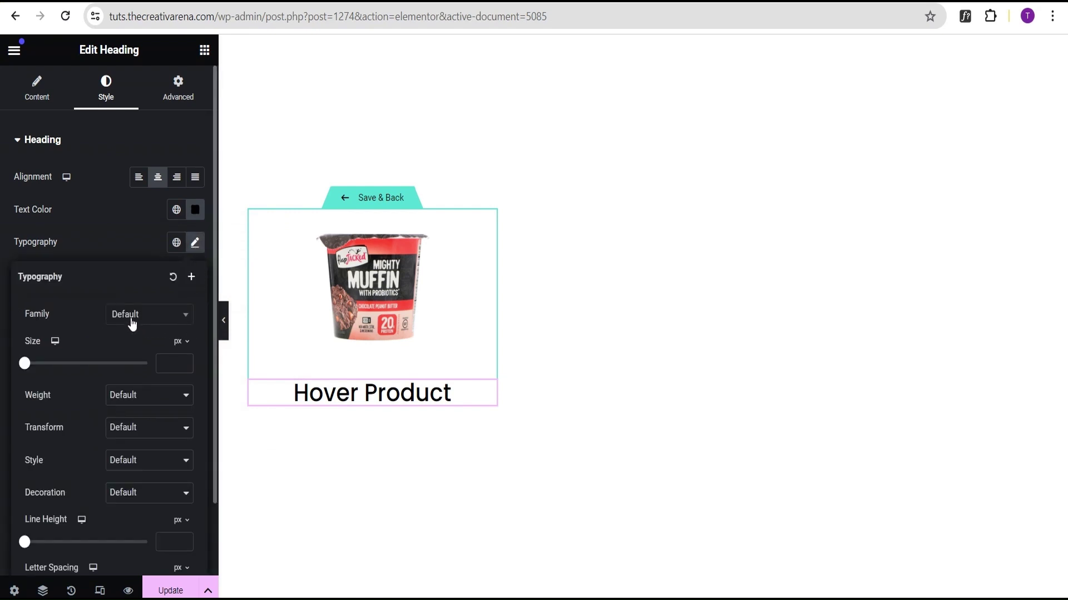
pyautogui.moveTo(21, 365); pyautogui.dragTo(38, 363)
pyautogui.click(181, 366)
pyautogui.click(181, 366)
pyautogui.click(181, 365)
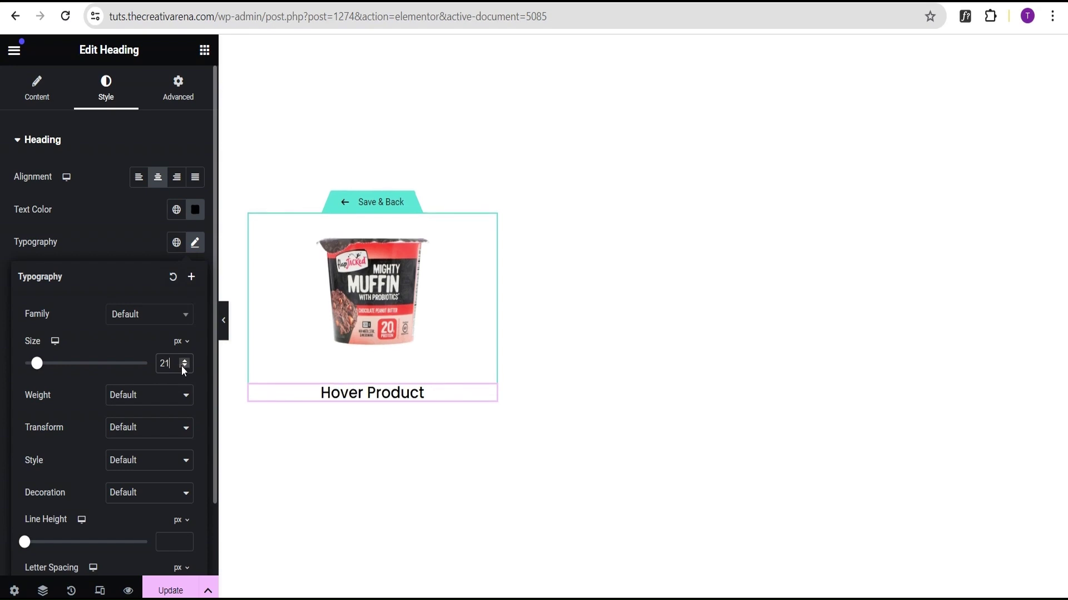
pyautogui.click(182, 366)
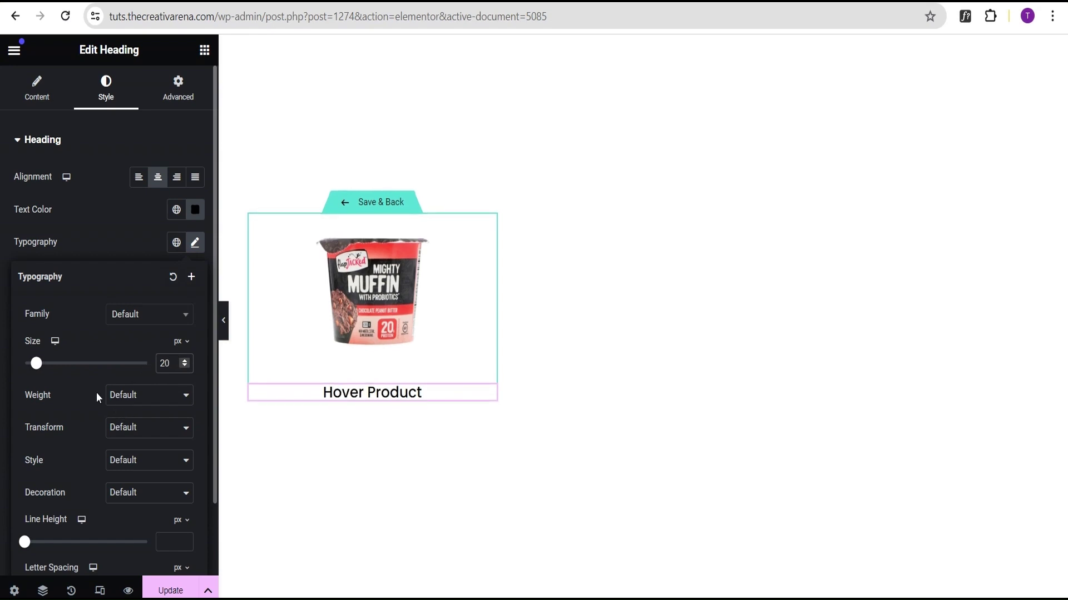
pyautogui.click(128, 396)
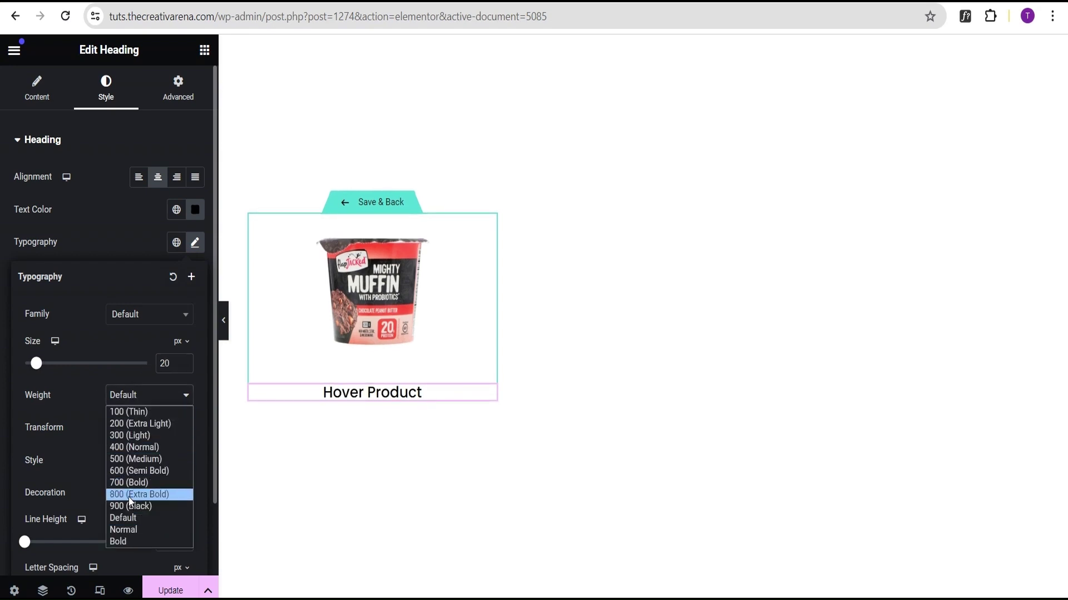
pyautogui.click(131, 472)
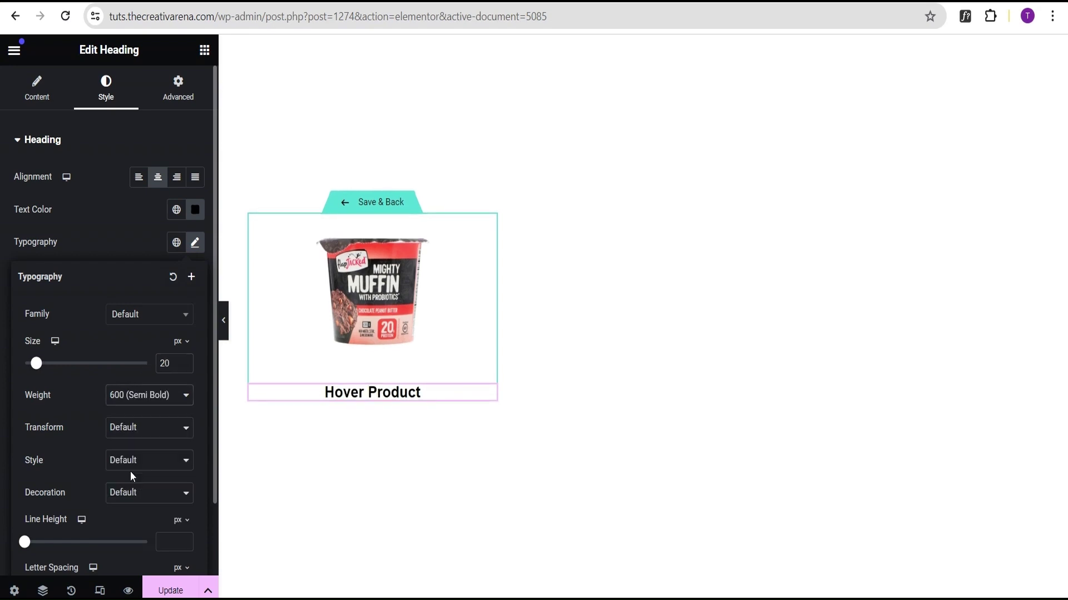
pyautogui.click(113, 222)
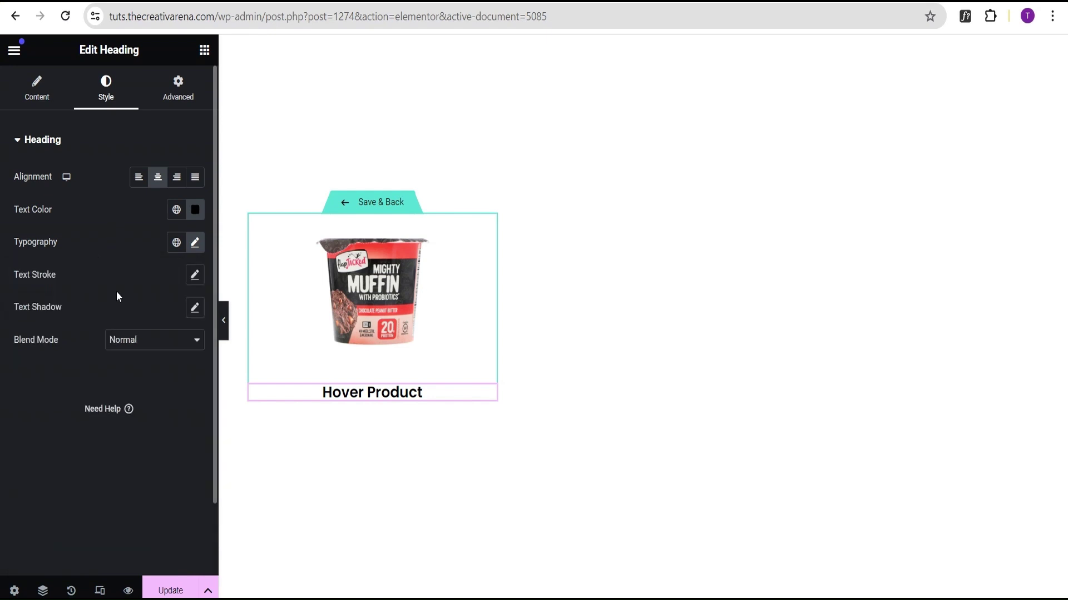
# Link the heading to the Archive URL dynamic tag and preview the loop item without the editing panel
pyautogui.click(22, 94)
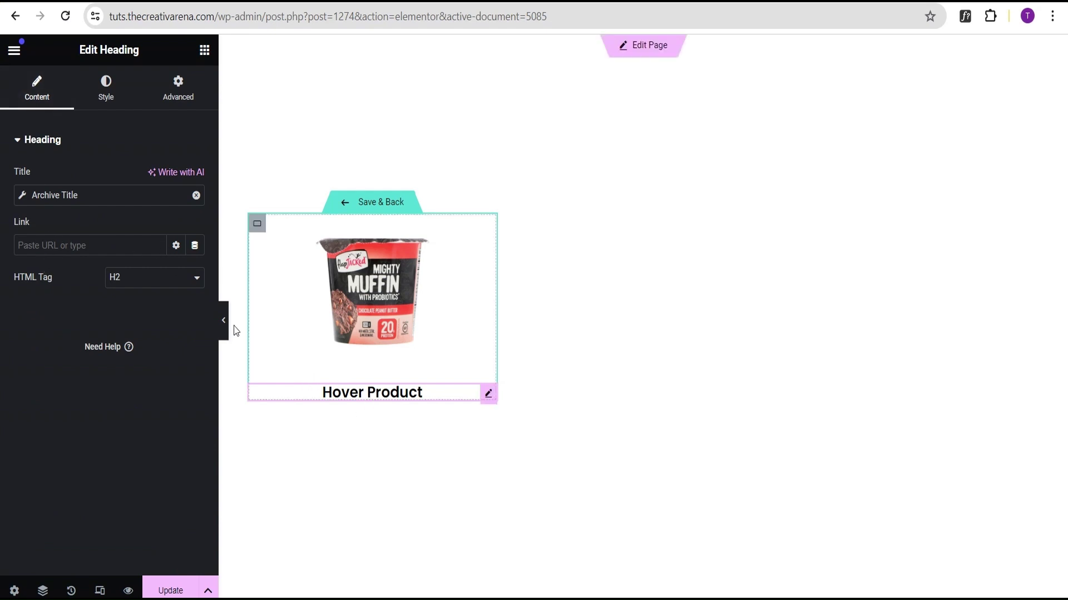
pyautogui.click(196, 247)
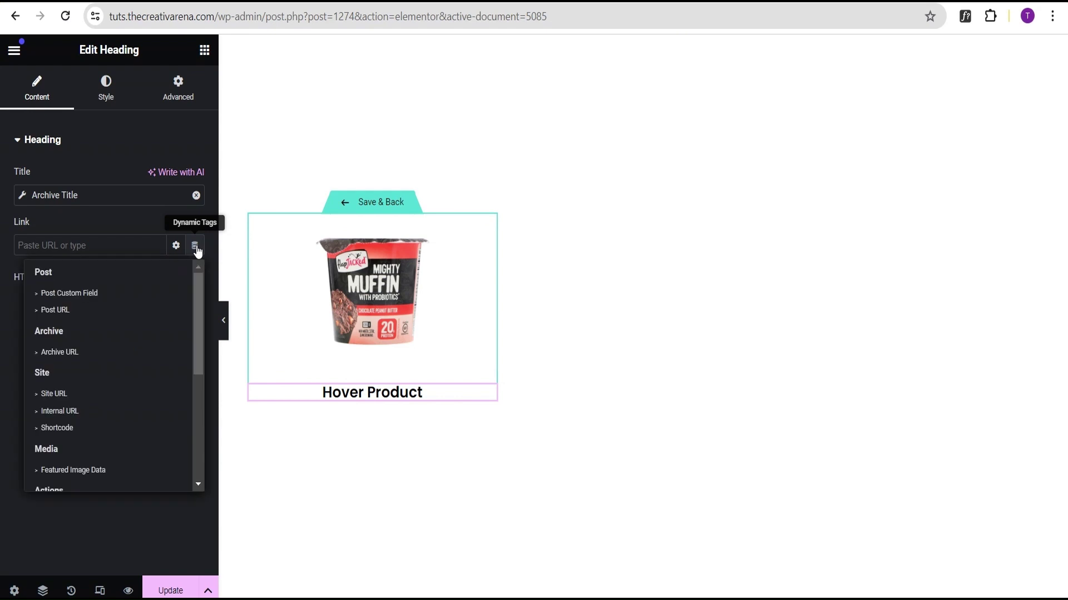
pyautogui.click(58, 352)
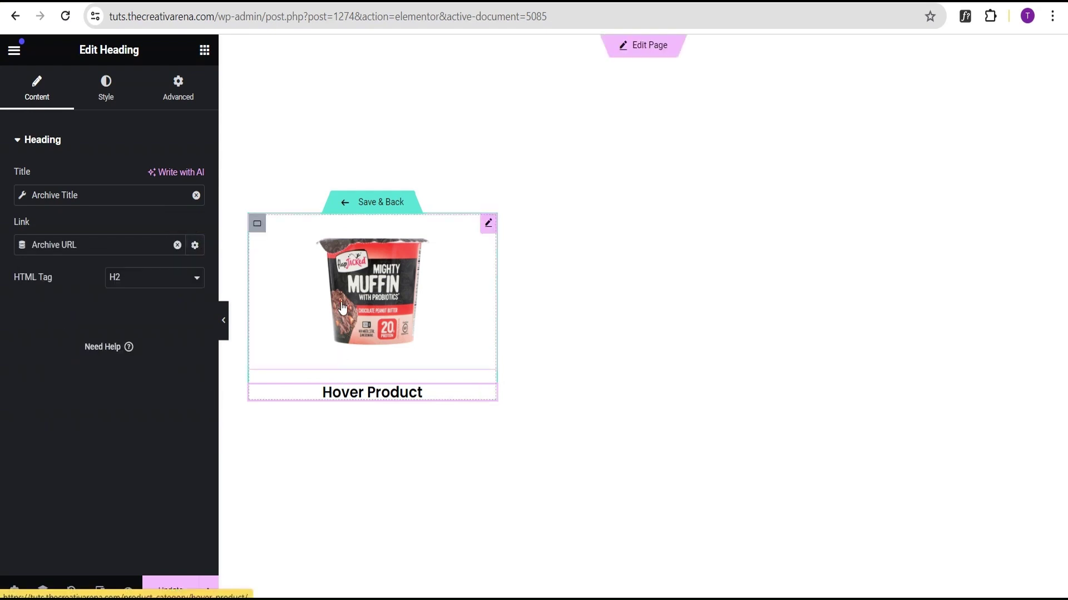
pyautogui.click(224, 320)
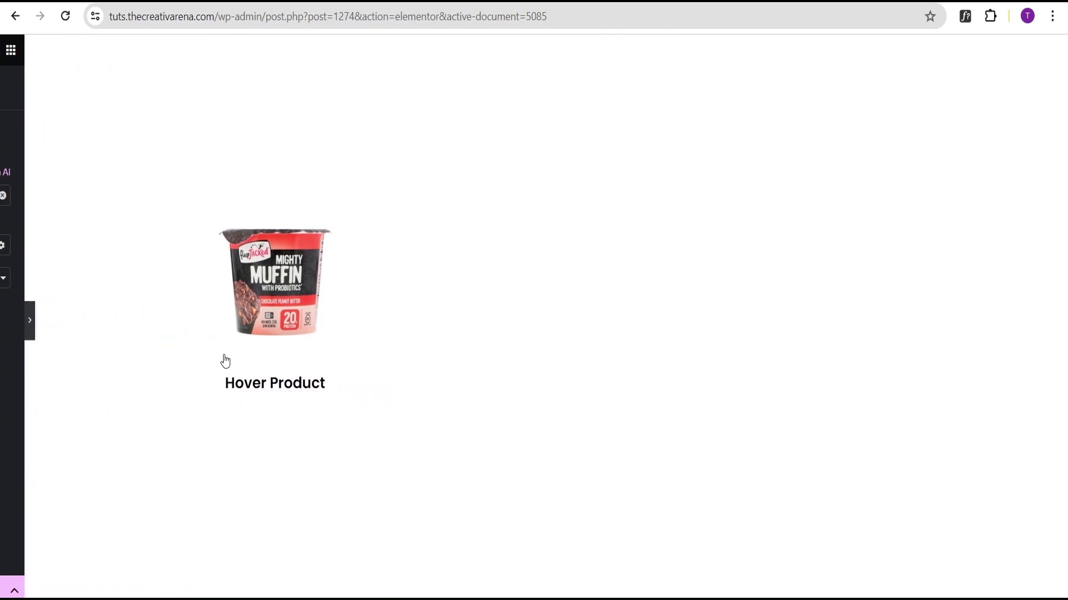
pyautogui.click(5, 320)
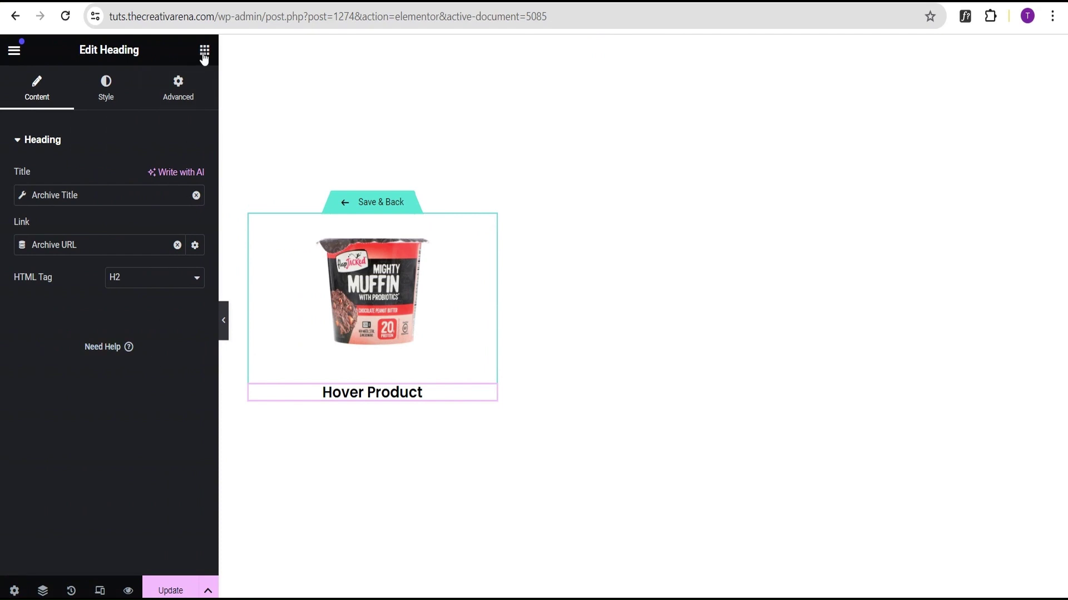
# Save the loop template, return to the page, and preview the category grid at full width
pyautogui.click(169, 590)
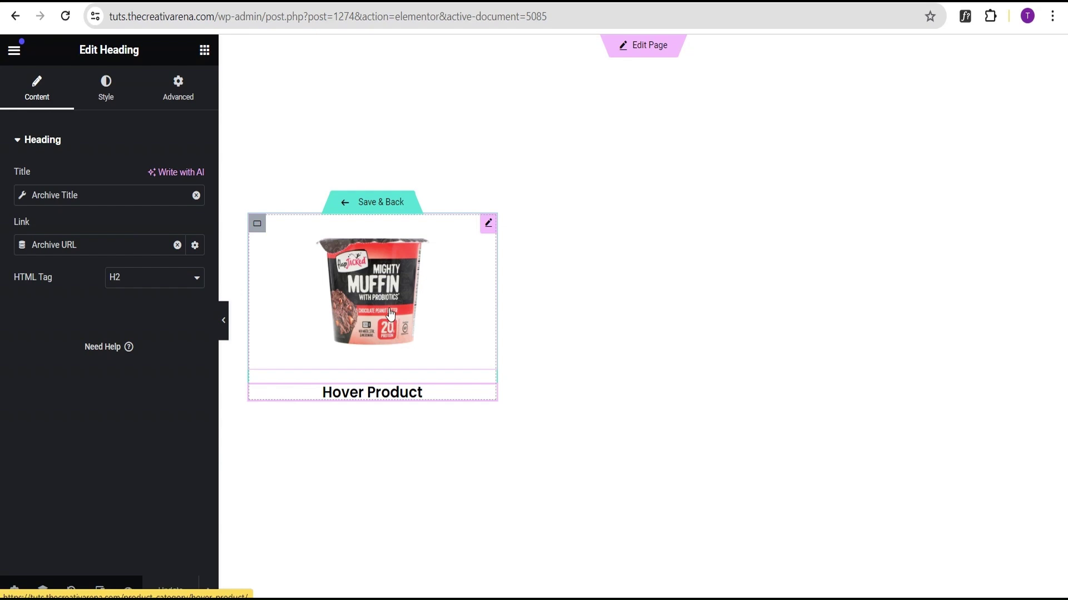
pyautogui.click(367, 205)
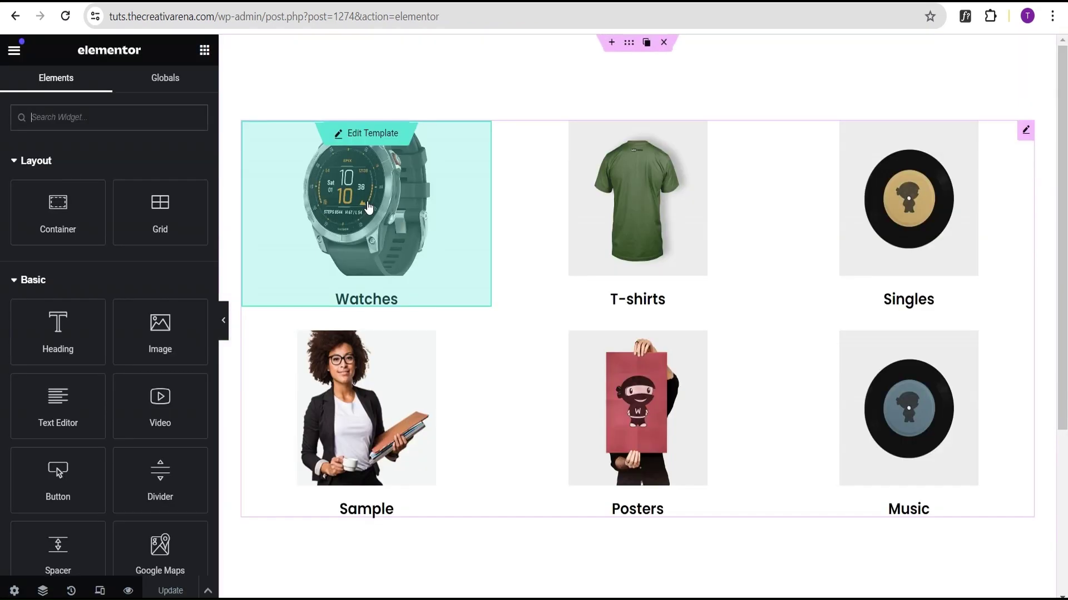
pyautogui.click(223, 321)
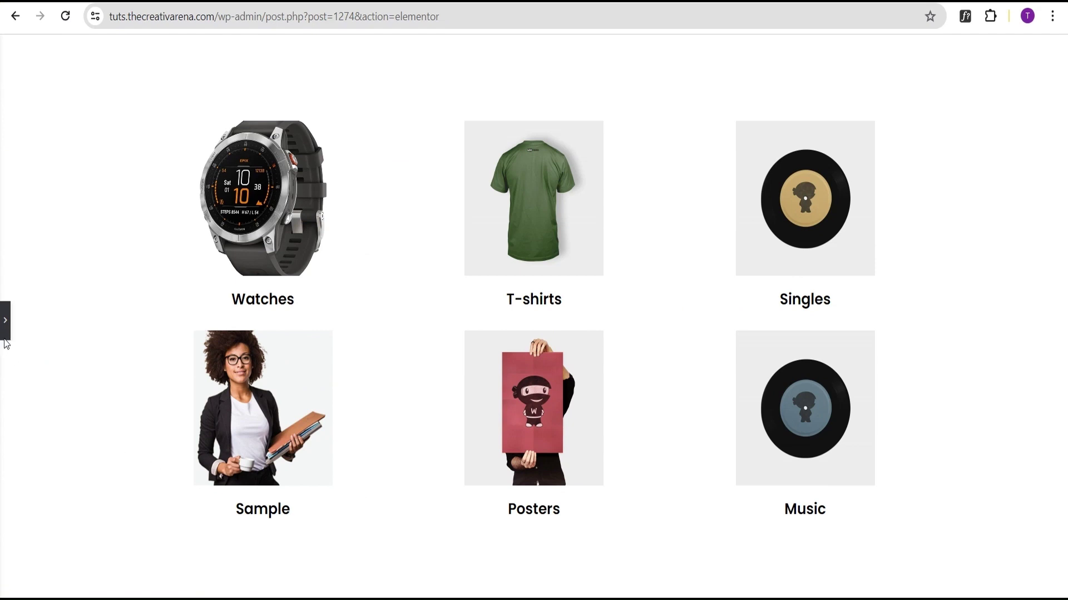
pyautogui.click(3, 317)
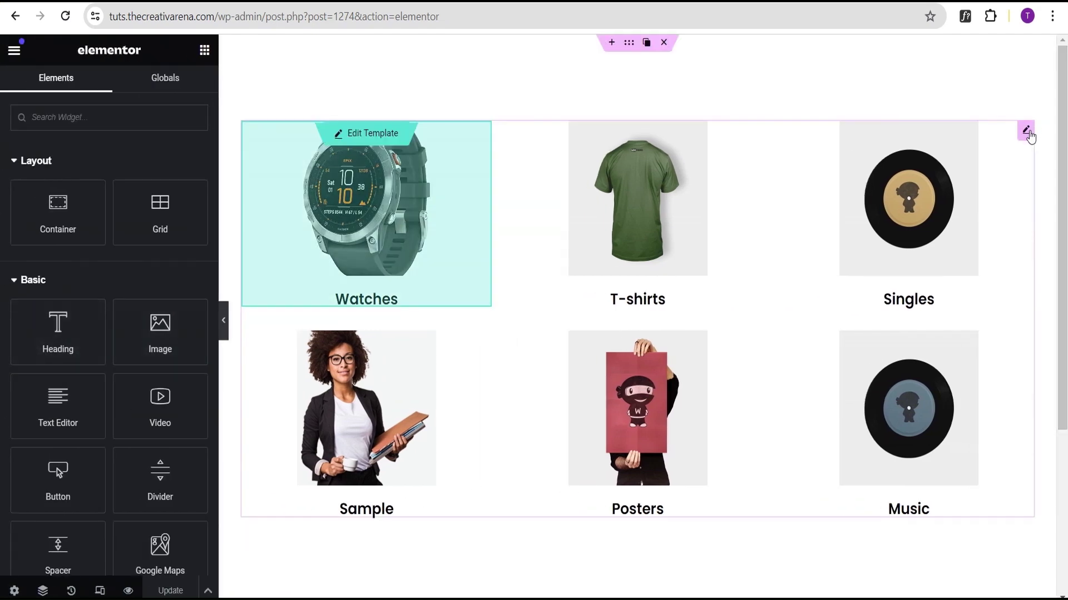
# Set the Loop Grid to 5 columns and 10 items per page
pyautogui.click(1027, 131)
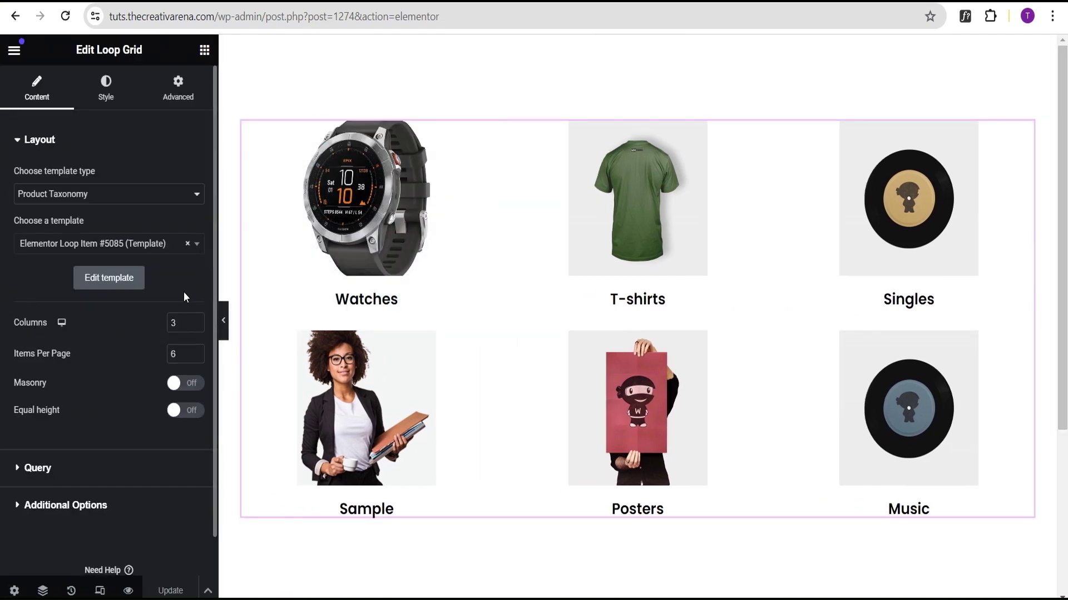
pyautogui.scroll(-1, 175, 282)
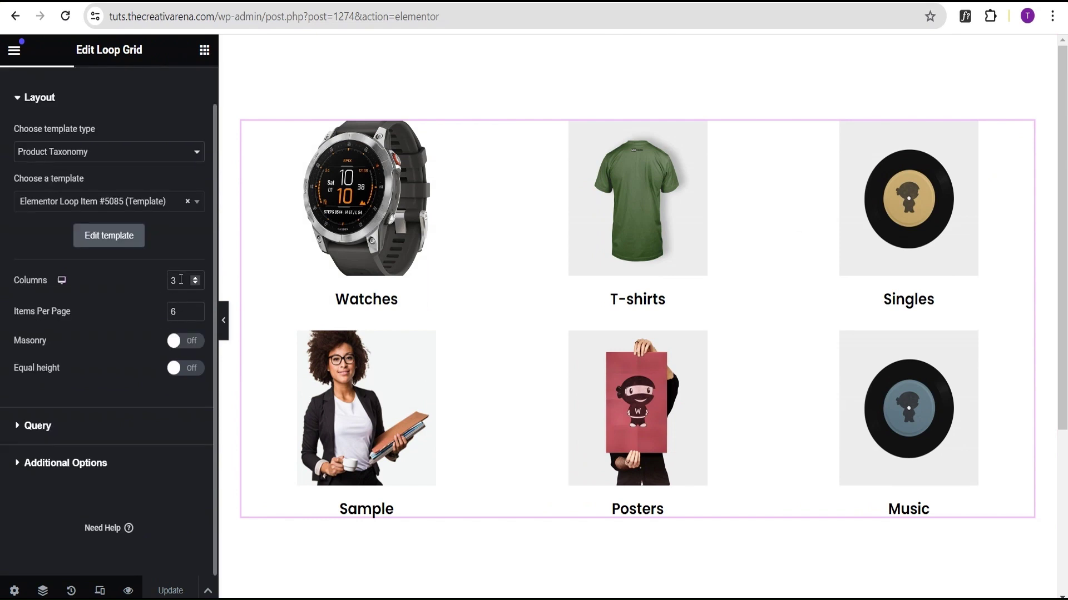
pyautogui.doubleClick(180, 279)
pyautogui.write('5')
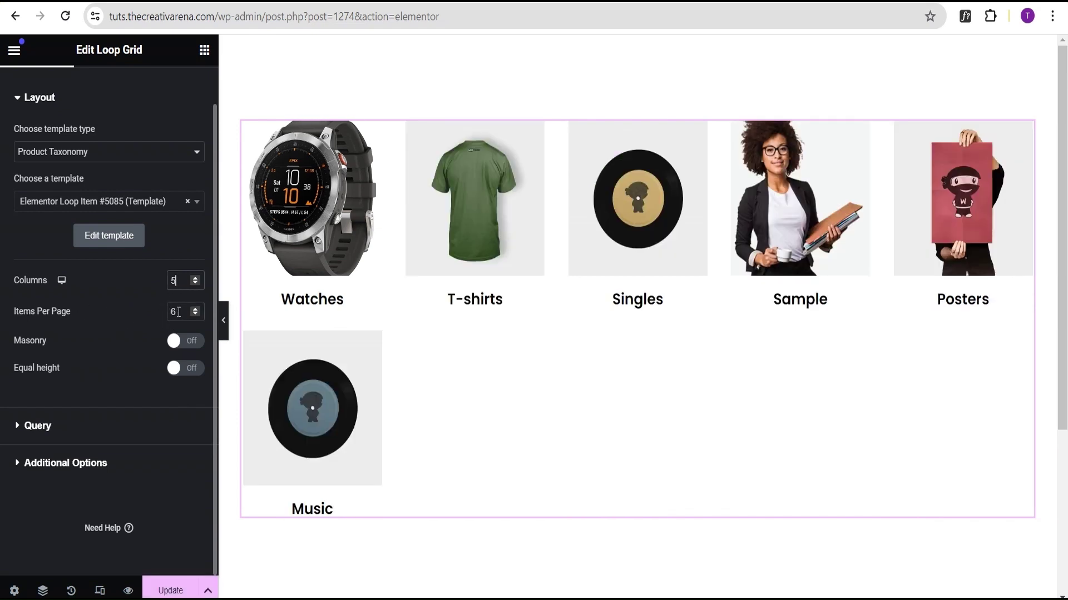
pyautogui.press('Tab')
pyautogui.write('10')
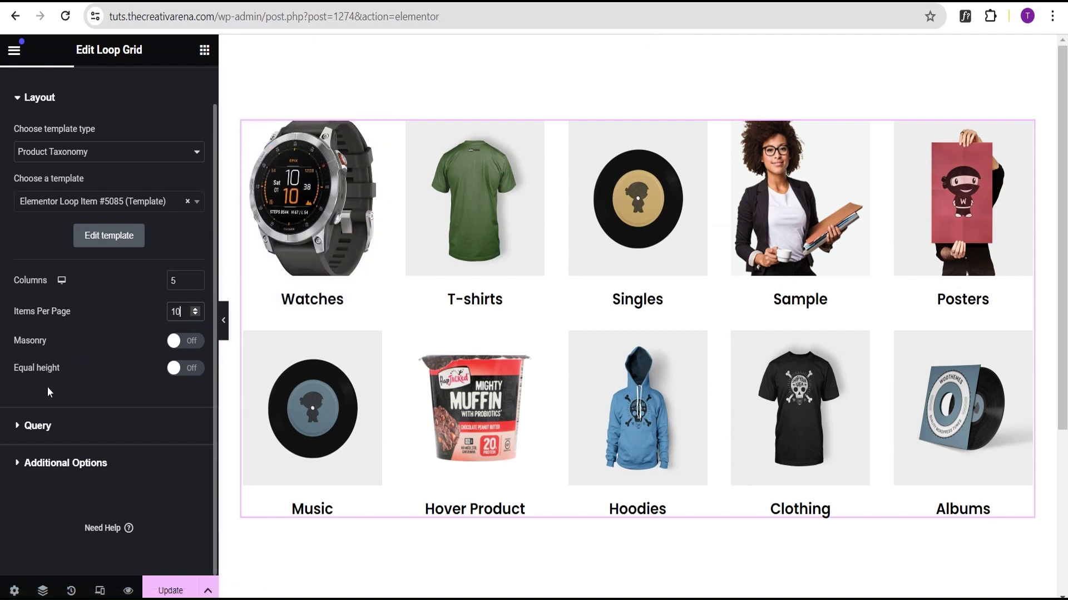
# Review the Source, Filter By and Order By options in the Loop Grid's query settings
pyautogui.click(49, 427)
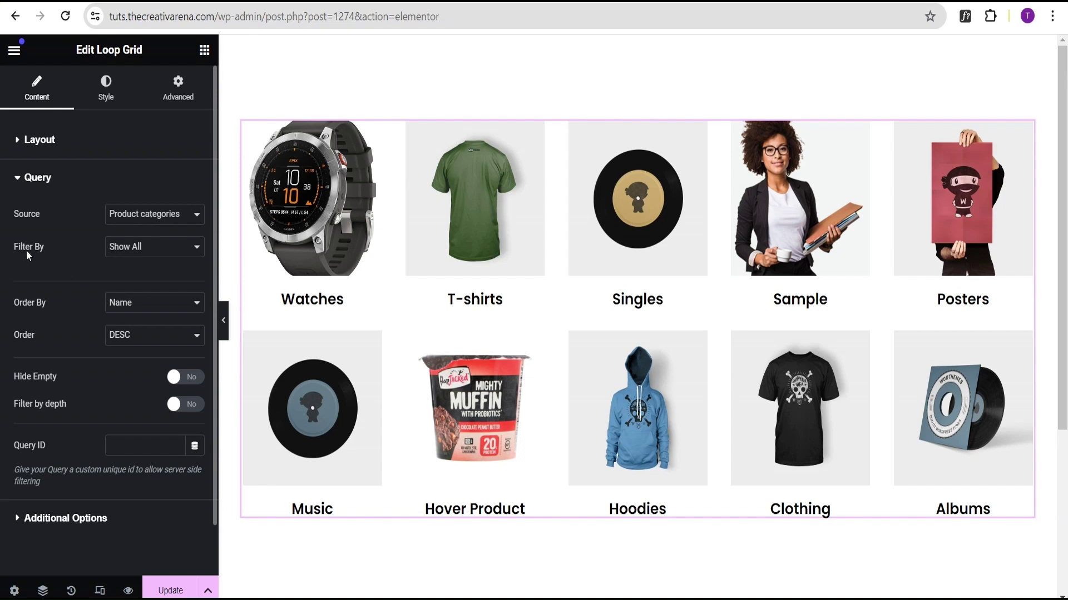
pyautogui.click(132, 214)
pyautogui.click(131, 215)
pyautogui.click(137, 251)
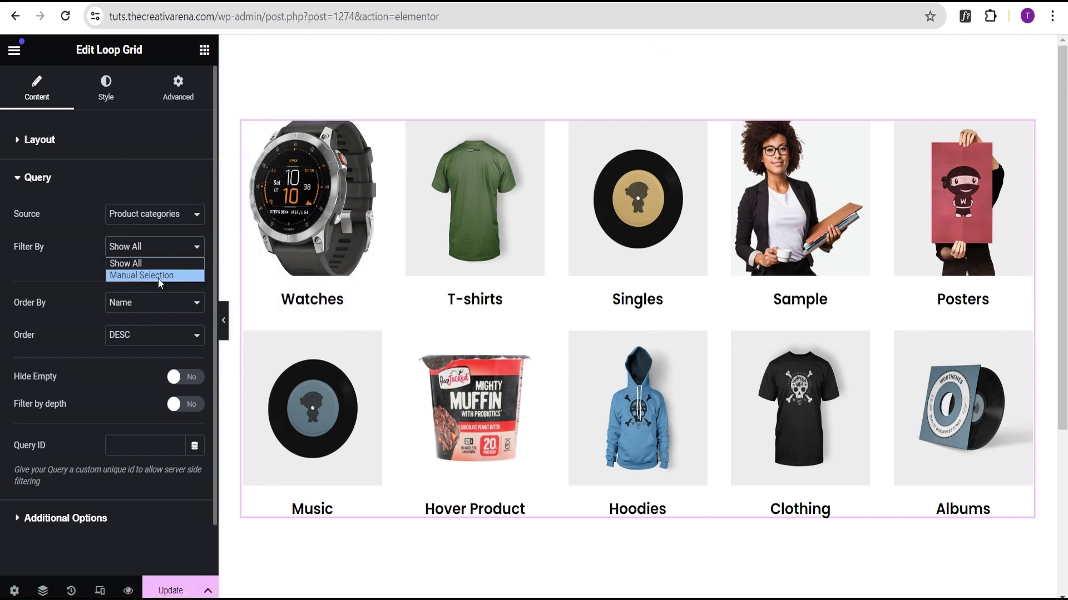
pyautogui.click(110, 264)
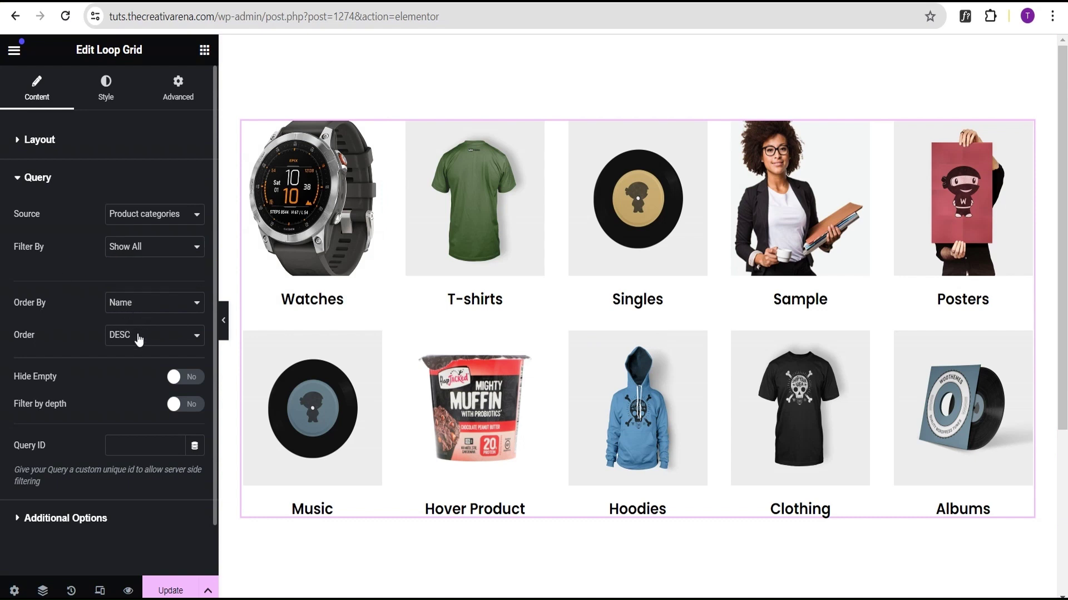
pyautogui.click(143, 310)
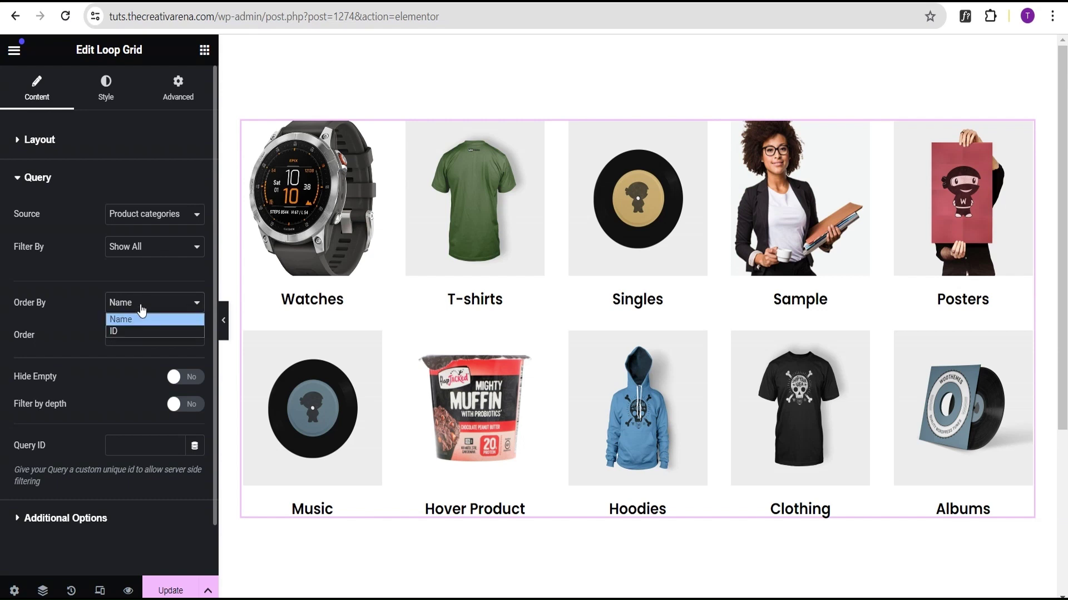
pyautogui.click(58, 332)
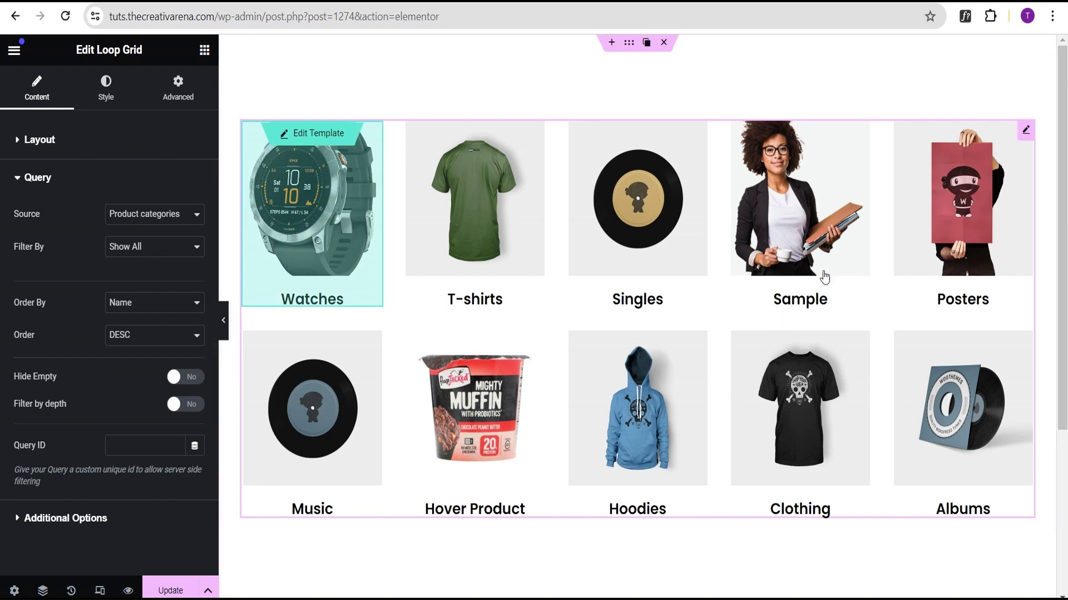
# Hide empty categories and enable filtering by depth in the Loop Grid's query
pyautogui.click(189, 378)
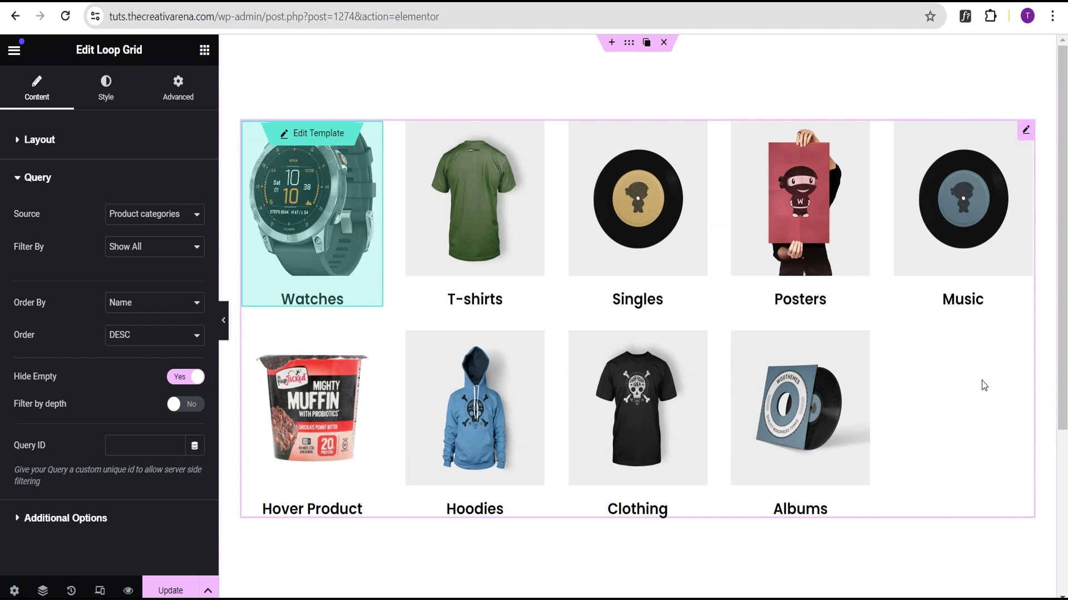
pyautogui.scroll(-1, 26, 363)
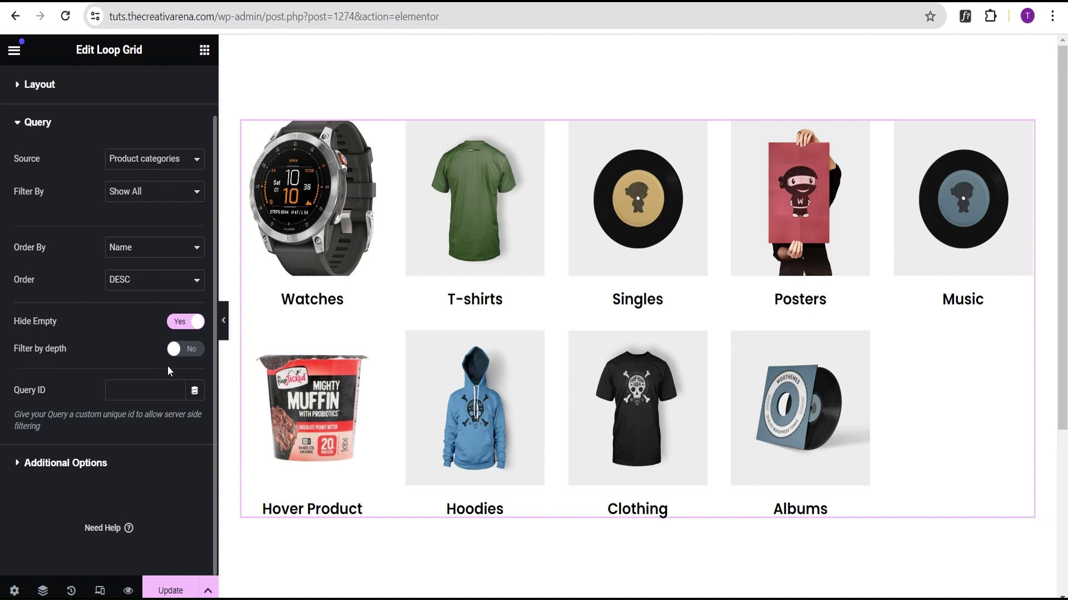
pyautogui.click(181, 349)
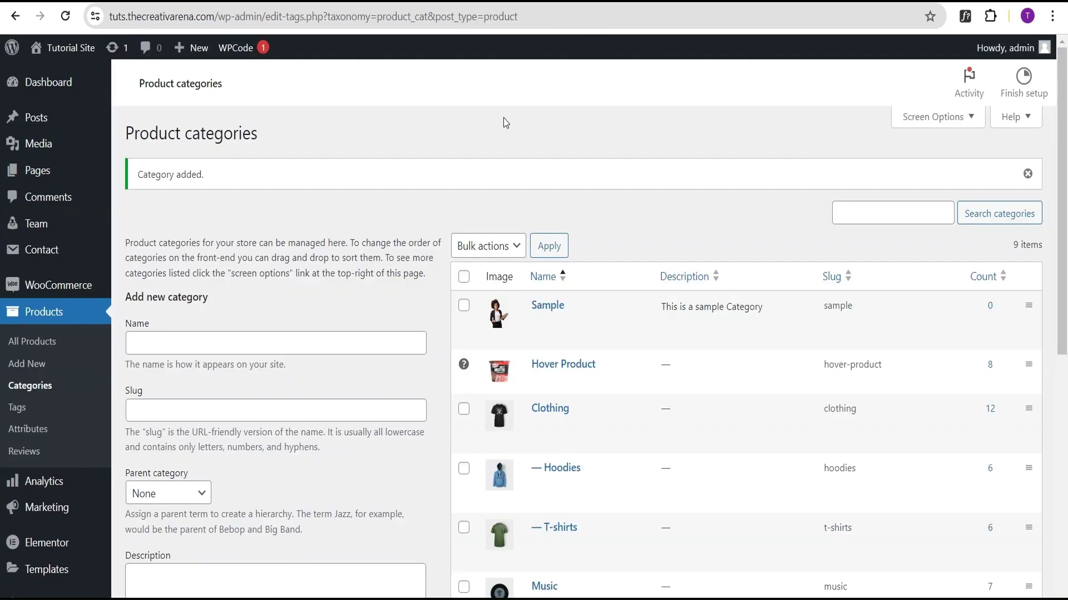
# Check the parent and child levels in the Product categories list and set the Loop Grid's query depth to 1
pyautogui.scroll(-3, 631, 242)
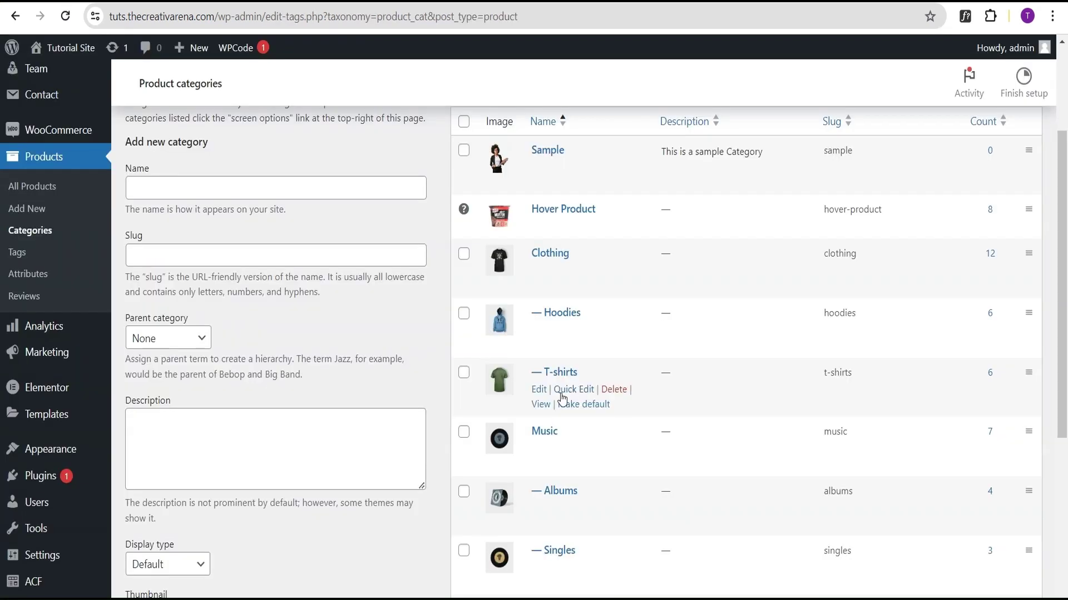
pyautogui.scroll(-1, 548, 437)
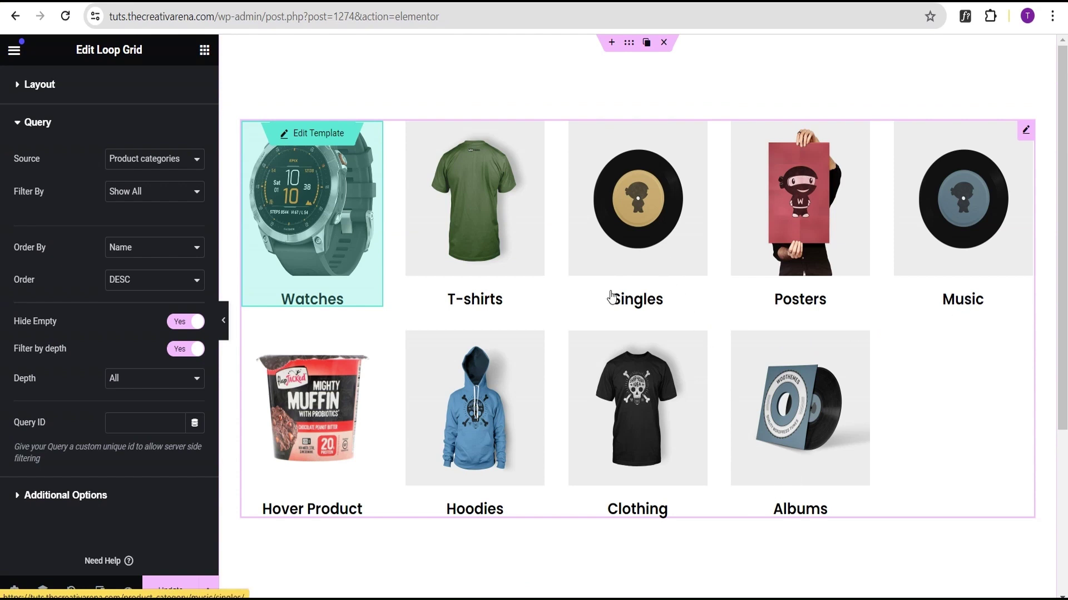
pyautogui.click(126, 385)
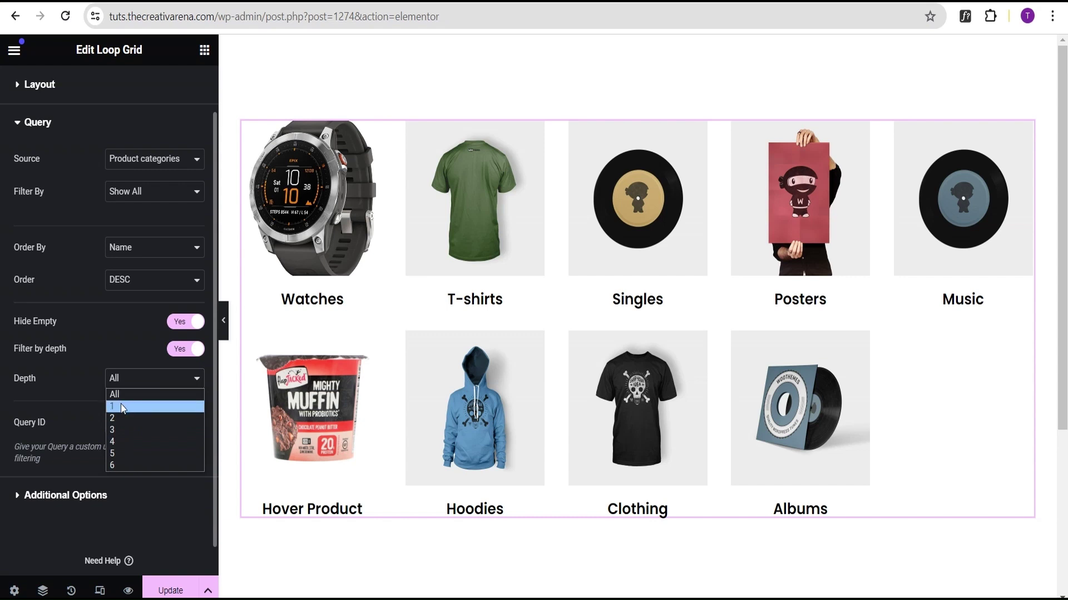
pyautogui.click(123, 407)
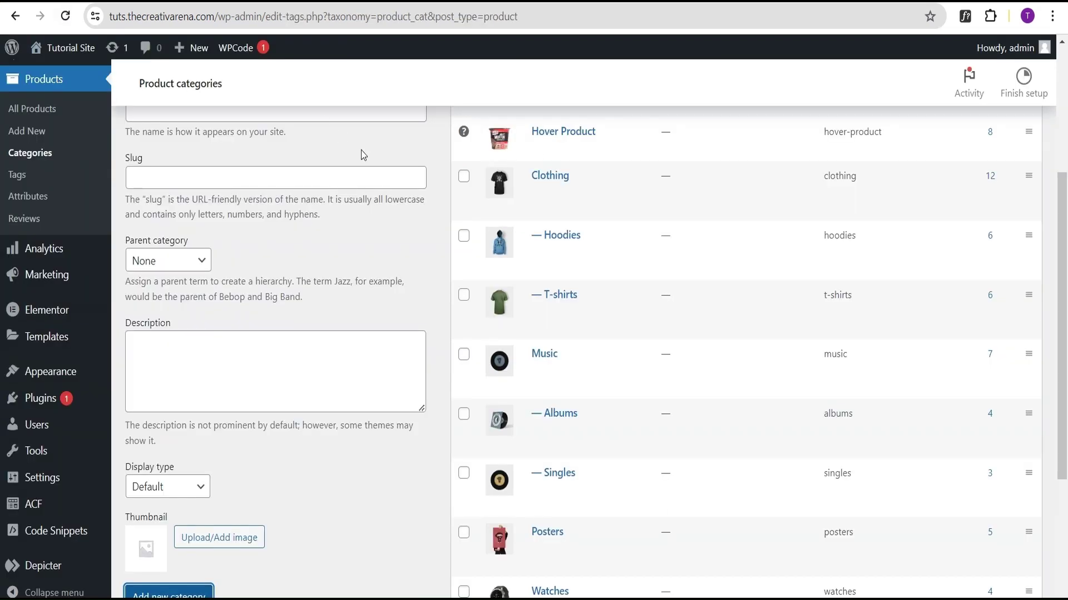
# Examine the Product categories list to compare top-level categories with those shown in the grid
pyautogui.scroll(3, 611, 201)
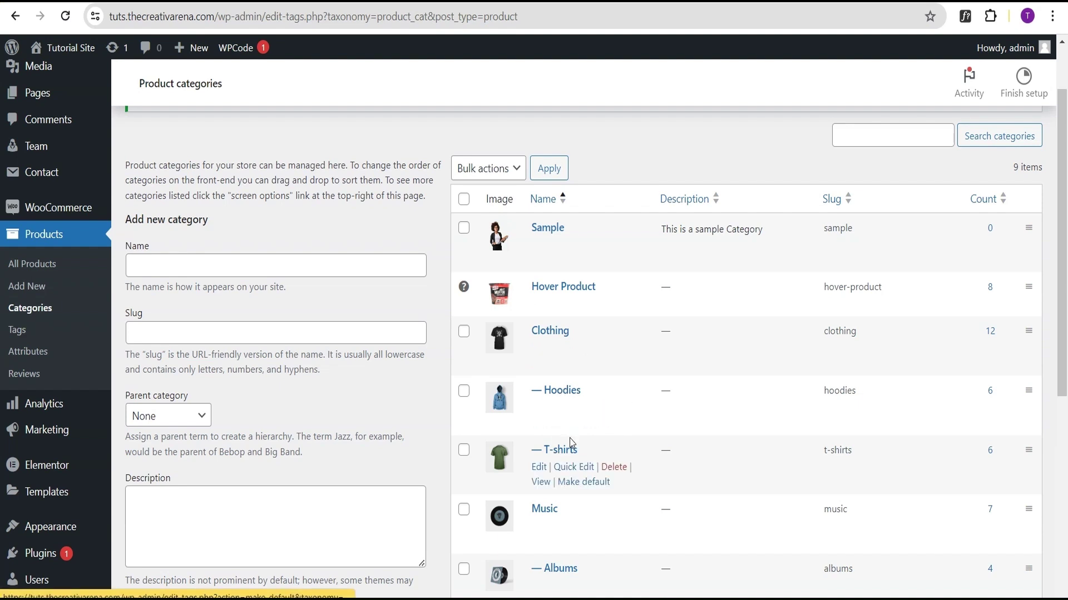
pyautogui.scroll(-1, 569, 422)
pyautogui.scroll(-1, 568, 436)
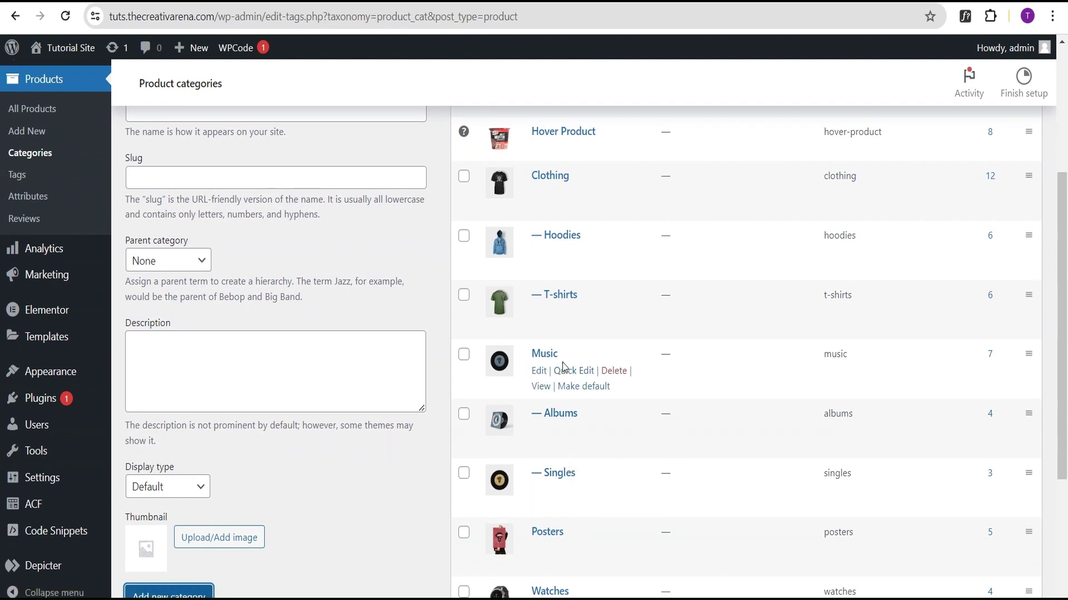
pyautogui.scroll(-1, 558, 514)
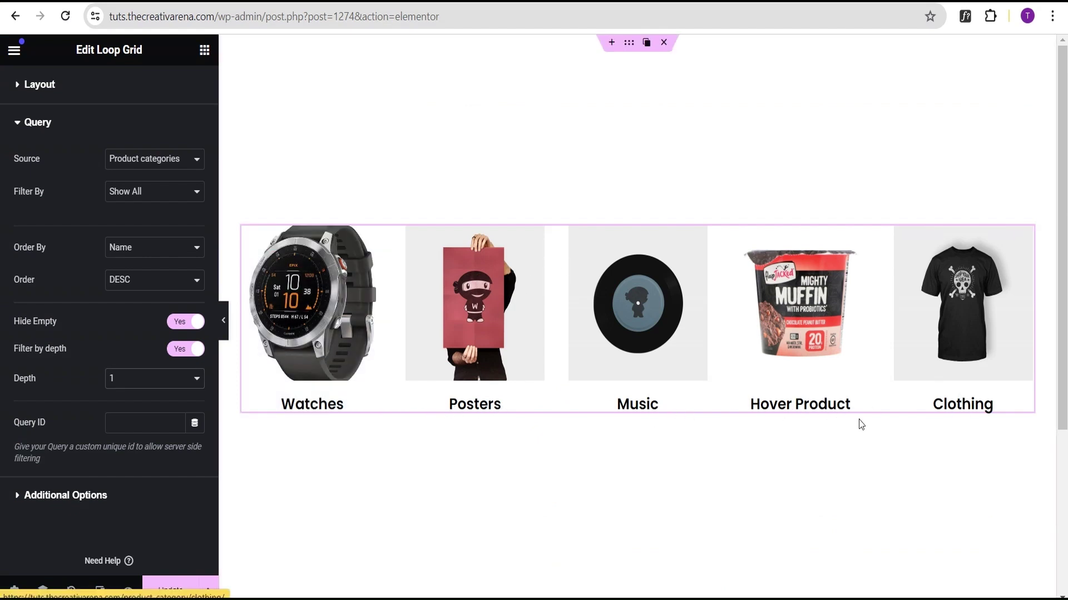
# Try a query depth of 2 to include subcategories, and return the depth to 1
pyautogui.click(139, 383)
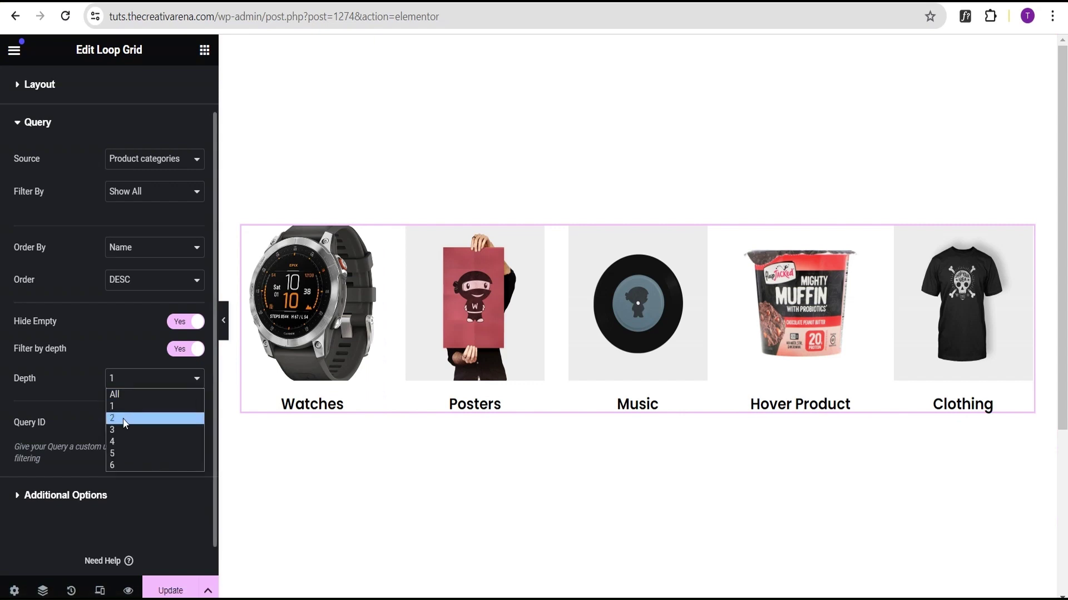
pyautogui.click(125, 421)
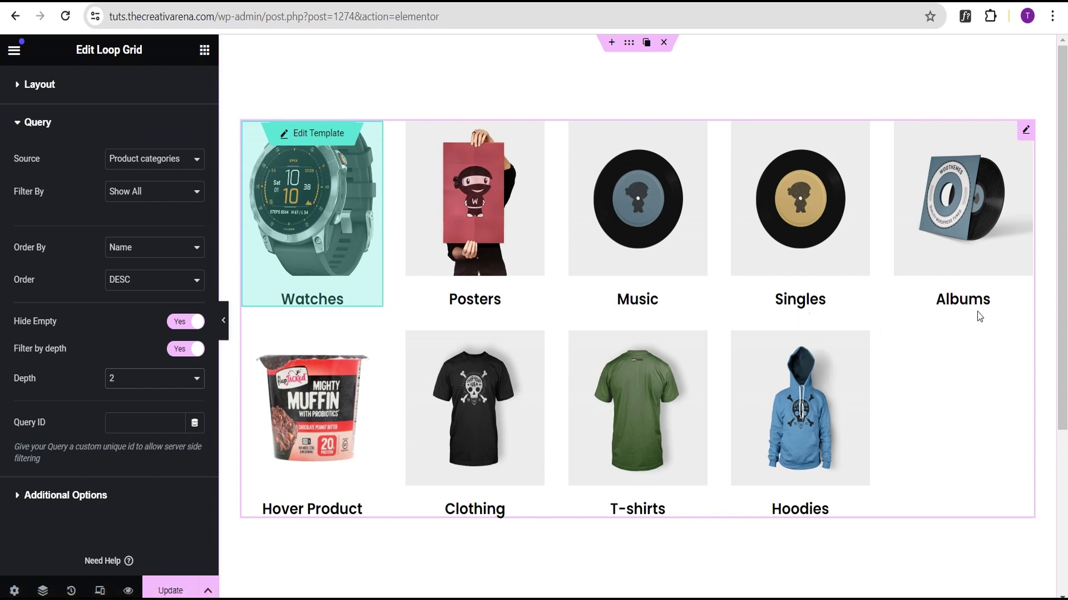
pyautogui.click(143, 380)
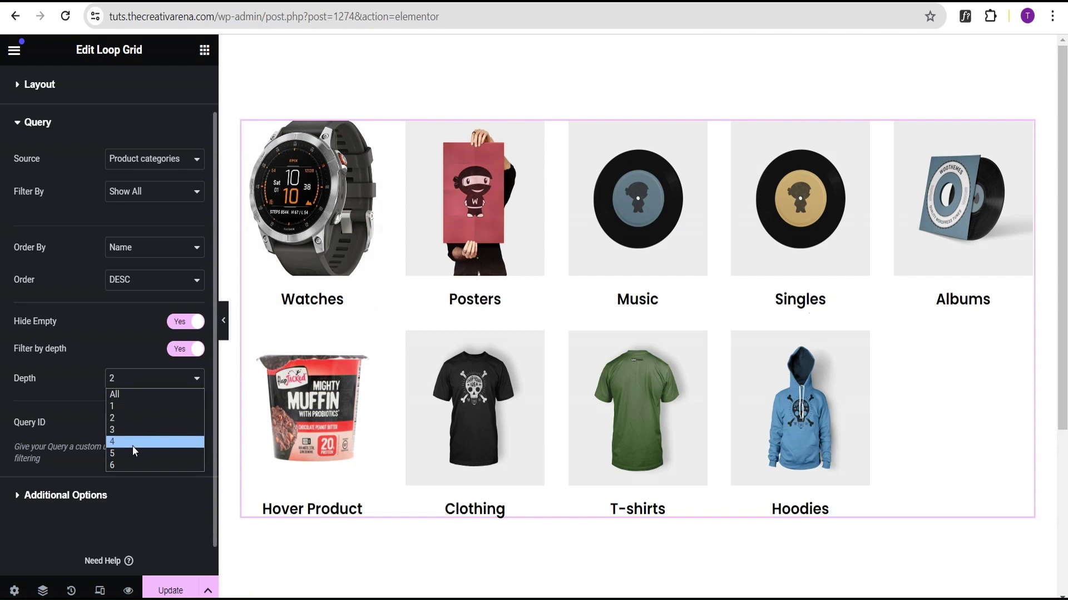
pyautogui.click(67, 379)
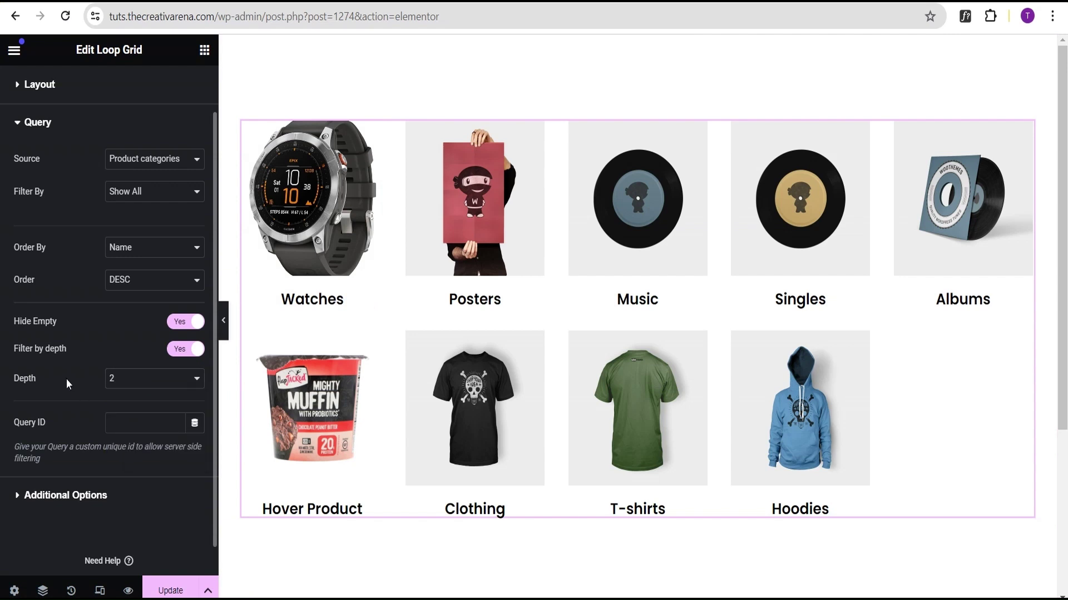
pyautogui.click(116, 381)
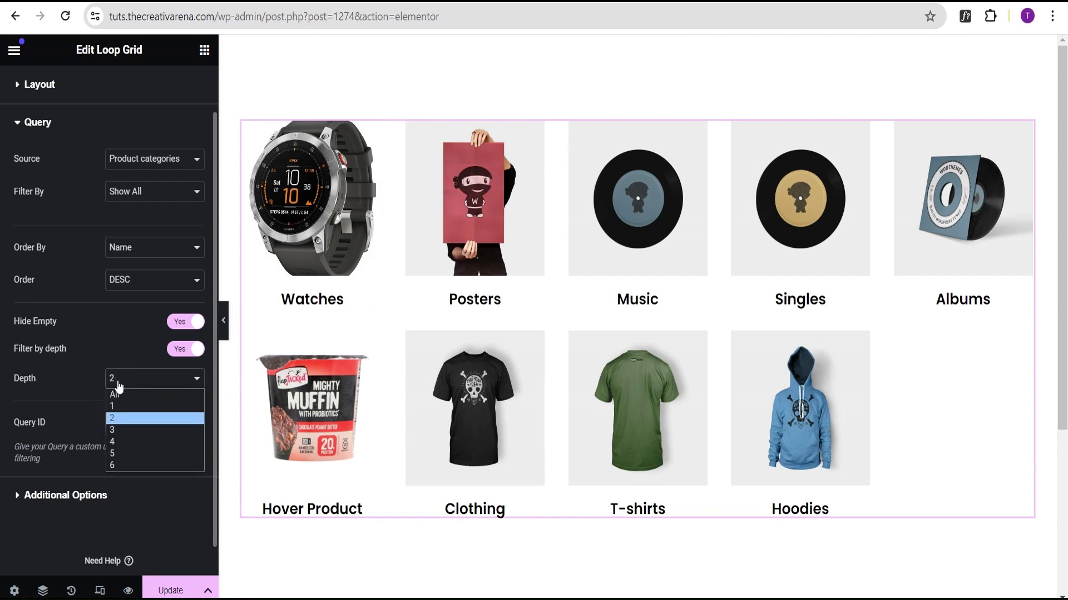
pyautogui.click(121, 410)
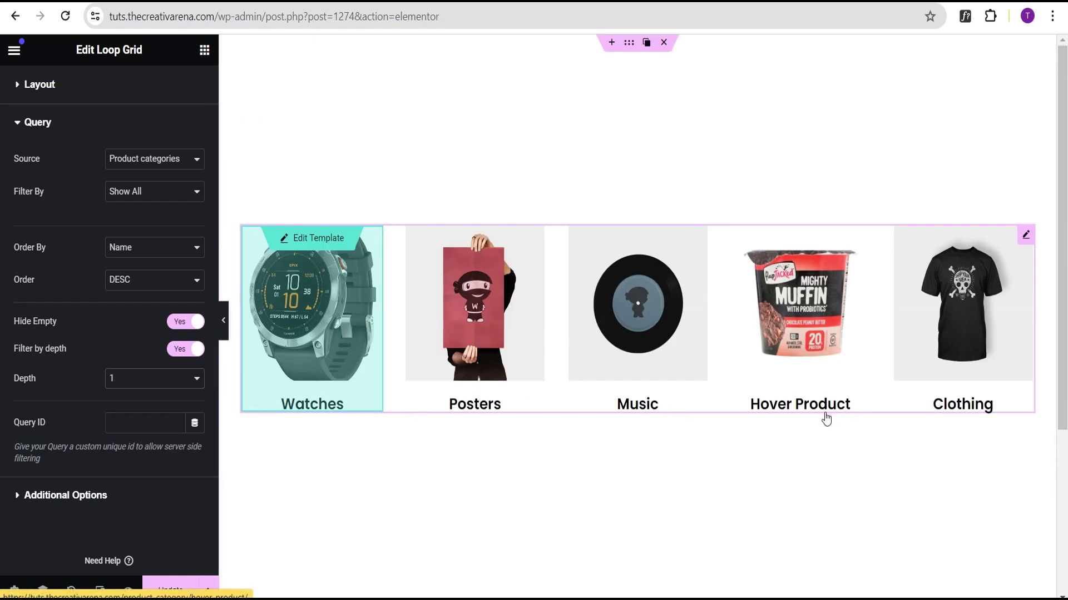
# Enable the Loop Grid's Nothing Found Message and open its style settings
pyautogui.scroll(-1, 83, 386)
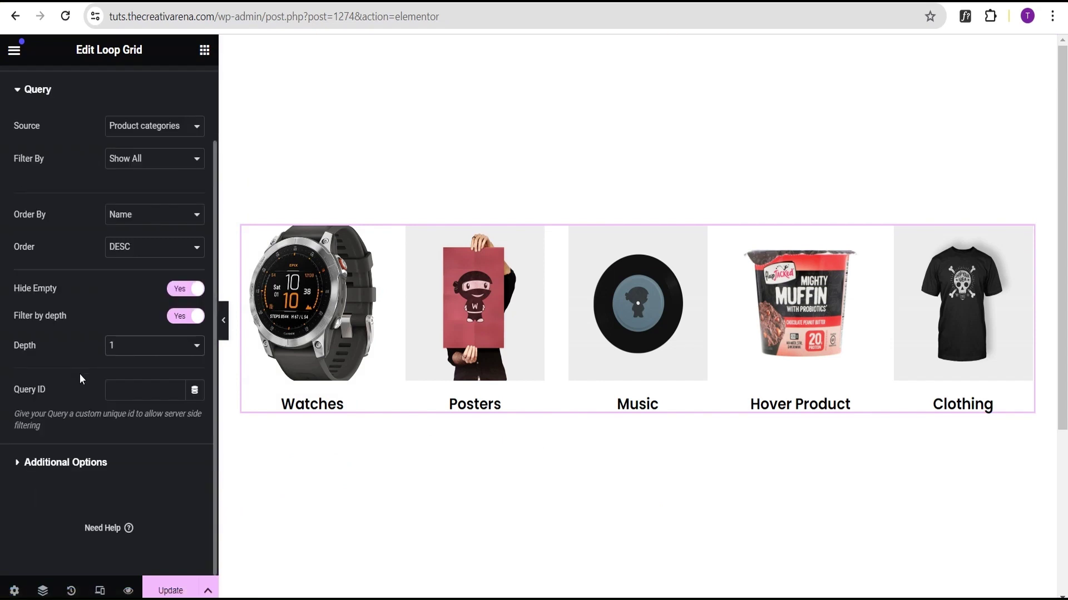
pyautogui.click(45, 465)
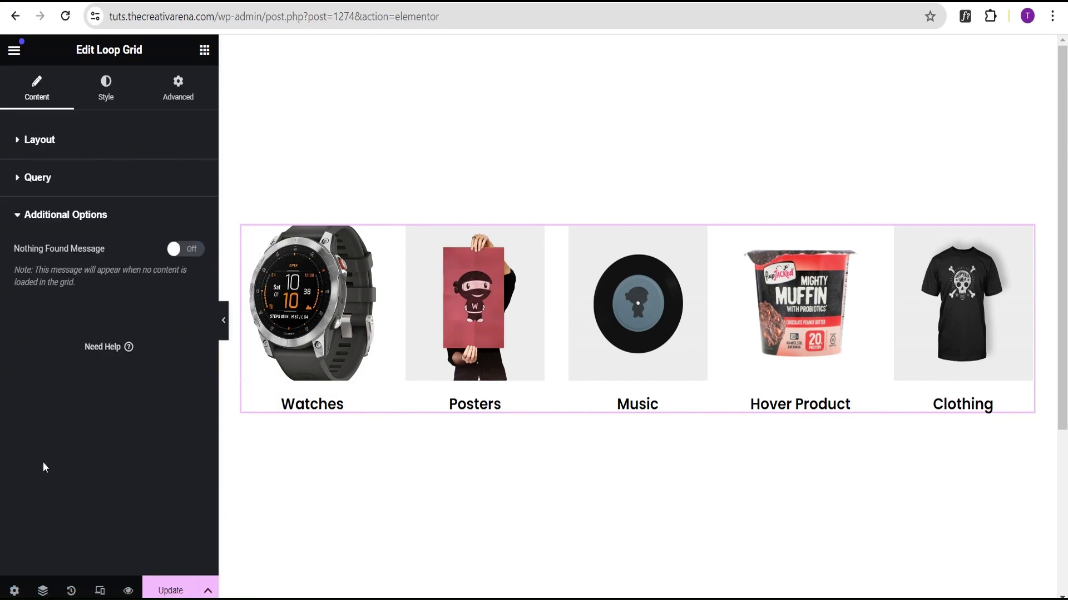
pyautogui.click(187, 251)
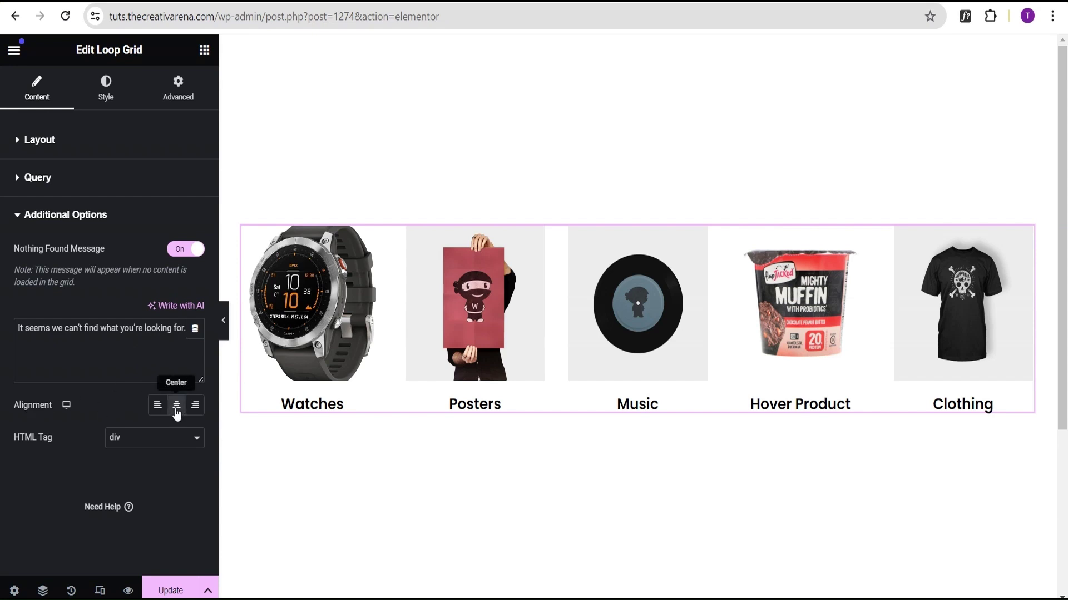
pyautogui.click(103, 96)
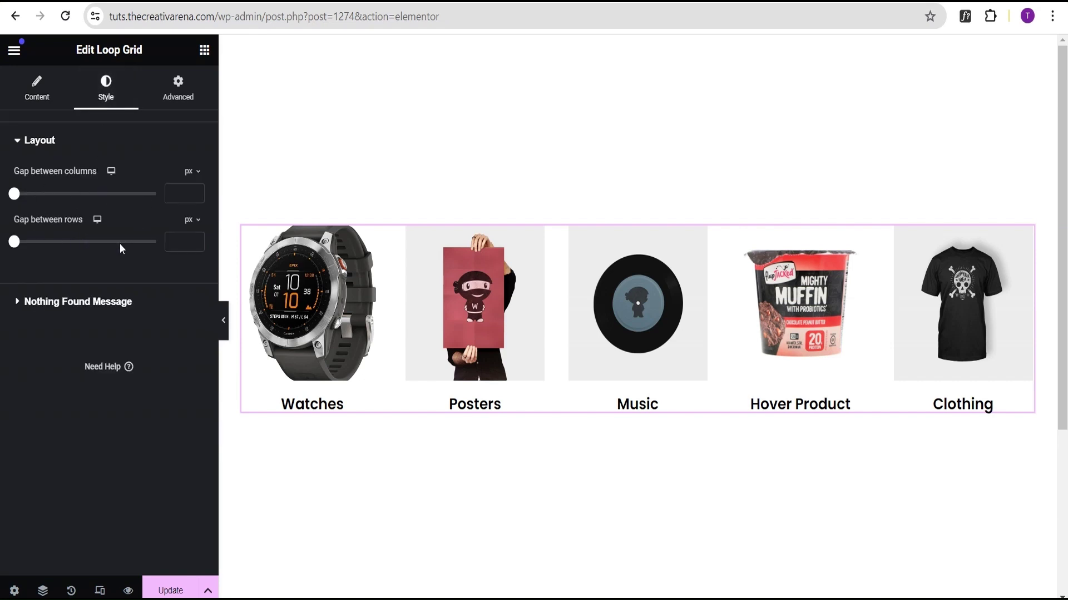
pyautogui.click(74, 301)
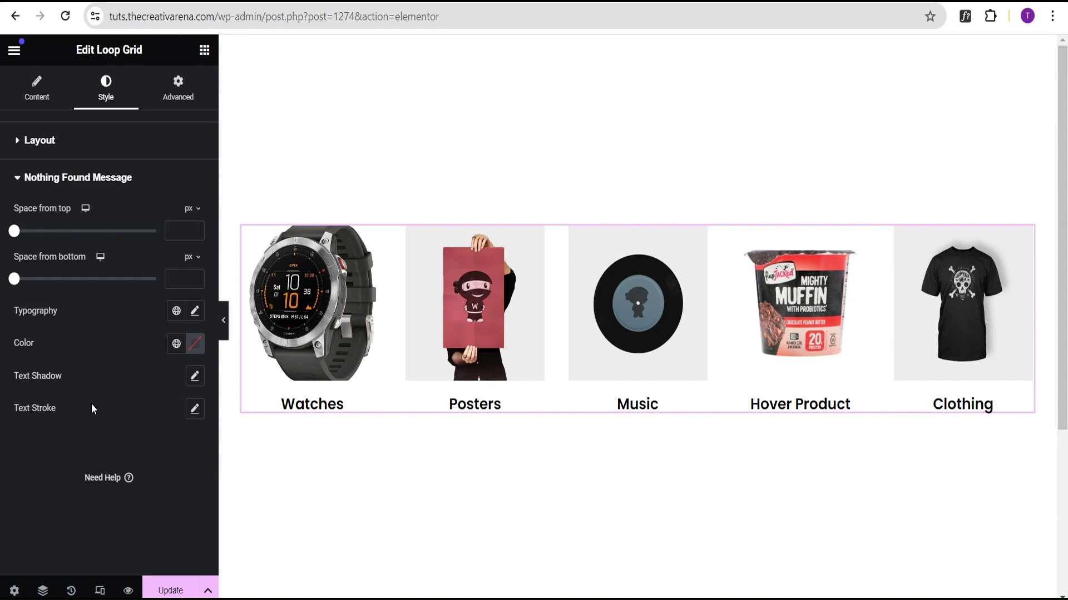
# Update the page, preview it, and check the title and products on the Posters category archive
pyautogui.click(172, 592)
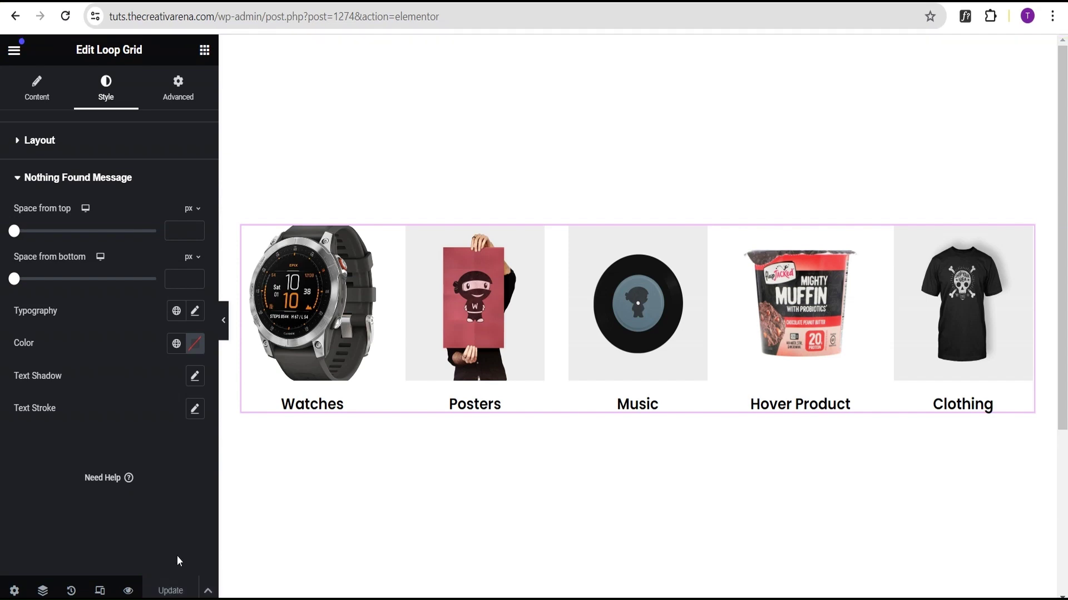
pyautogui.click(128, 591)
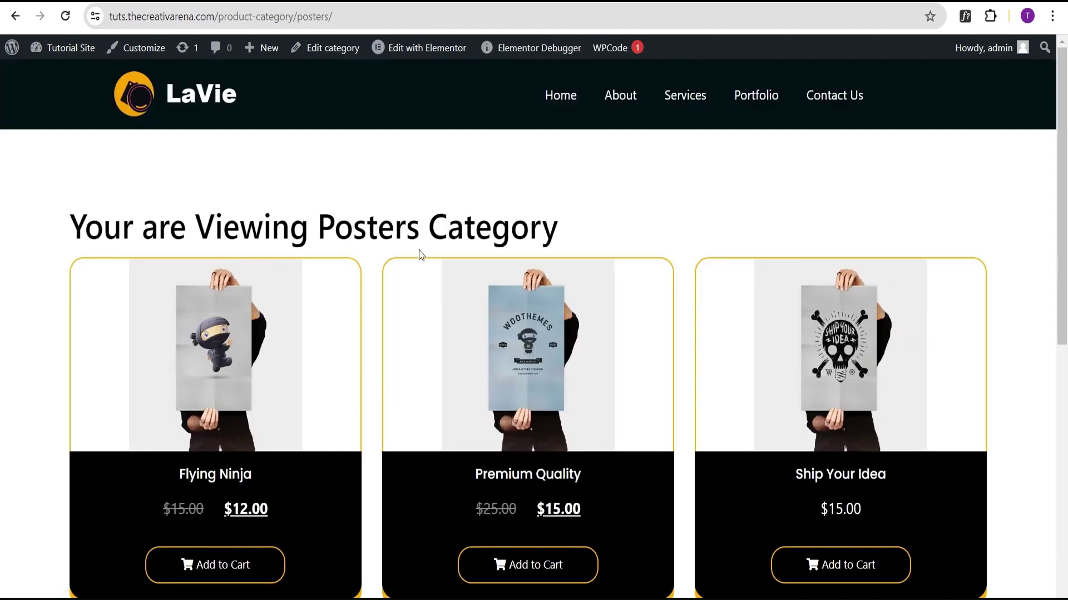
pyautogui.scroll(-3, 542, 356)
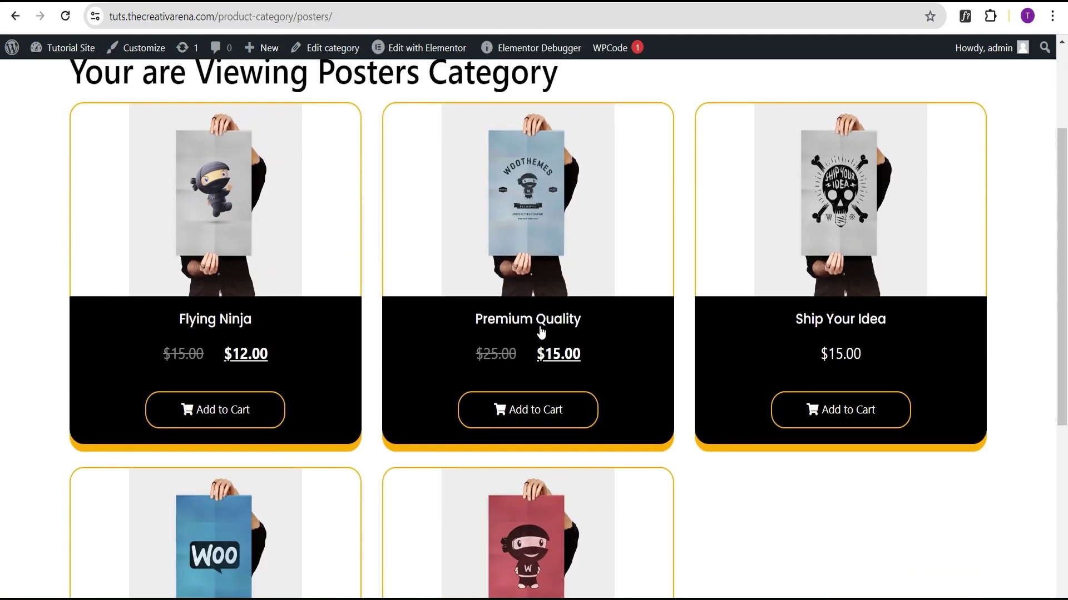
pyautogui.scroll(-1, 541, 332)
pyautogui.scroll(5, 538, 313)
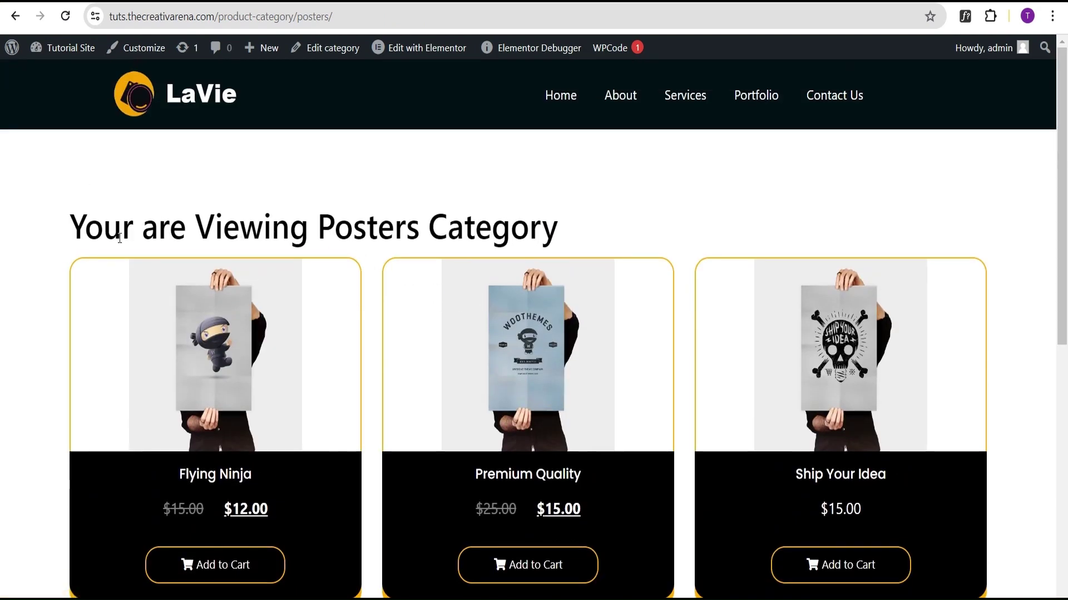